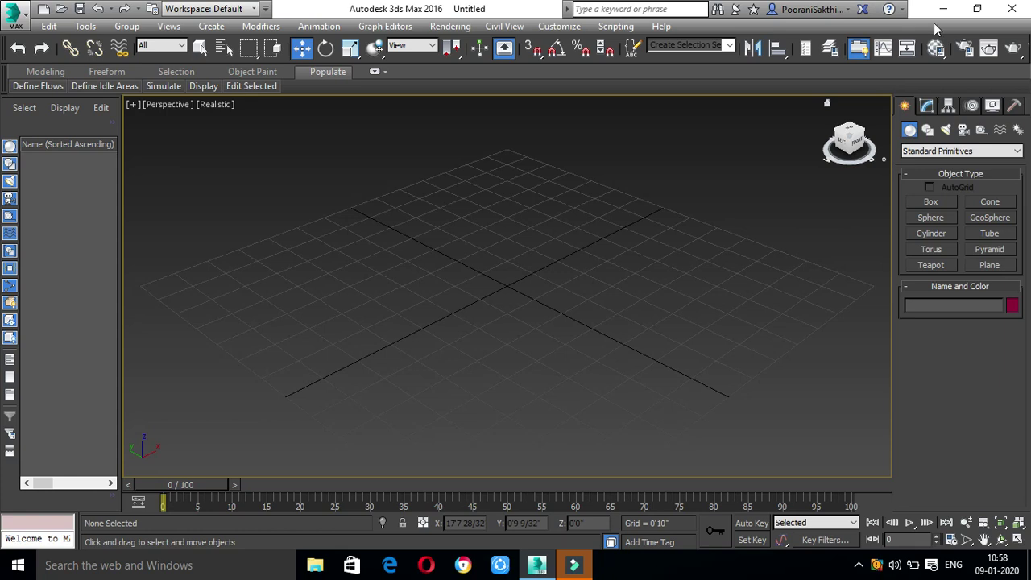
- Open the render setup and switch the renderer to Default Scanline Renderer
click(966, 48)
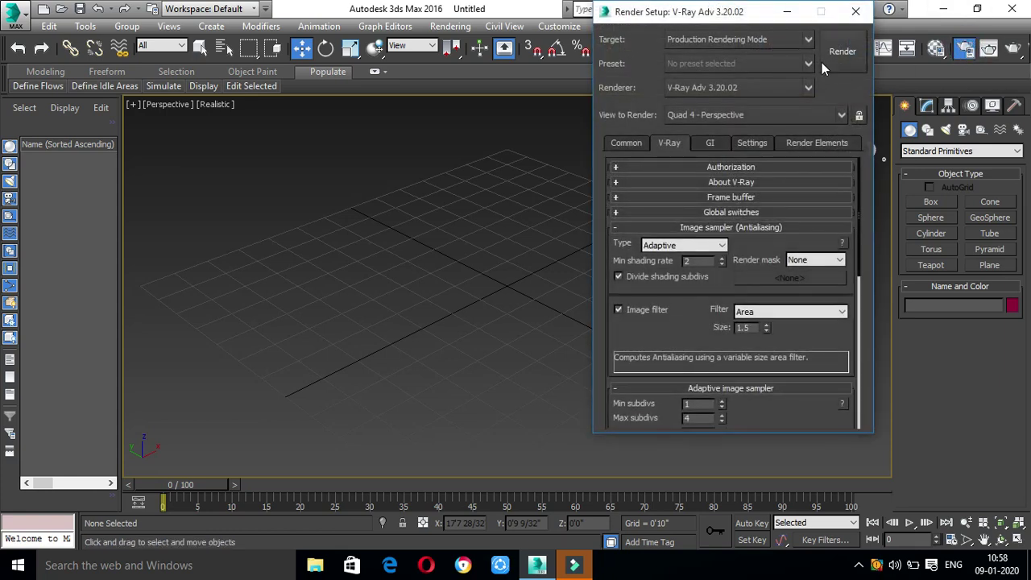
drag(675, 11, 530, 68)
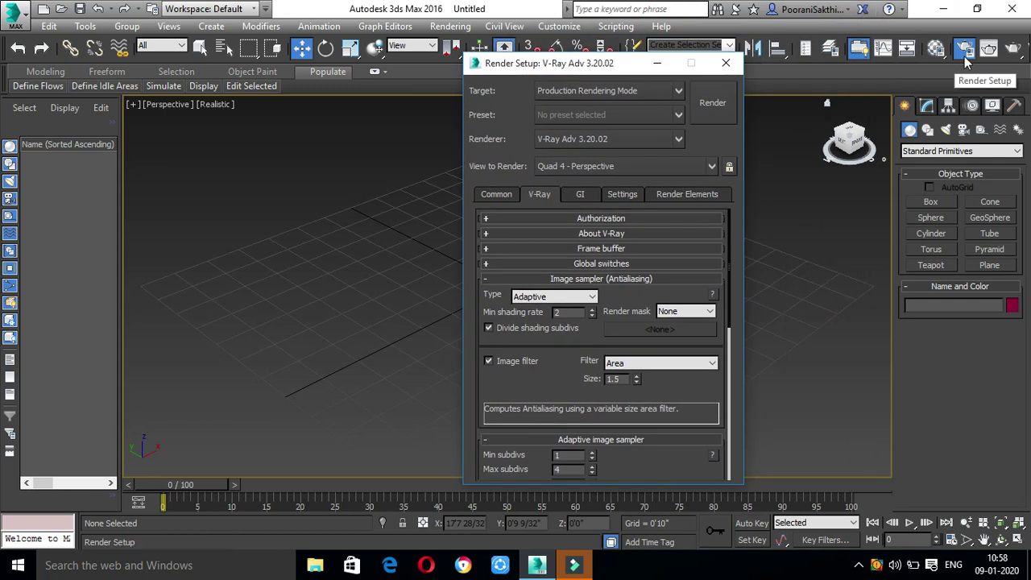
click(573, 139)
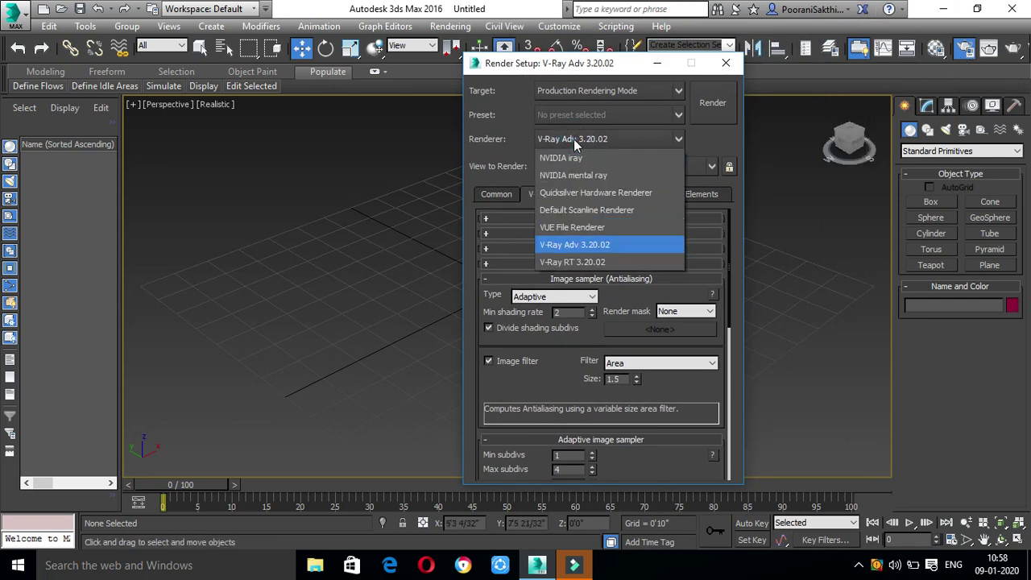
click(595, 211)
- Set the production renderer to V-Ray Adv 3.20.02
click(620, 139)
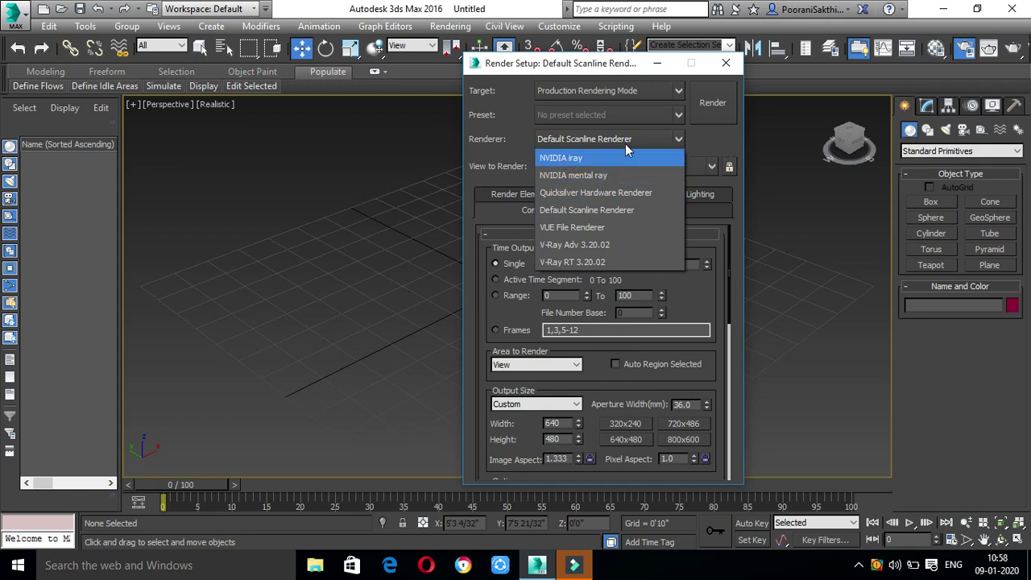
click(681, 137)
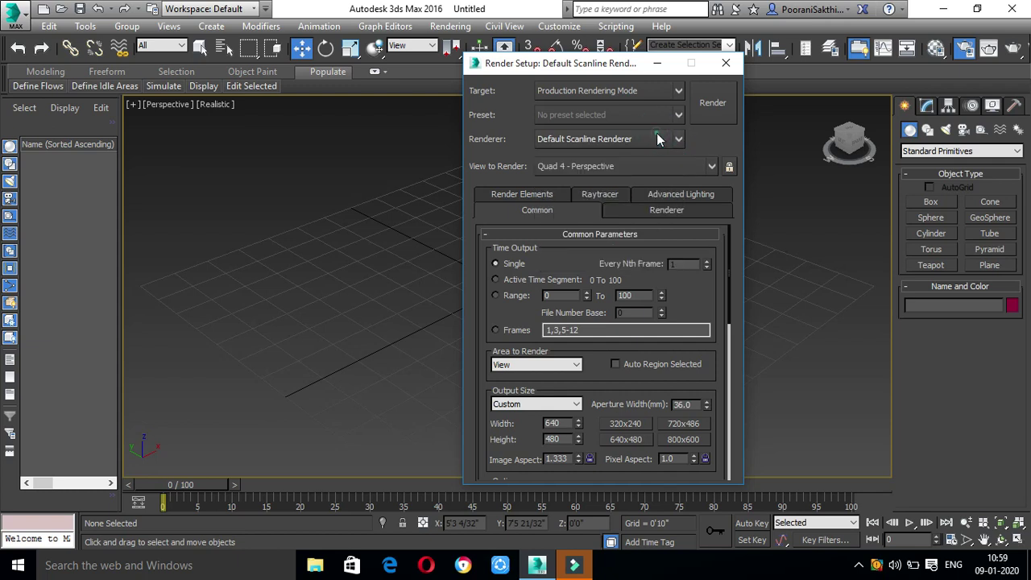
click(656, 135)
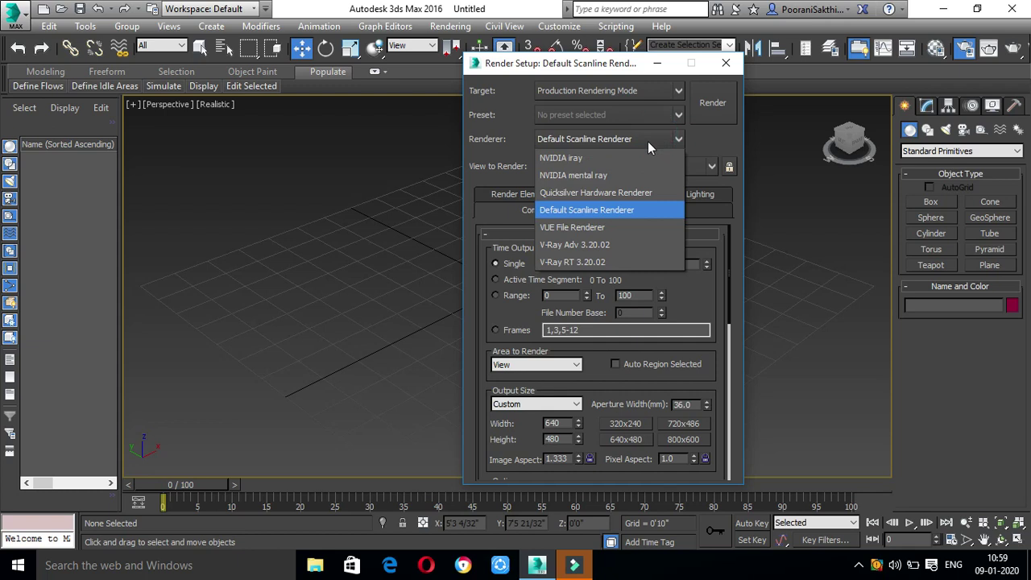
click(615, 247)
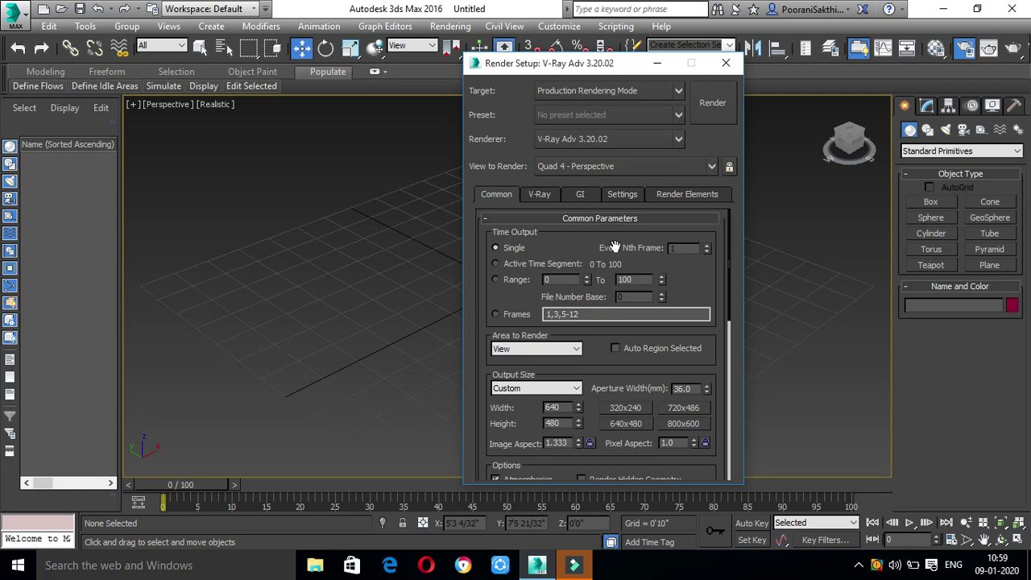
- Expand the Assign Renderer settings, keep the Material Editor renderer locked to the production renderer, and save the assignment as defaults
click(732, 302)
drag(733, 318, 714, 523)
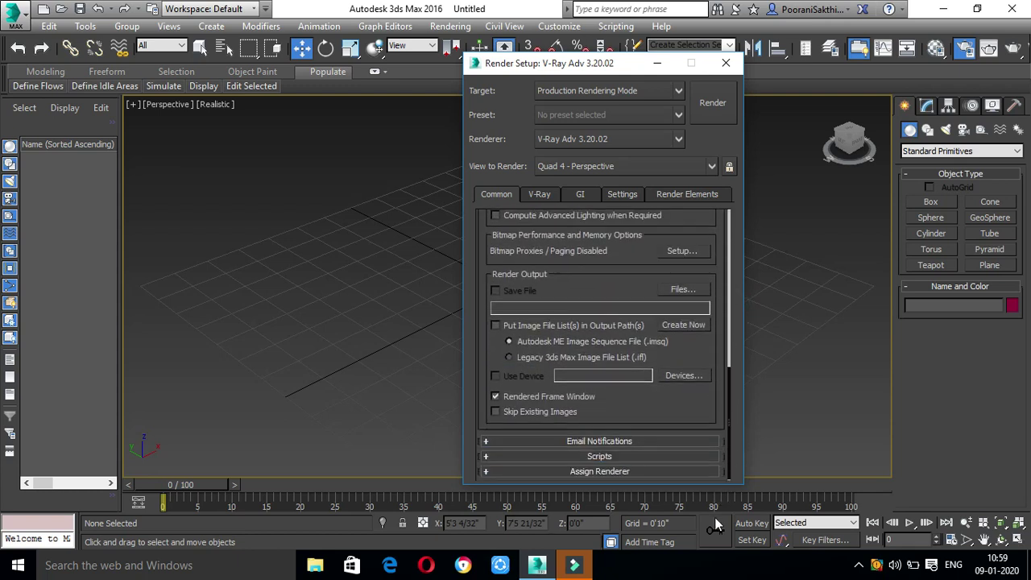
click(635, 471)
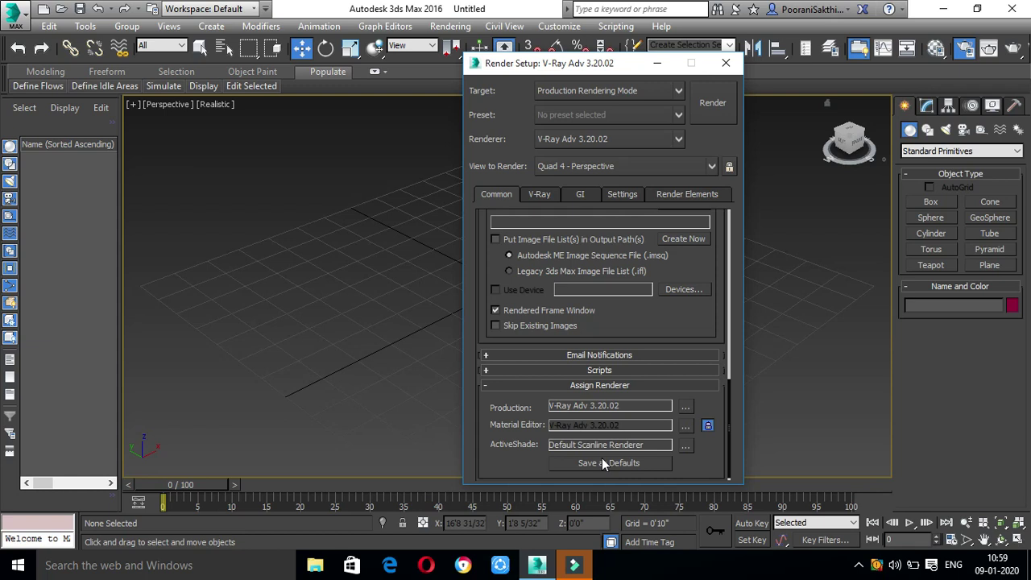
click(707, 428)
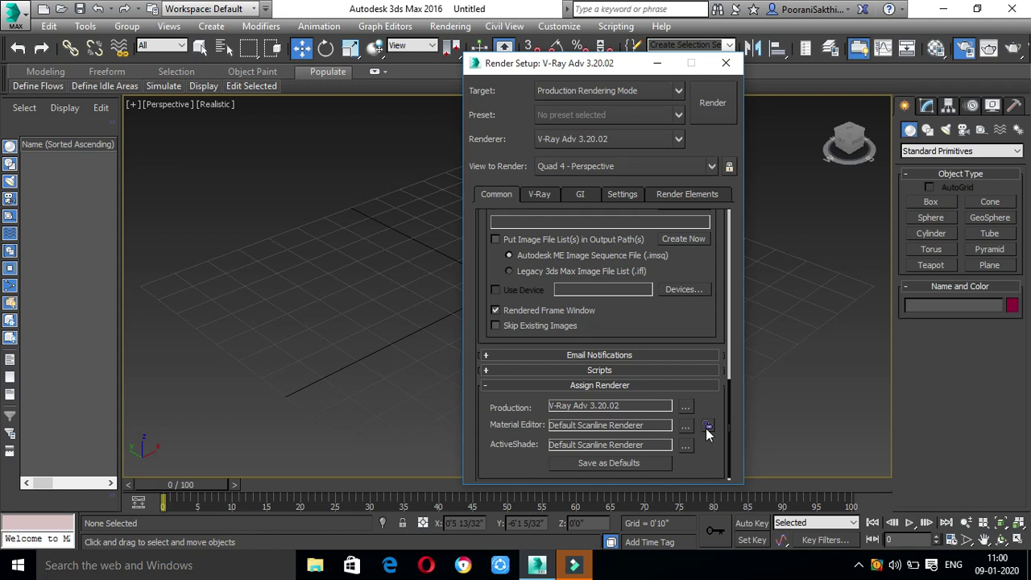
click(709, 427)
click(605, 465)
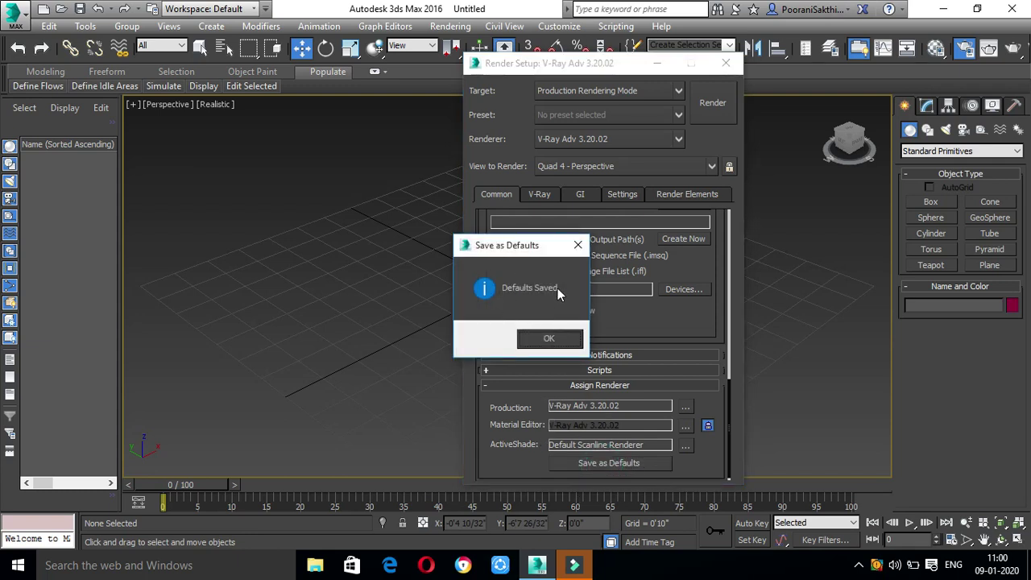
click(525, 340)
- Review the common render parameters, from time output and output size down to the renderer assignment
scroll(525, 330, up, 15)
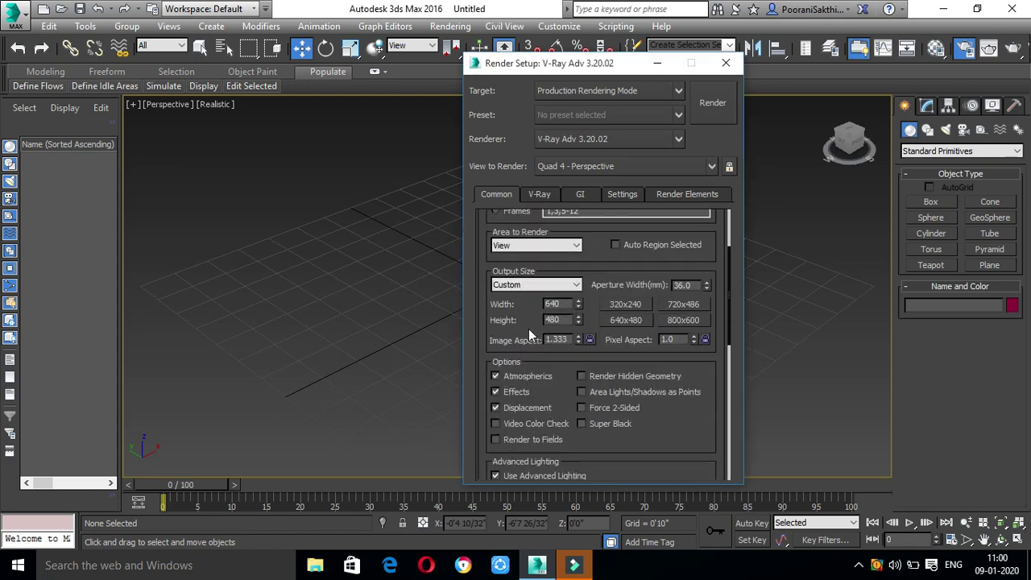
scroll(550, 239, up, 1)
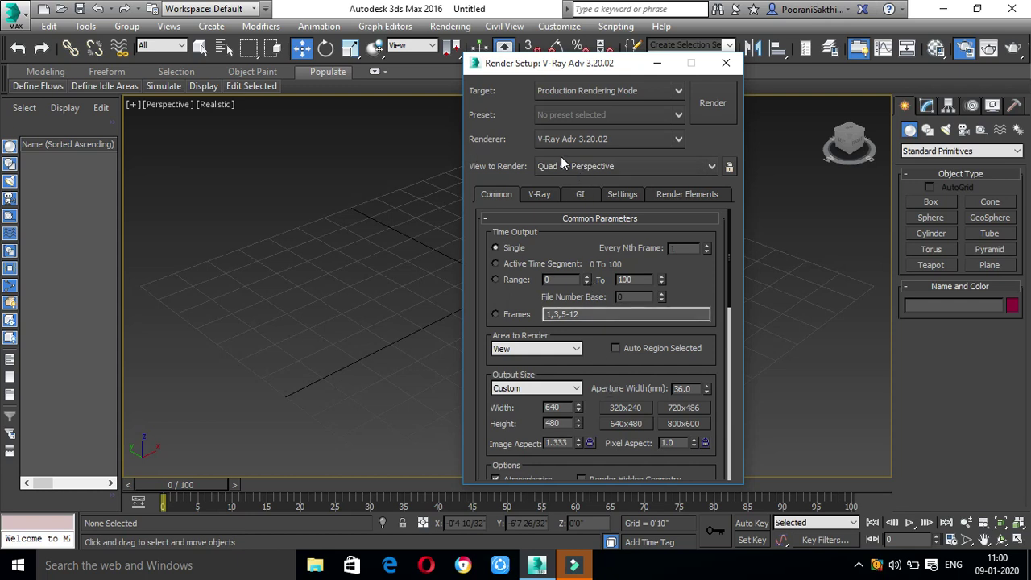
scroll(575, 373, down, 3)
scroll(575, 373, down, 10)
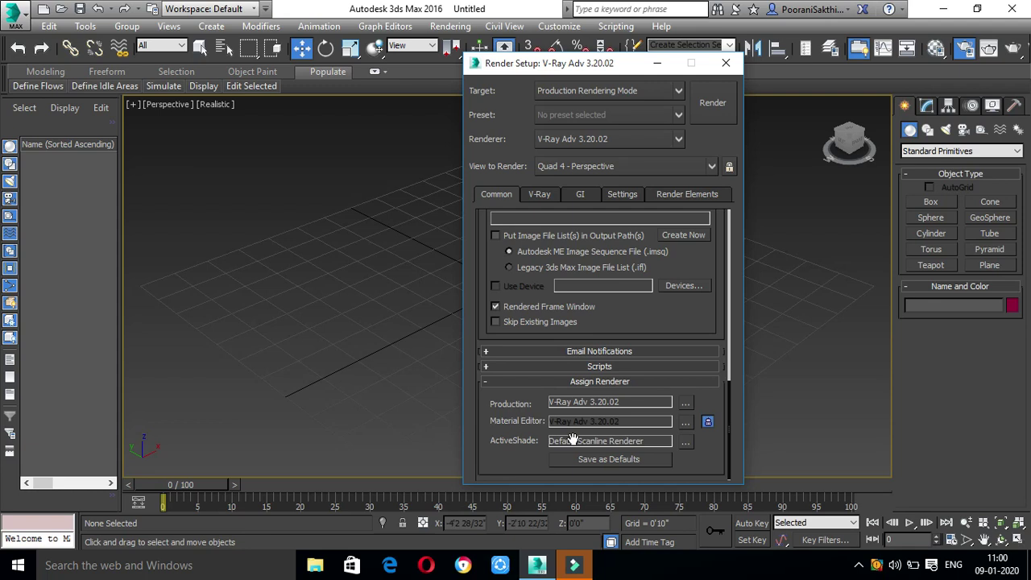
scroll(572, 439, up, 4)
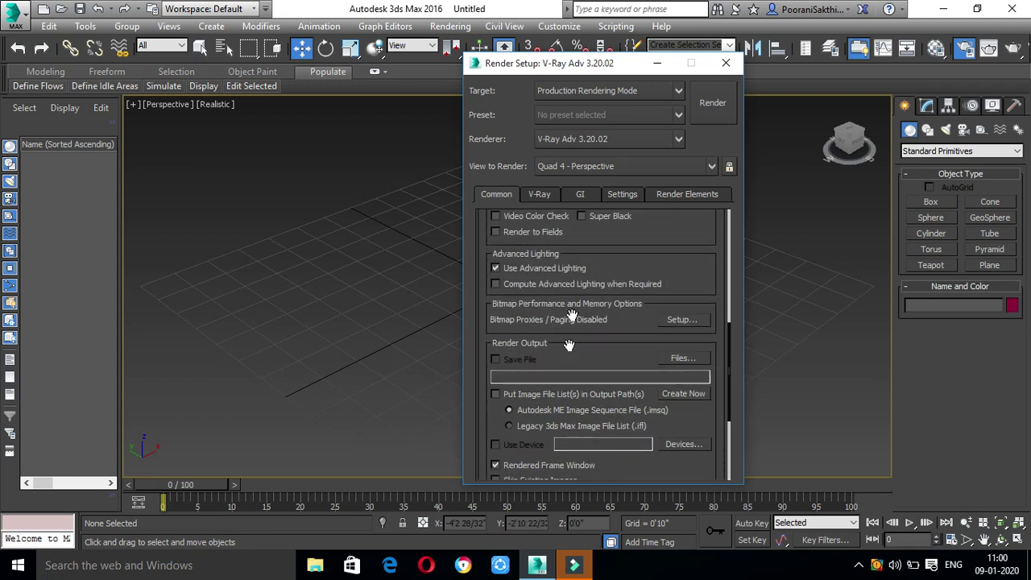
- Try locking the view to render to Quad 4 - Perspective, release the lock, and dismiss the scene save warning
click(729, 167)
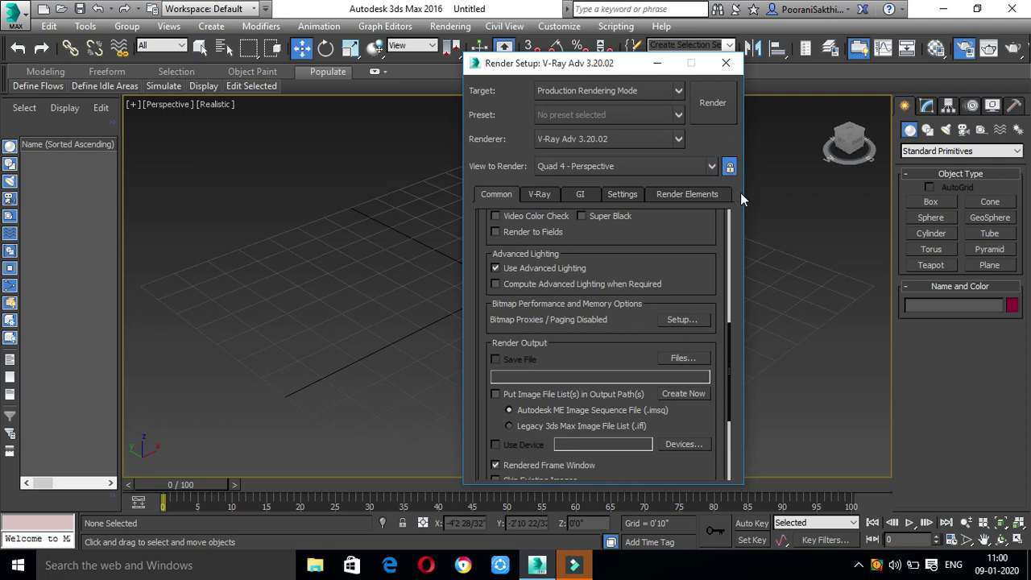
click(712, 166)
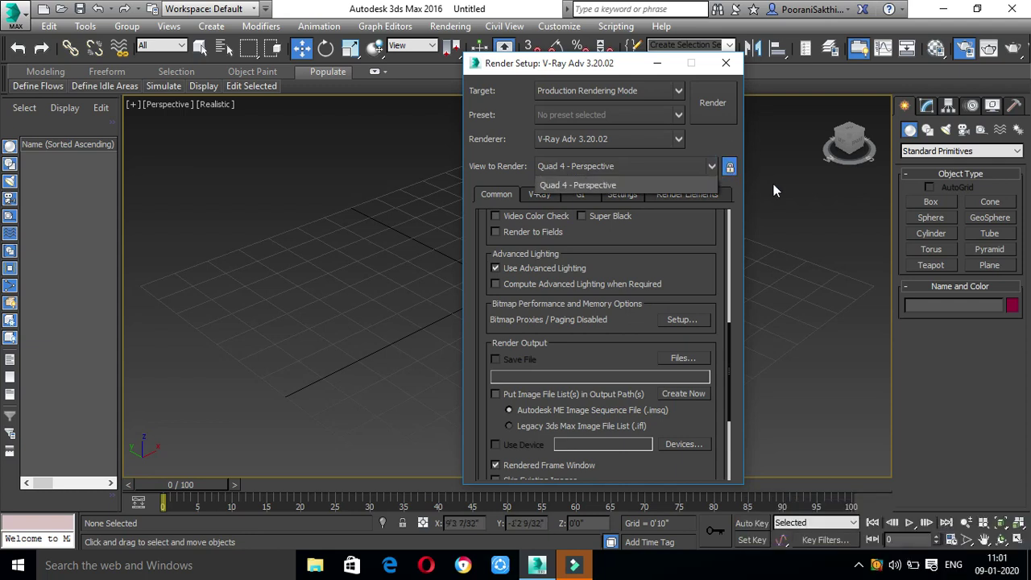
click(729, 169)
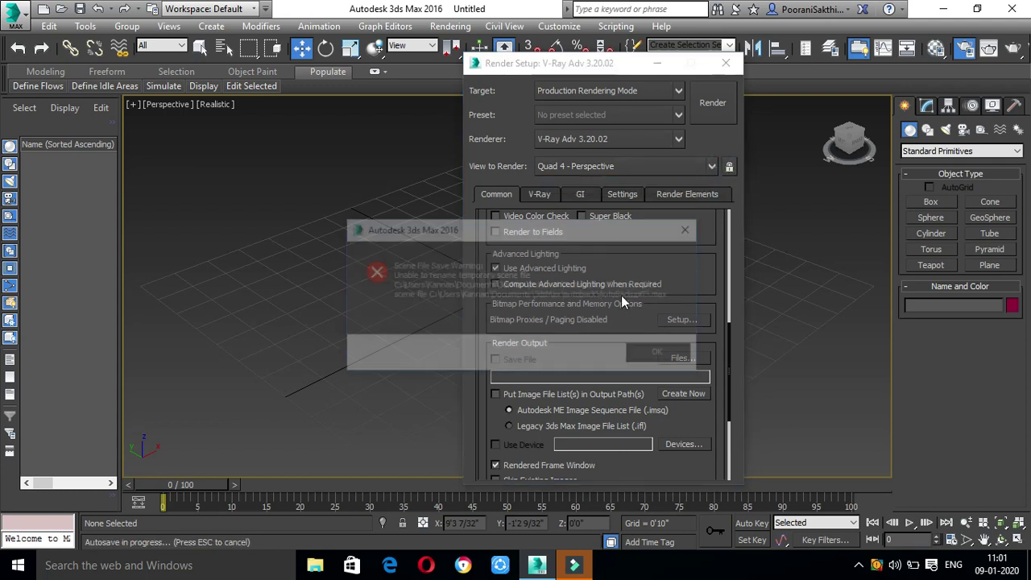
click(659, 355)
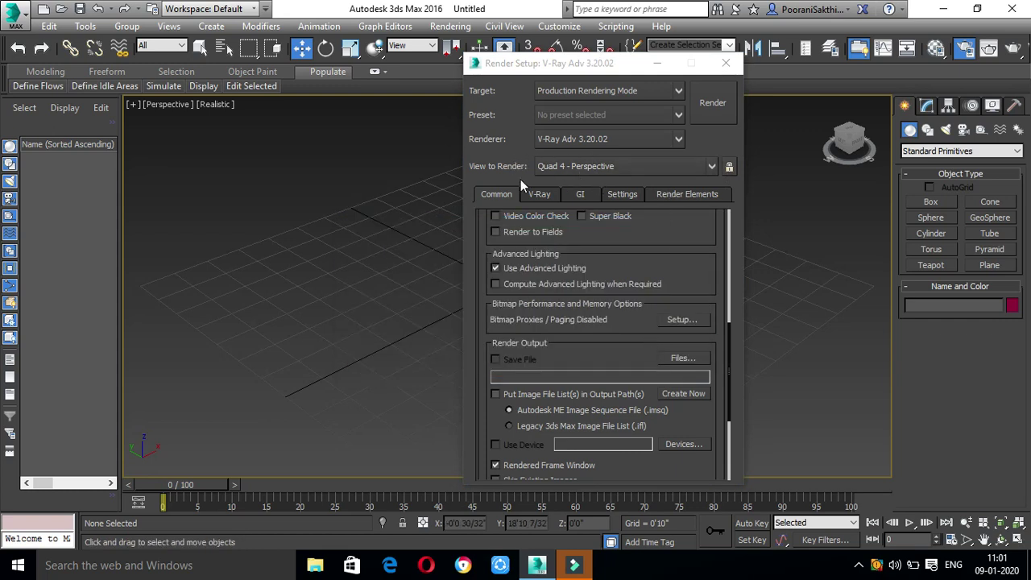
- Check the Assign Renderer settings once more and close the render setup
scroll(590, 359, down, 5)
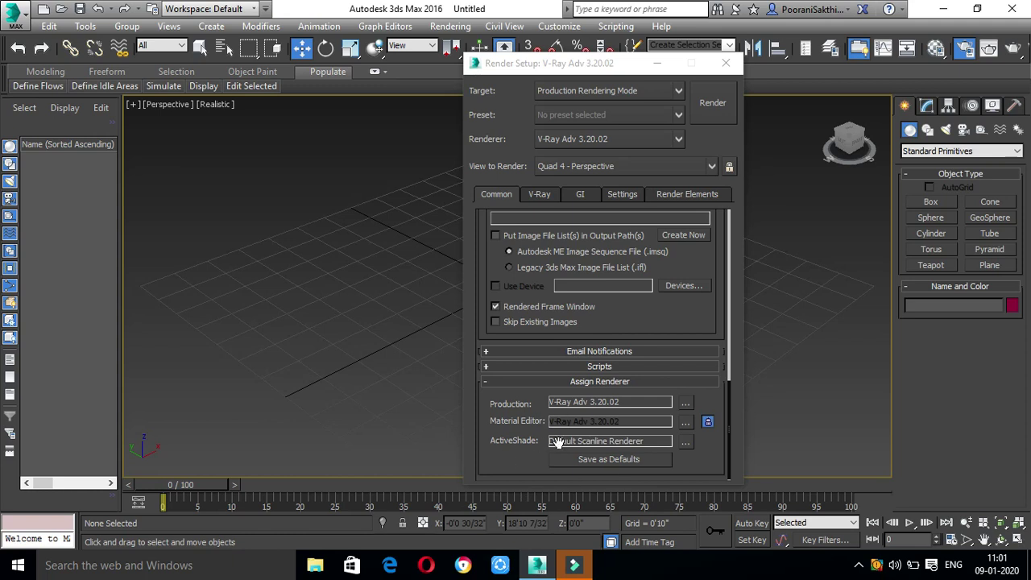
scroll(593, 433, up, 5)
scroll(633, 418, down, 5)
click(730, 70)
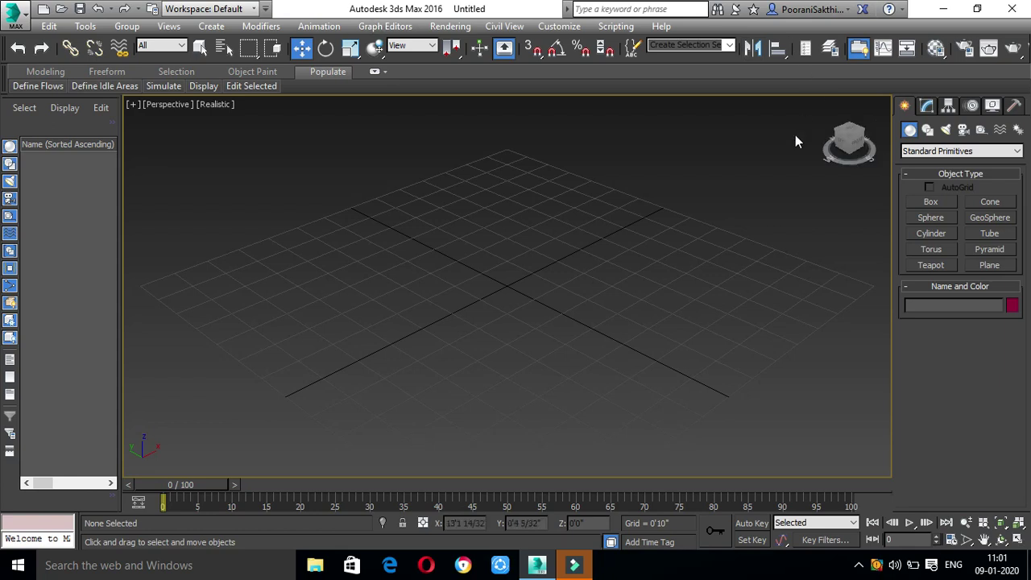
- Open the Material Editor, select the blue-violet V-Ray material, and look through the remaining sample slots
click(936, 49)
drag(788, 20, 302, 190)
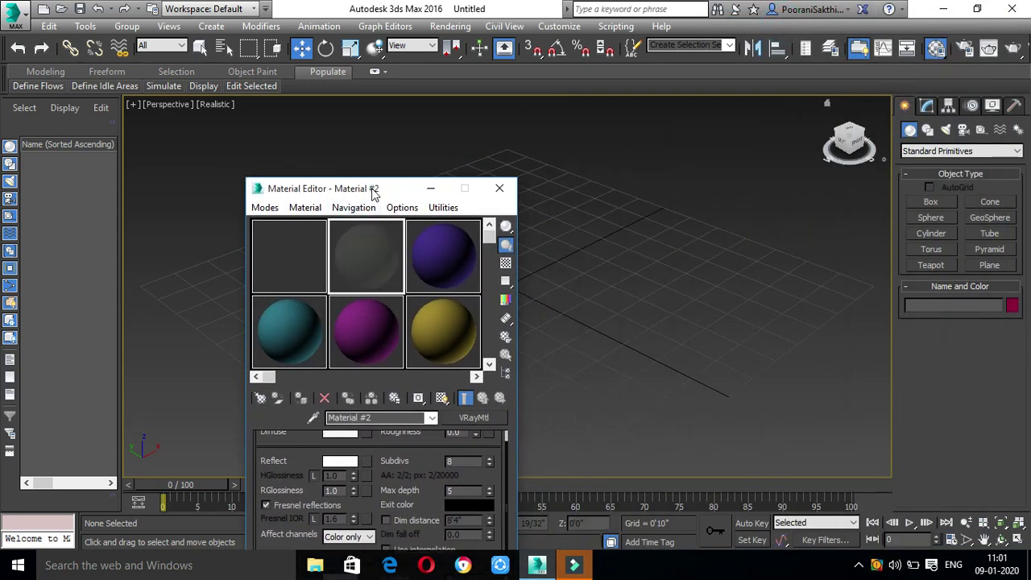
drag(373, 194, 463, 67)
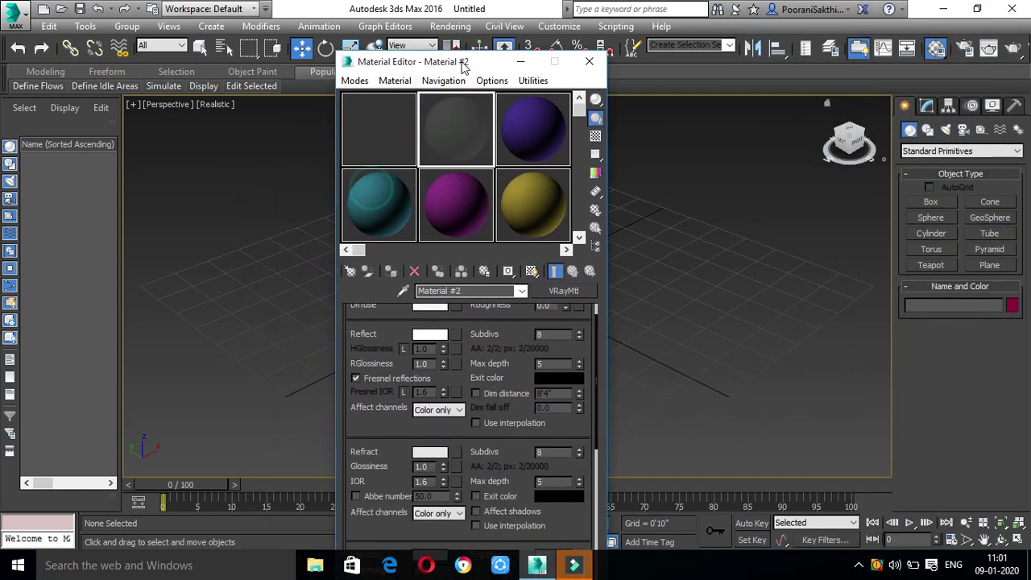
click(529, 135)
drag(579, 113, 600, 219)
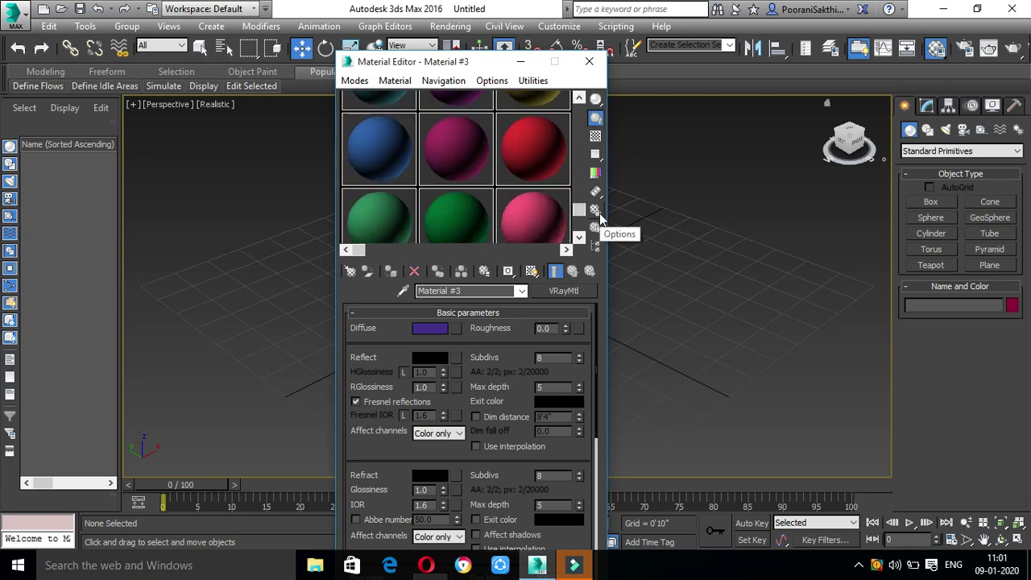
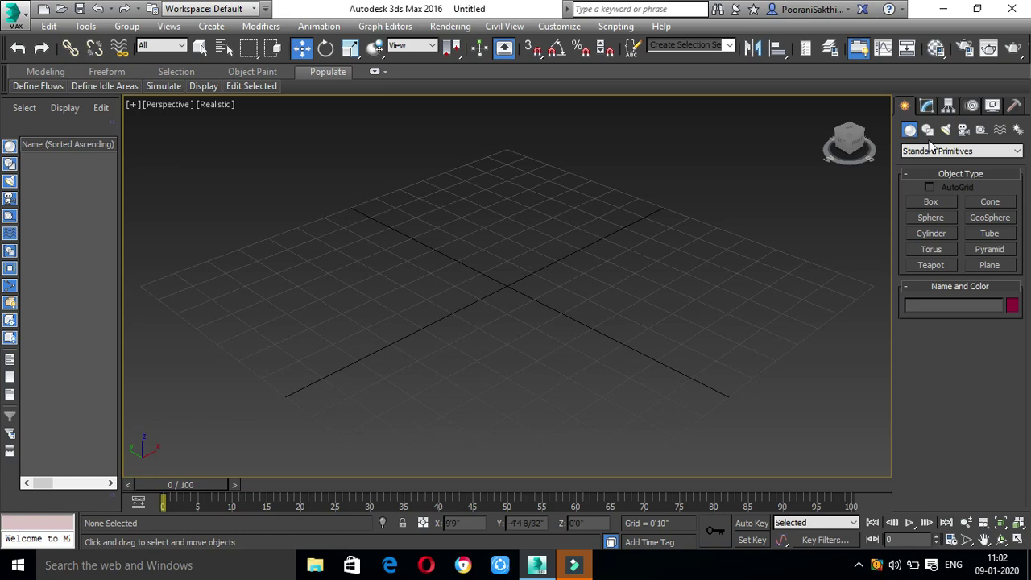
- Reopen the Material Editor, inspect the basic parameters of the blue, magenta, red and pink V-Ray materials, and close it
click(935, 48)
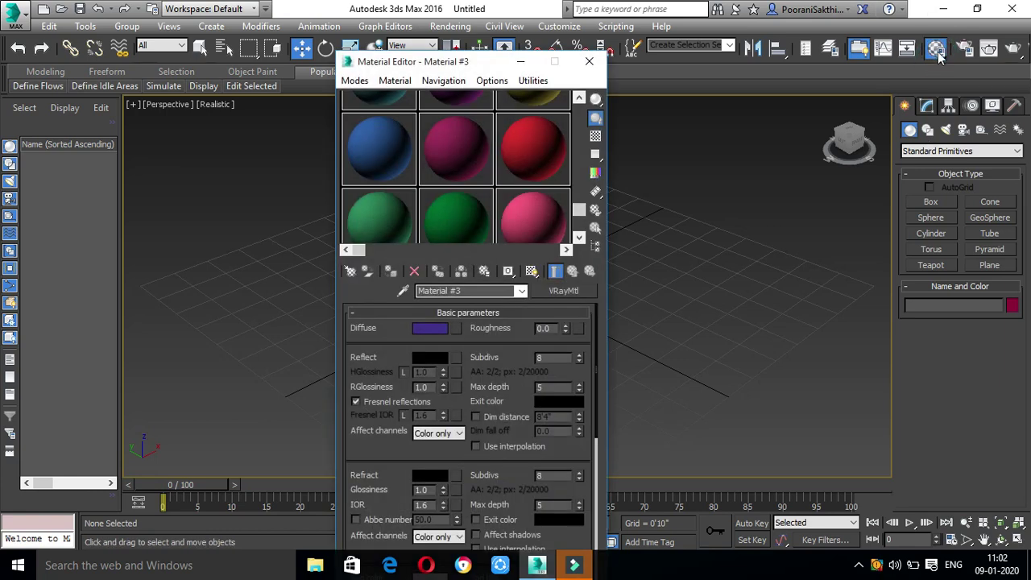
click(360, 164)
click(478, 150)
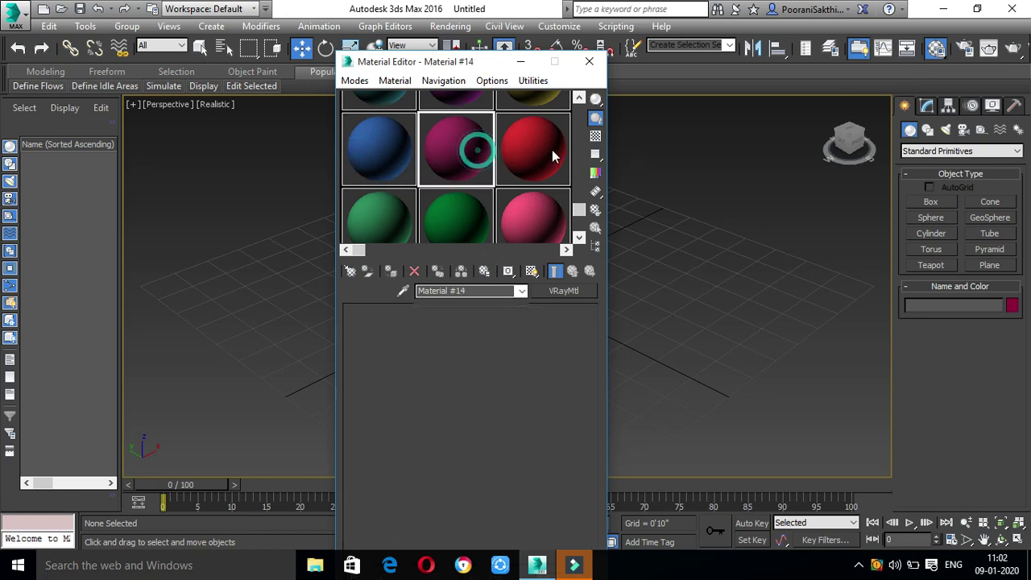
click(551, 155)
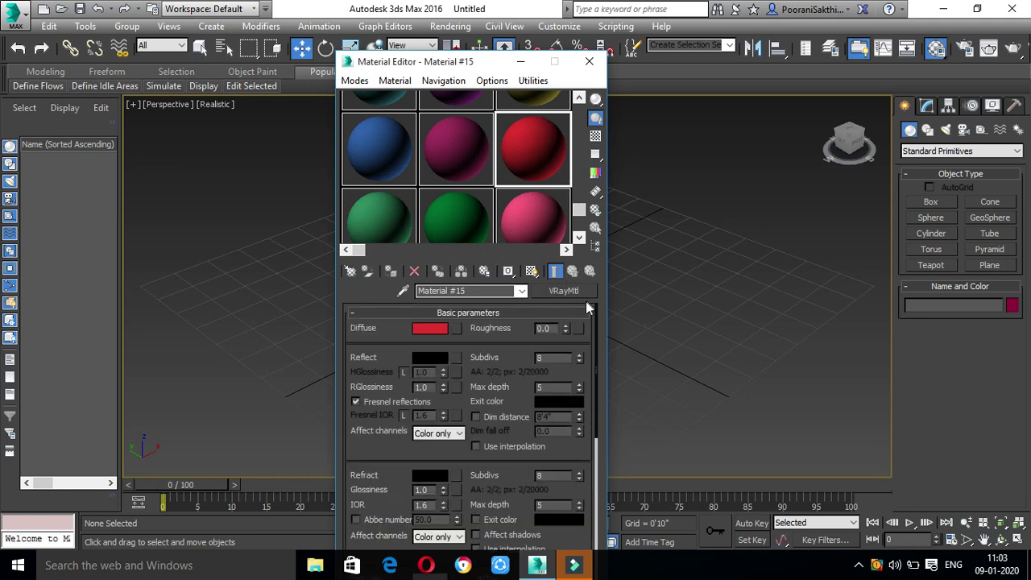
click(527, 214)
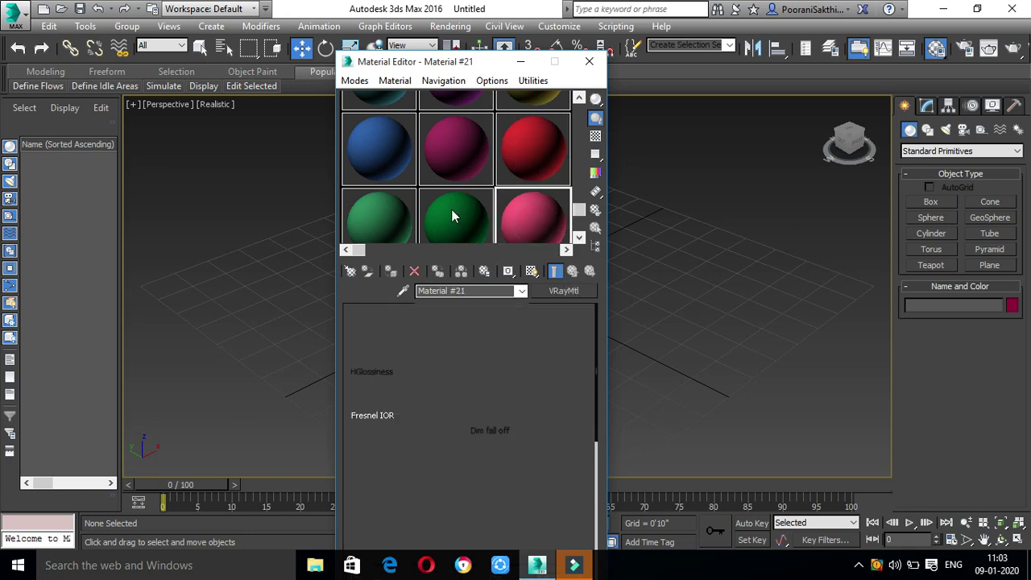
click(393, 161)
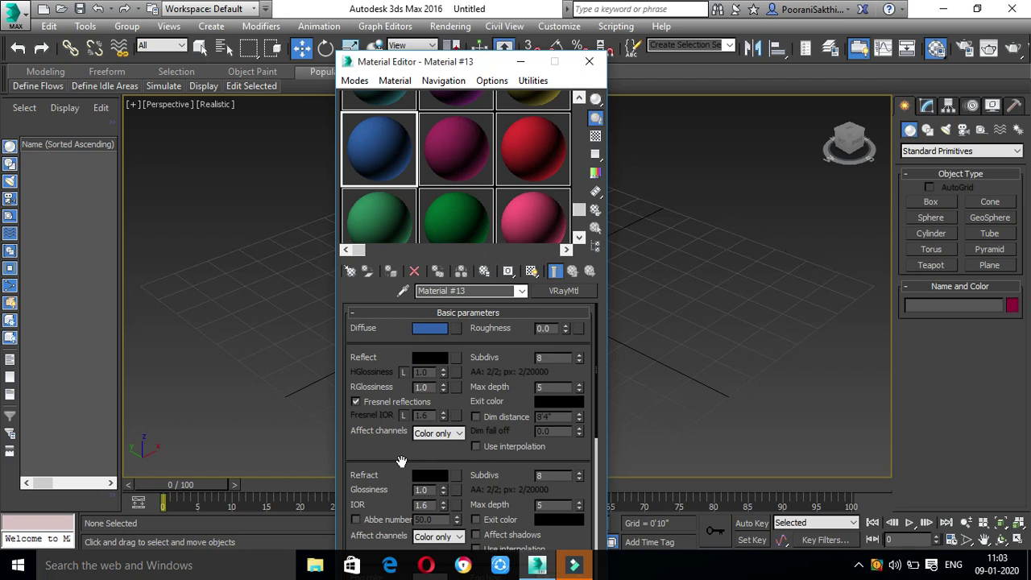
click(464, 64)
drag(495, 63, 667, 28)
scroll(260, 301, down, 3)
click(793, 25)
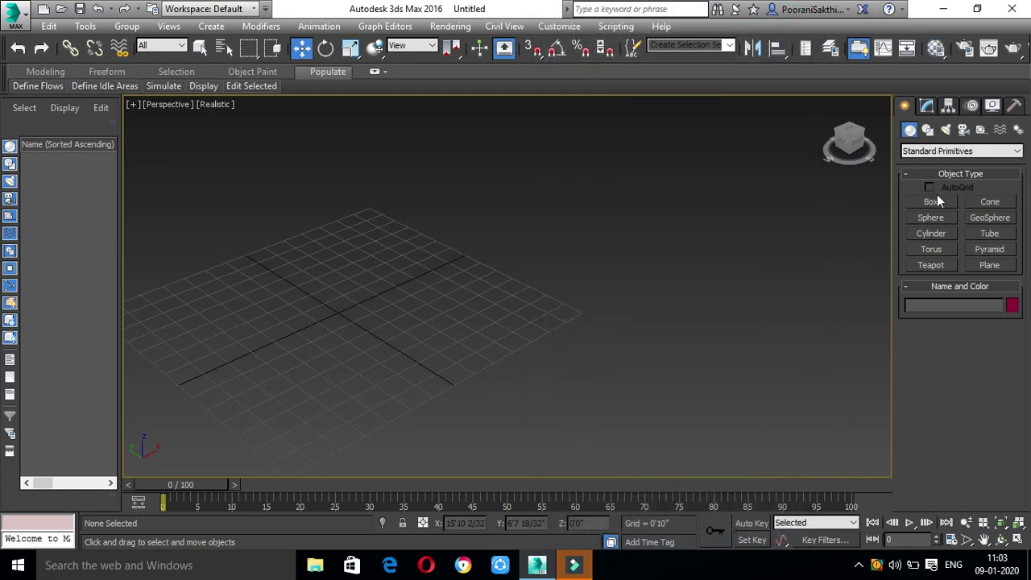
- Create a narrow upright box in the Top view, about 8'4" long, 4" wide and 9'4" high
key(t)
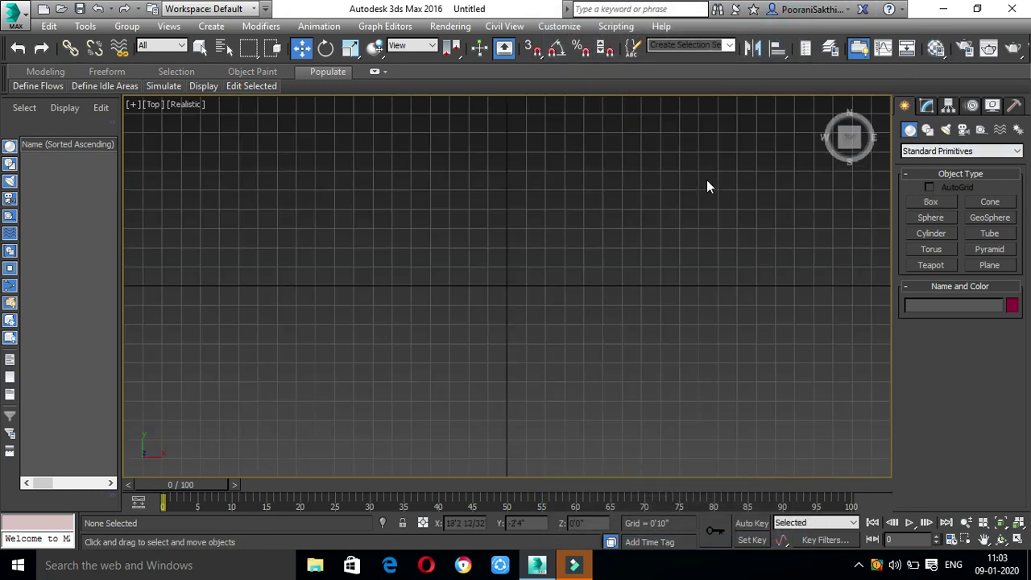
click(930, 201)
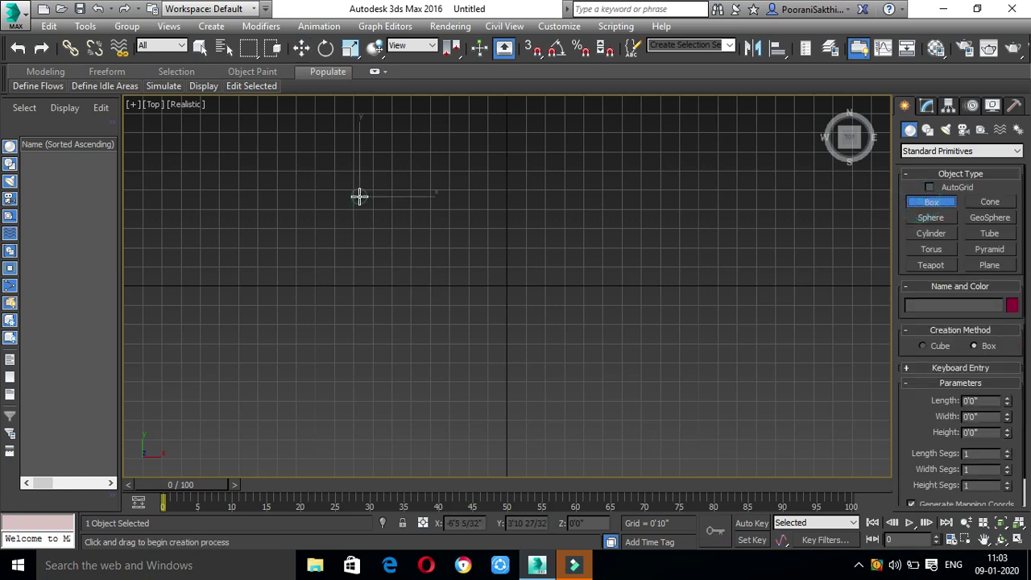
drag(357, 191, 364, 286)
drag(367, 356, 363, 387)
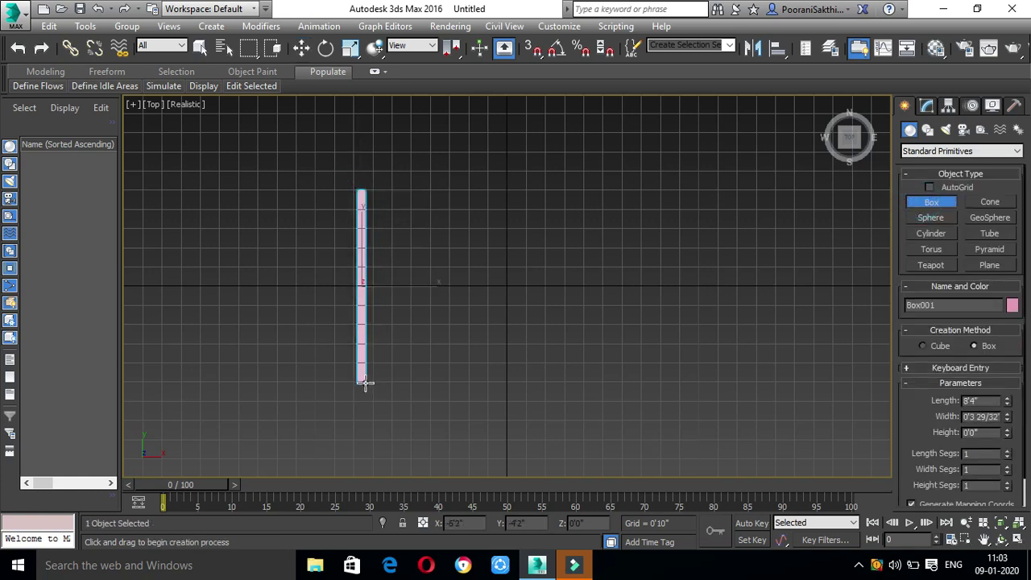
click(368, 380)
click(332, 114)
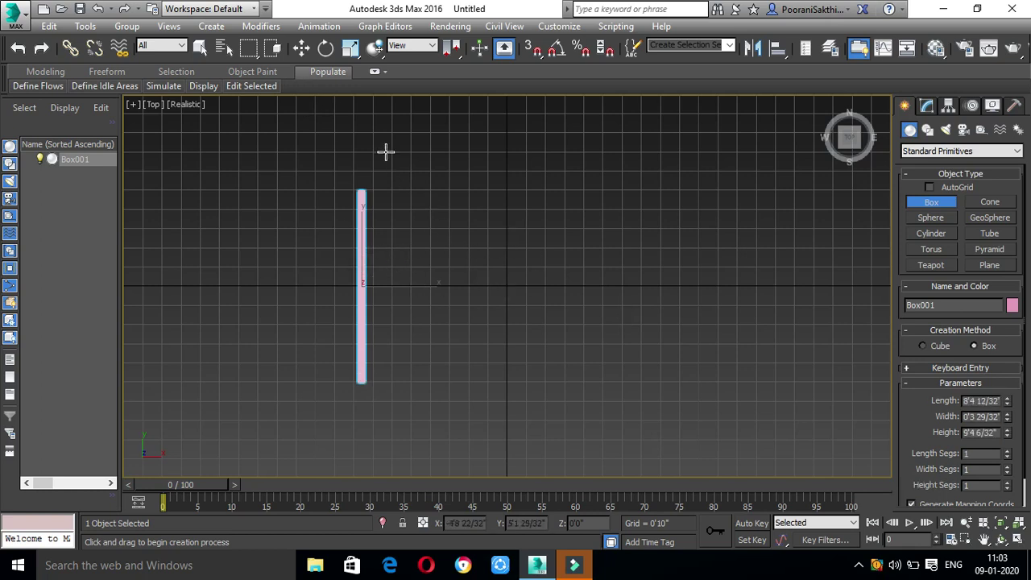
- Remove the existing box and create a longer narrow box in the Top view, about 11'6" long, 6" wide and 2' high
right_click(308, 52)
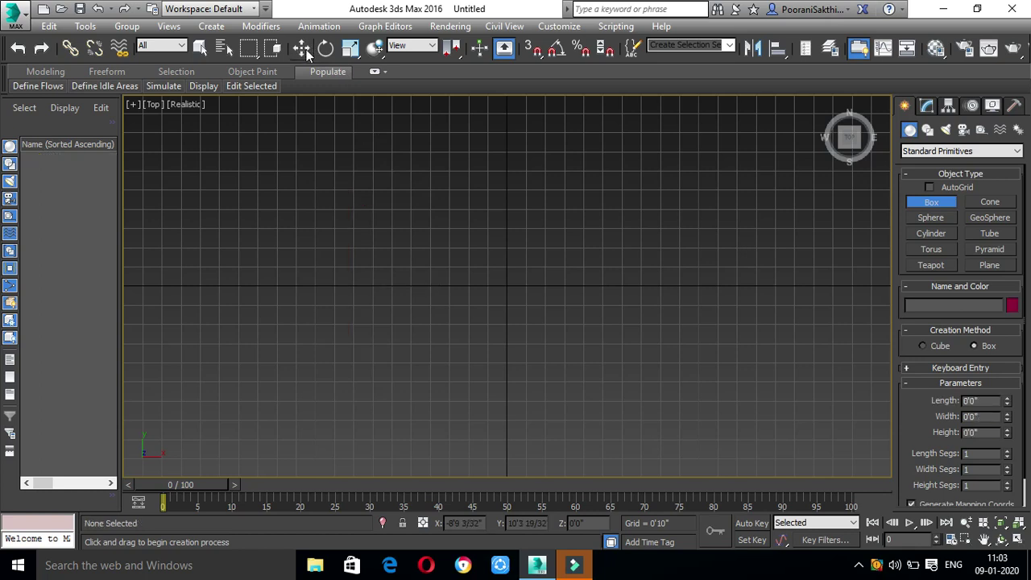
click(302, 48)
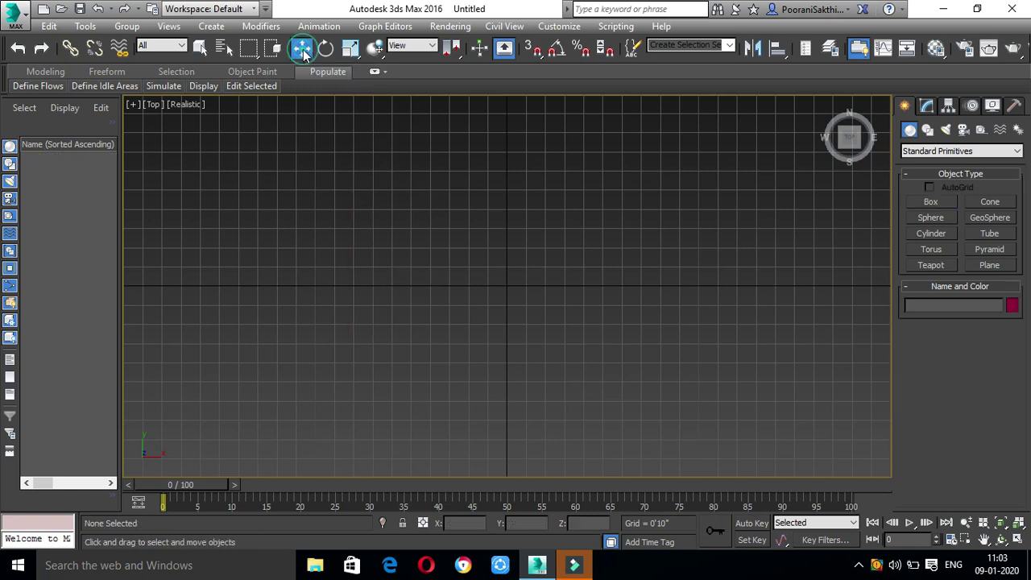
click(931, 202)
drag(313, 177, 329, 443)
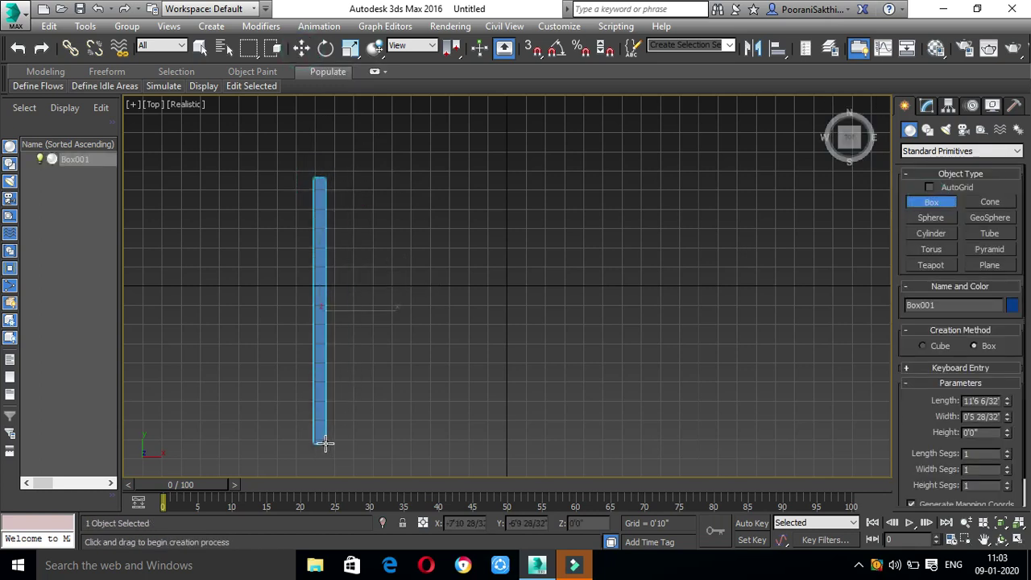
click(340, 395)
click(300, 49)
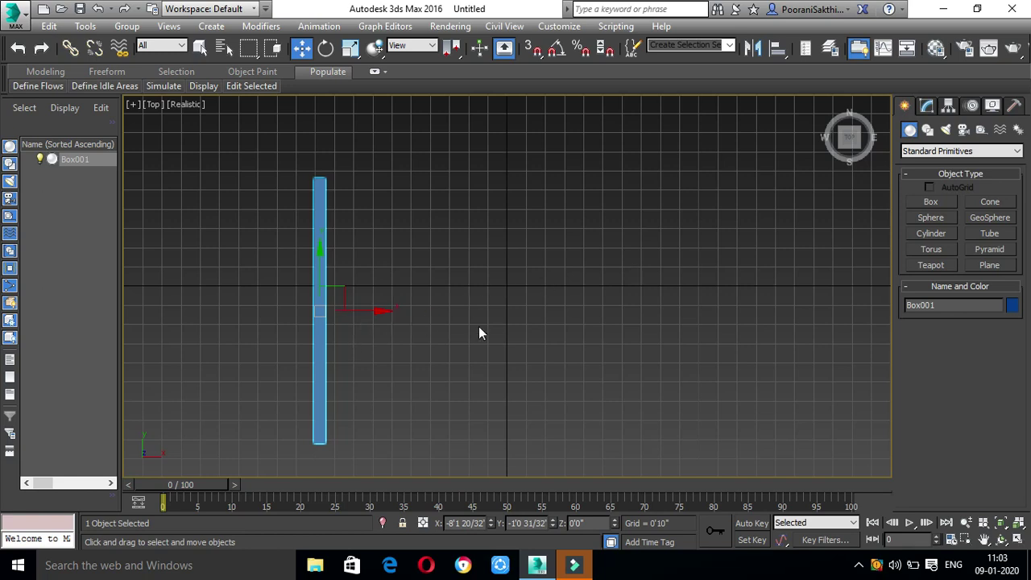
- Clone the narrow box as a single instance about 9'9" away along the positive X axis
shift+drag(379, 311, 600, 273)
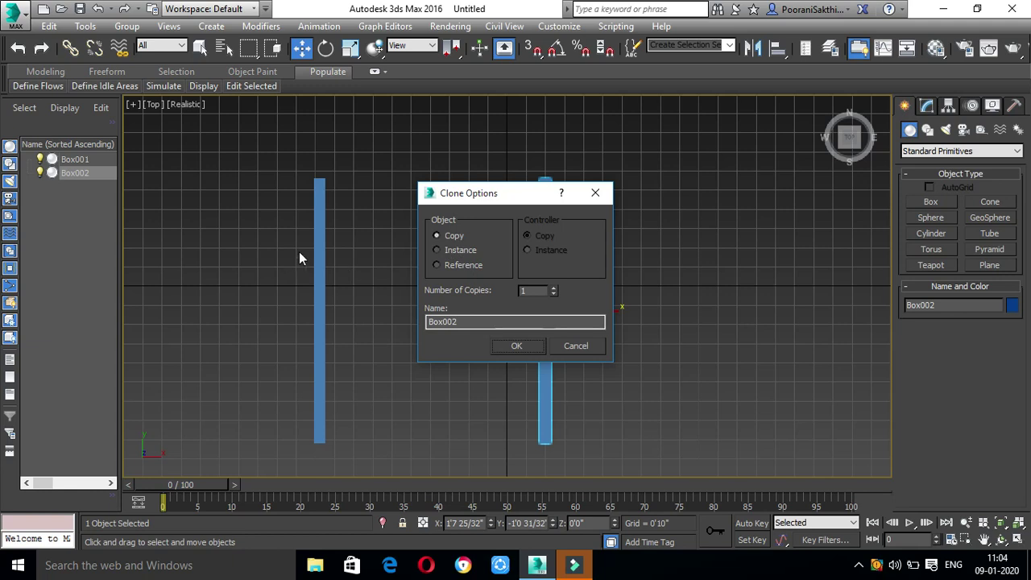
click(471, 255)
click(527, 347)
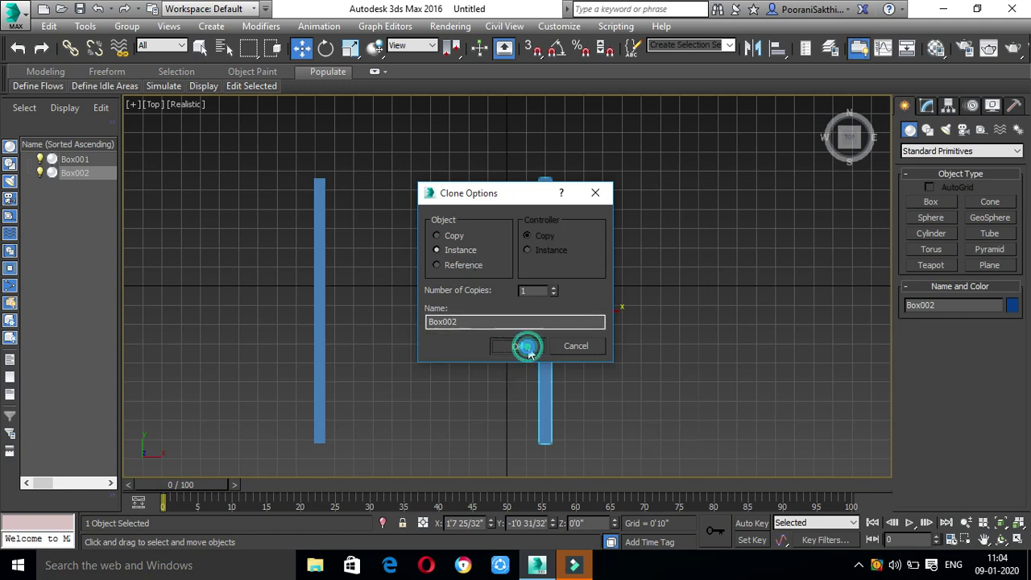
- Set the original wall box's height to 10' and select the two walls in turn to compare their parameters
click(930, 201)
right_click(324, 231)
click(322, 232)
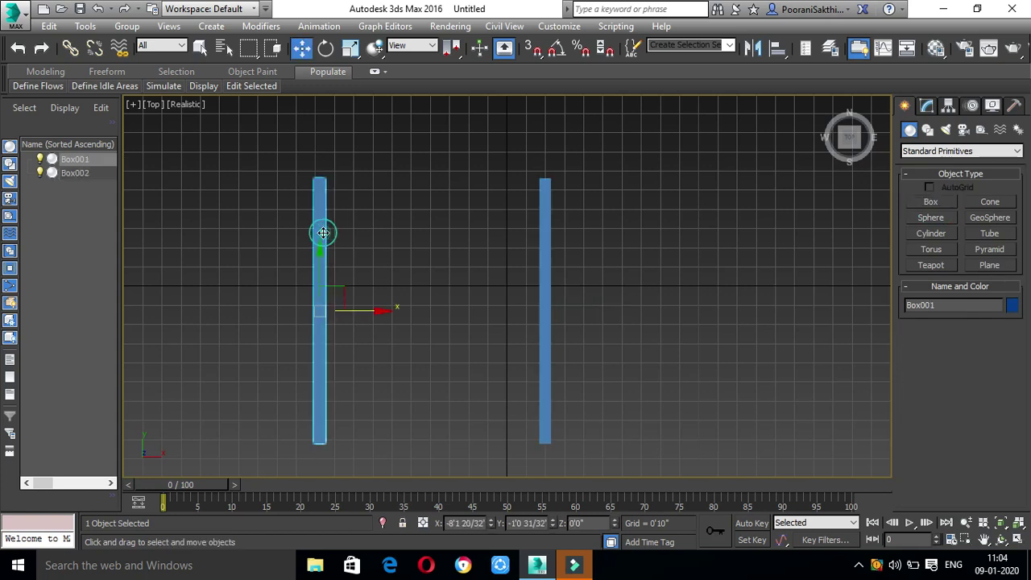
click(926, 105)
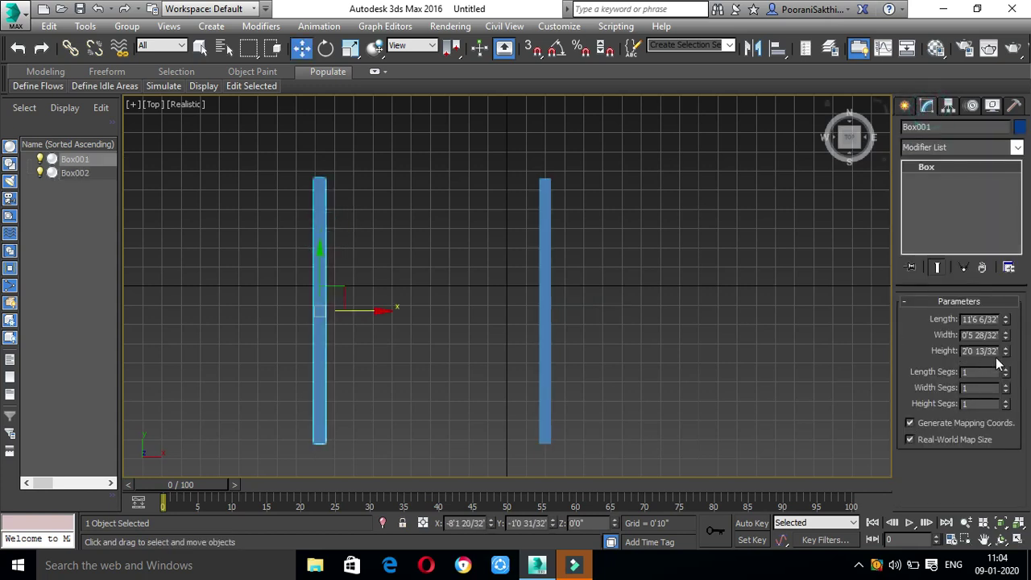
double_click(981, 350)
key(BackSpace)
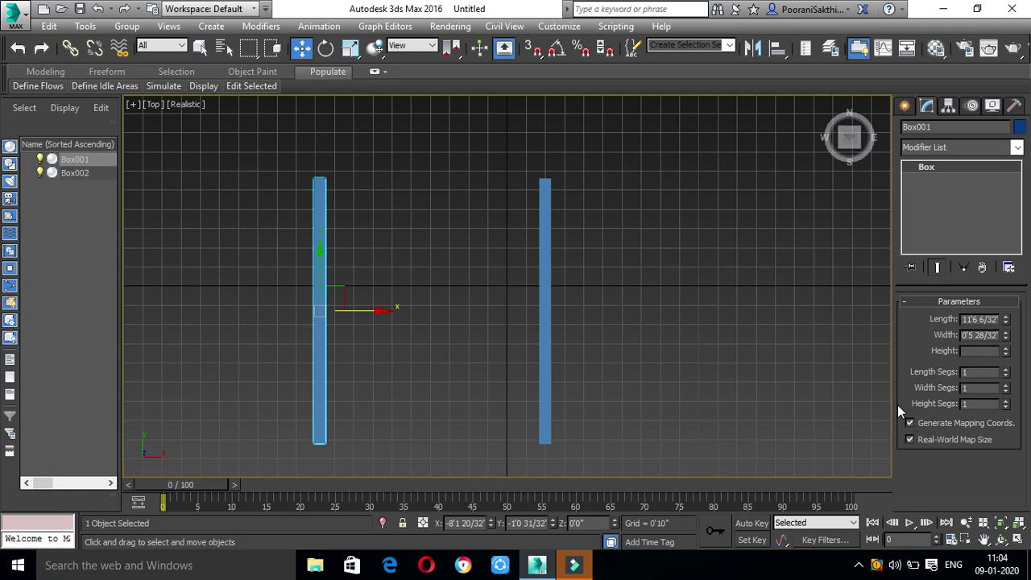
text(10)
key(Return)
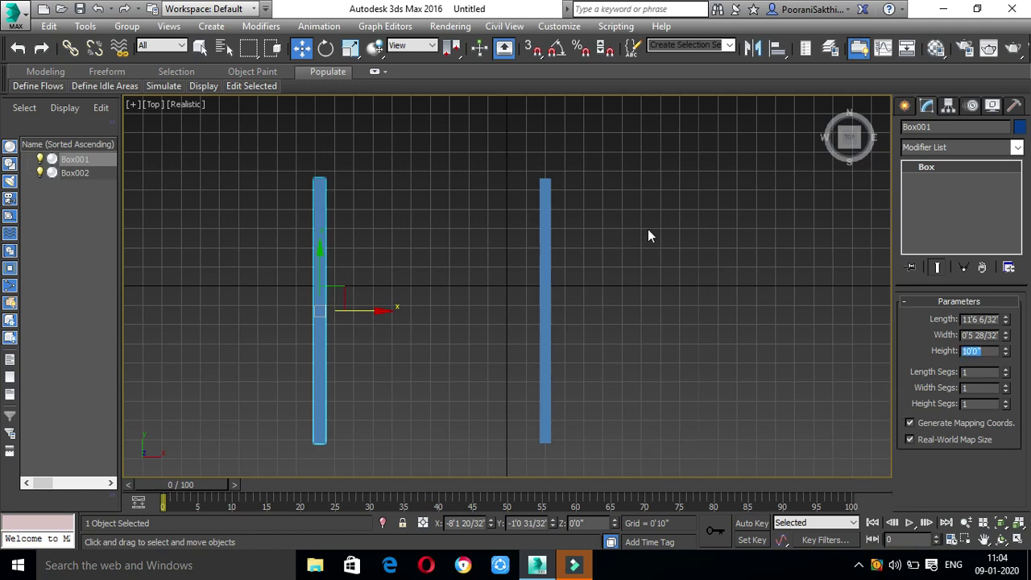
click(542, 256)
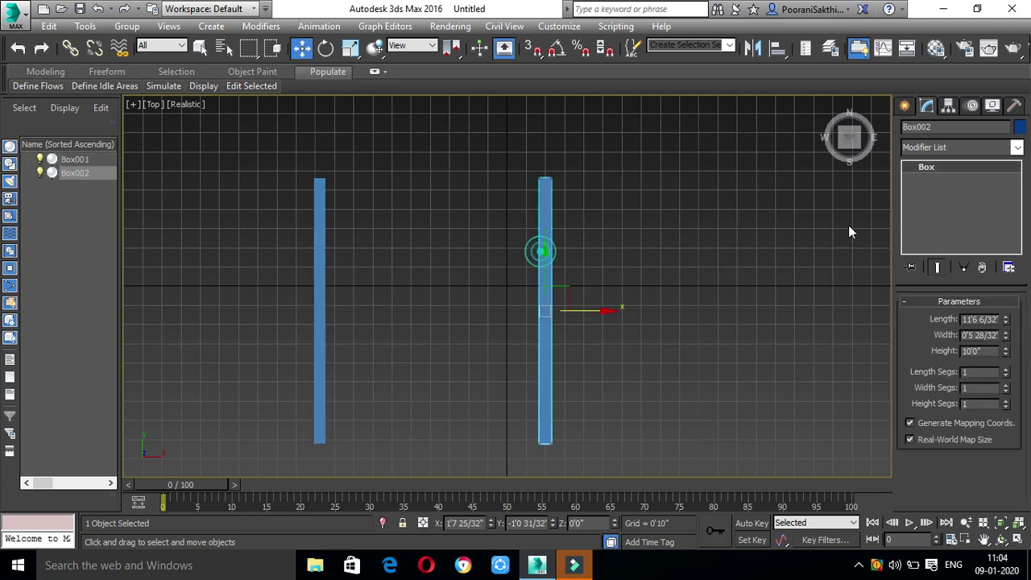
click(630, 231)
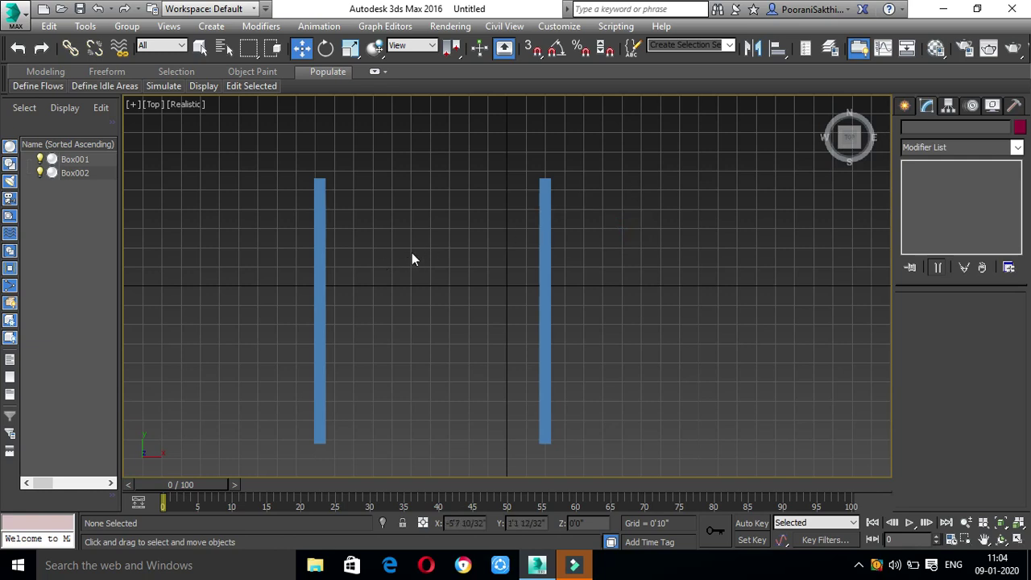
click(545, 283)
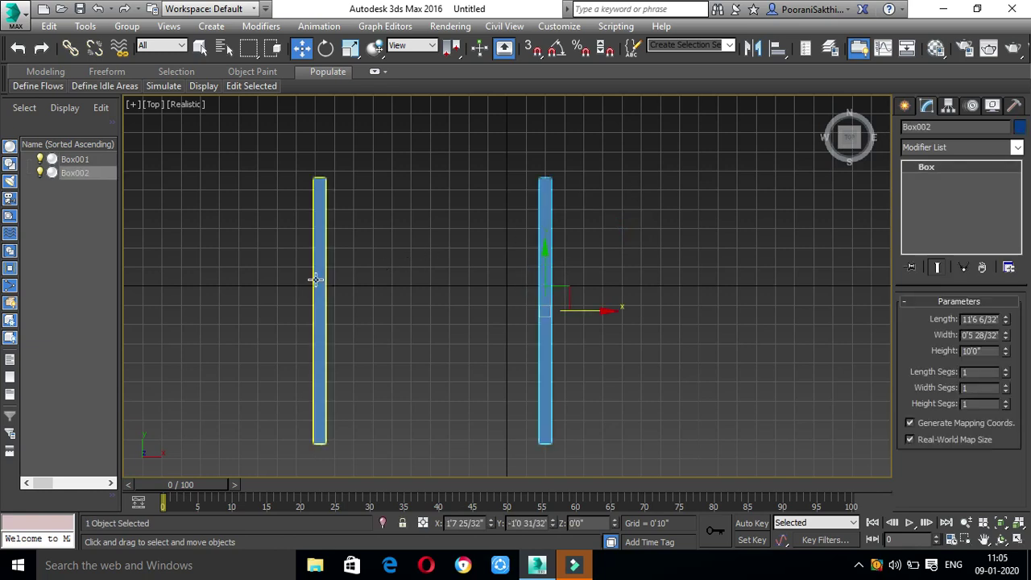
click(315, 279)
click(547, 298)
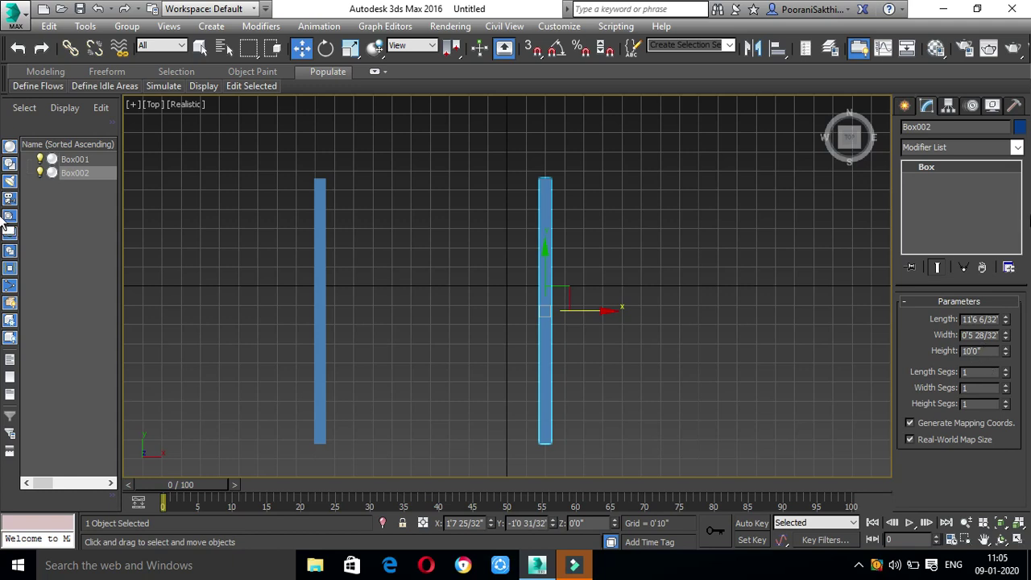
- Draw two flat boxes closing the north and south gaps between the walls, about 9'2" and 9'5" wide and 6" long
click(903, 107)
click(932, 201)
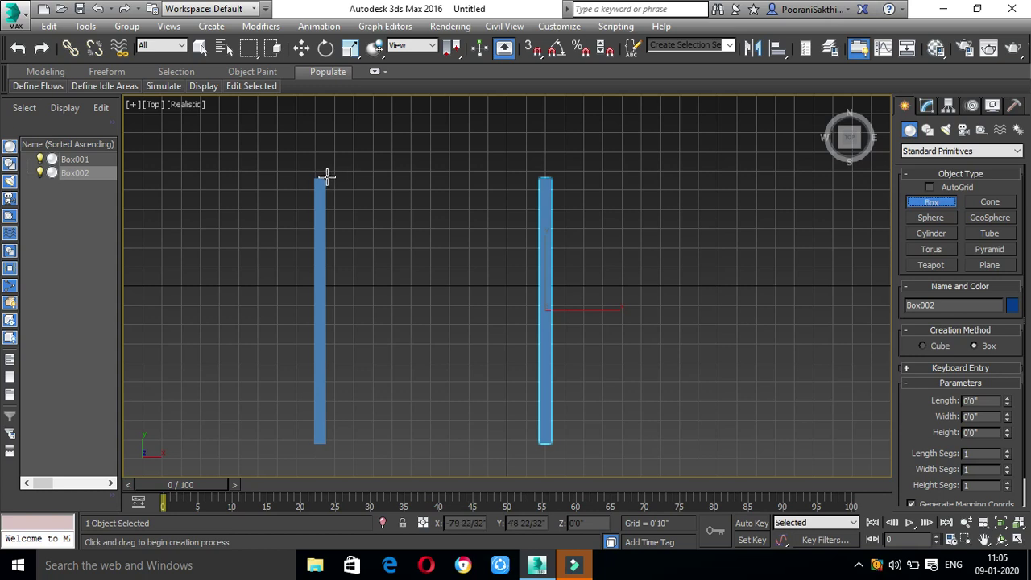
drag(329, 180, 541, 188)
click(541, 188)
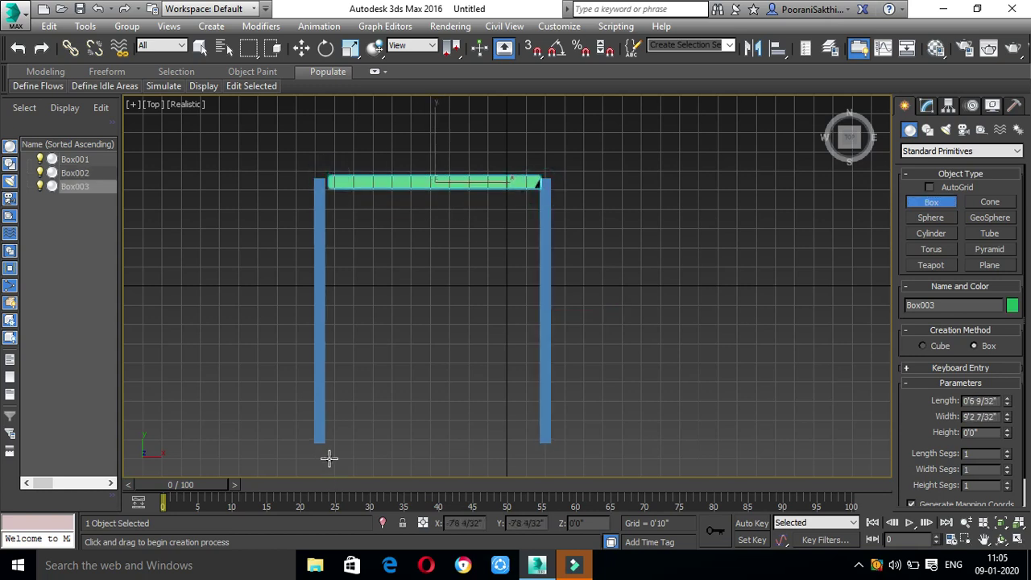
drag(324, 440, 542, 428)
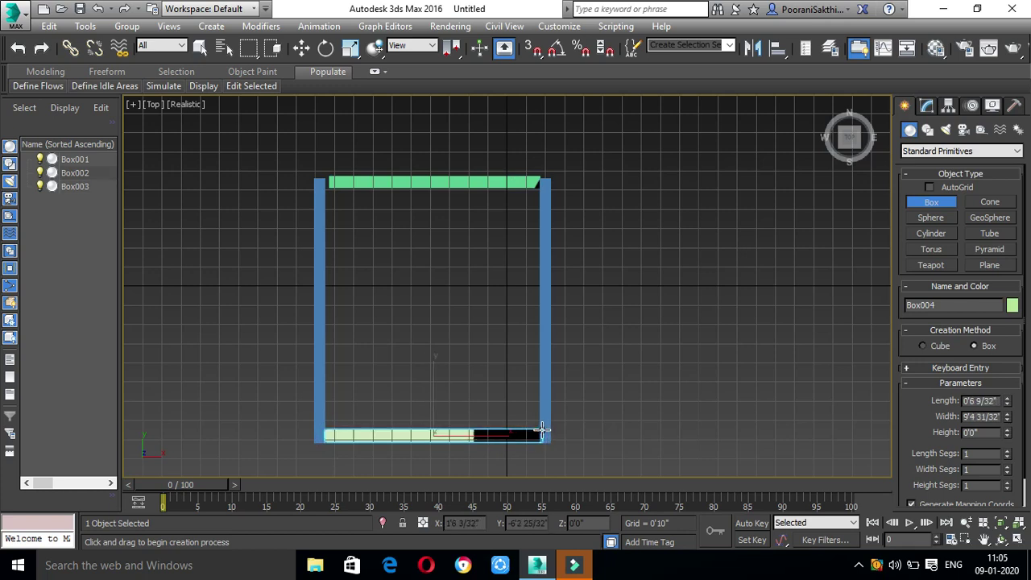
click(544, 428)
key(w)
- Set the height of the green box on the north side to 10'
click(504, 179)
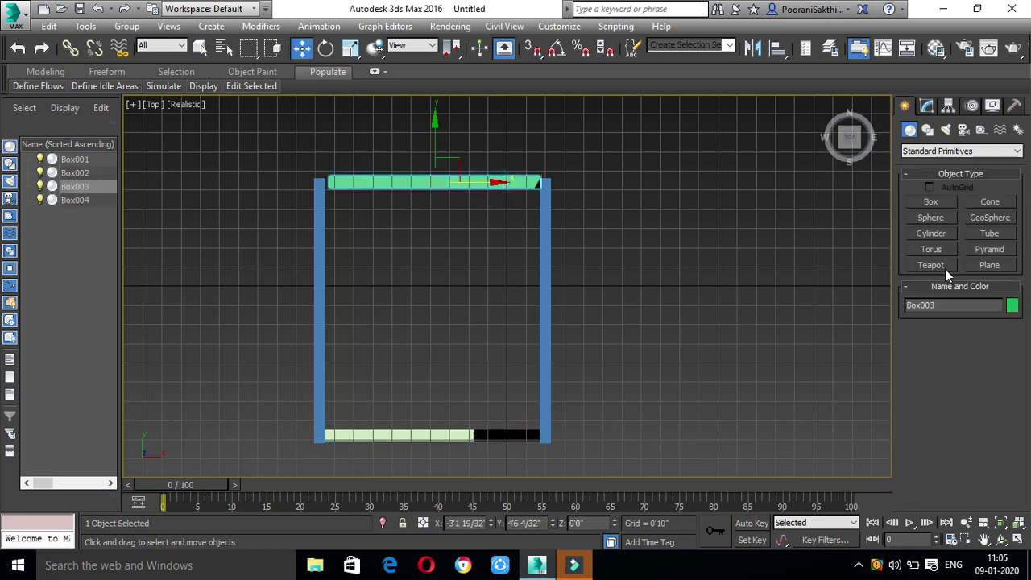
click(924, 107)
double_click(980, 350)
key(Return)
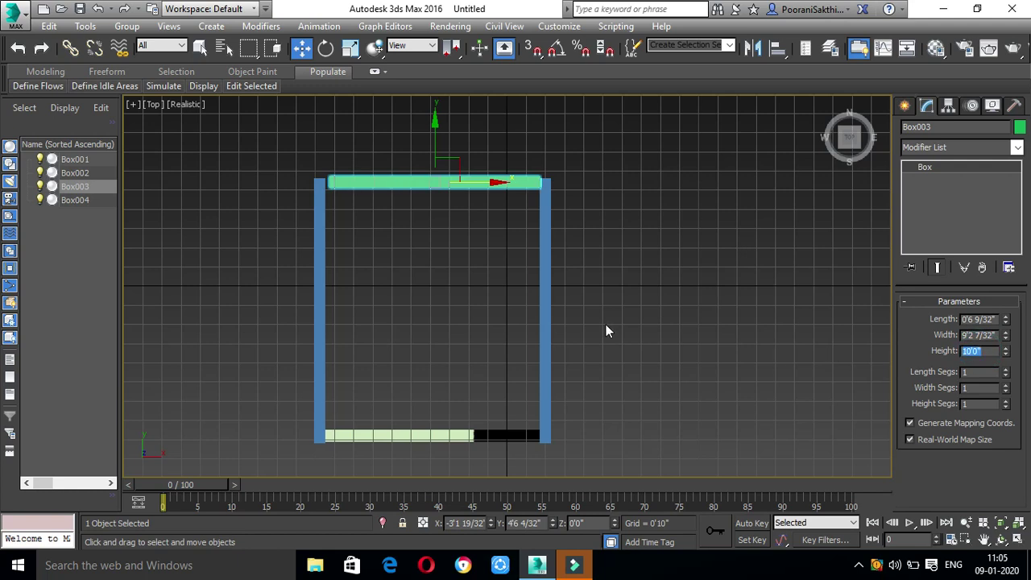
click(648, 249)
- Set the height of the pale green south box to 10' and inspect the four walls in a perspective view
click(358, 437)
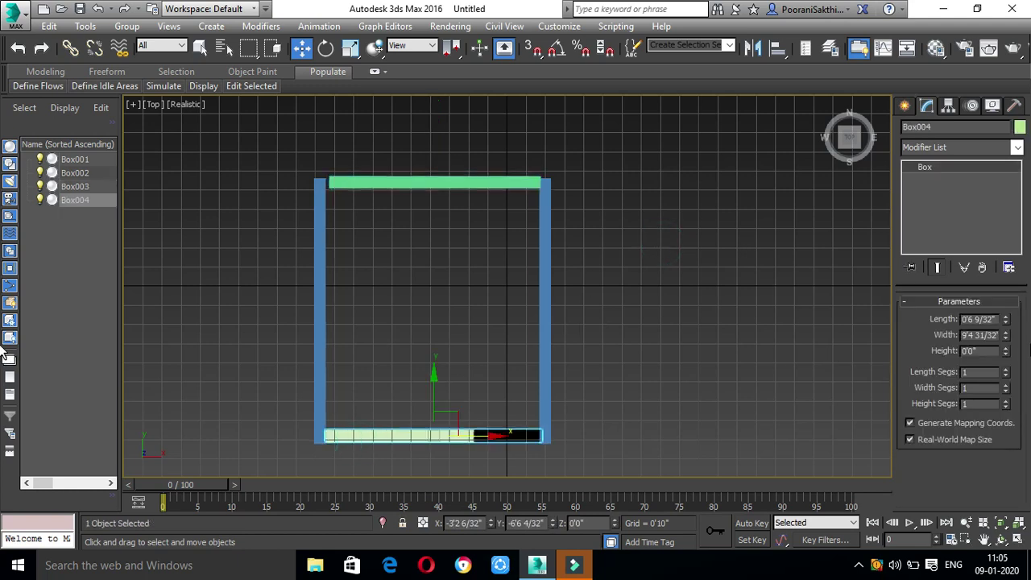
double_click(996, 351)
text(0)
key(BackSpace)
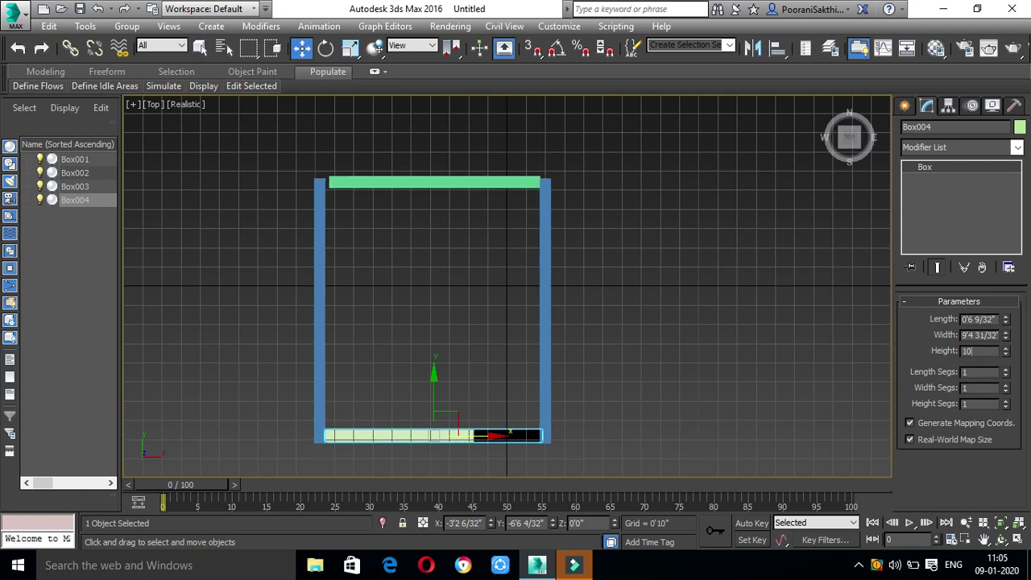
text(10)
key(Return)
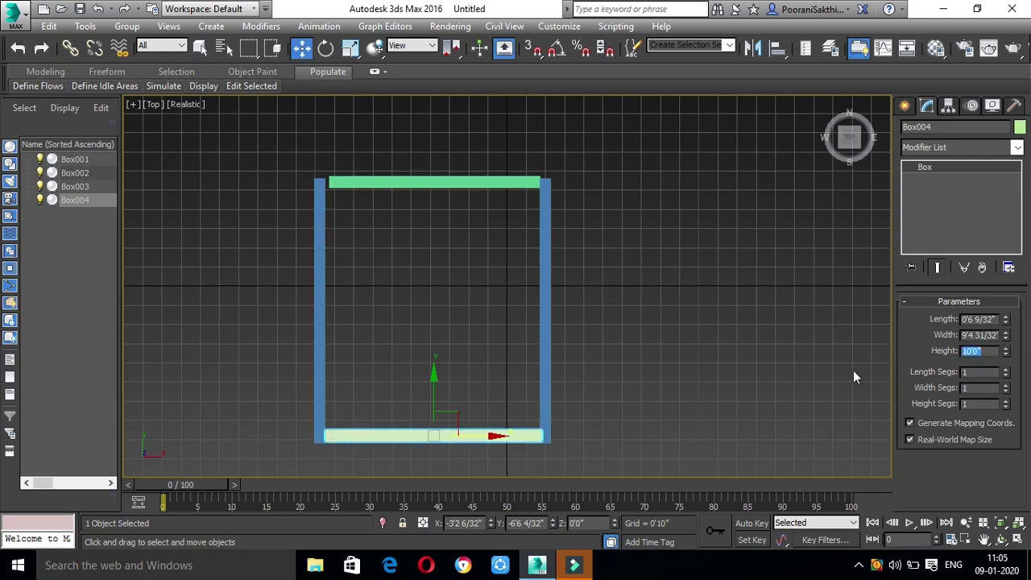
click(506, 183)
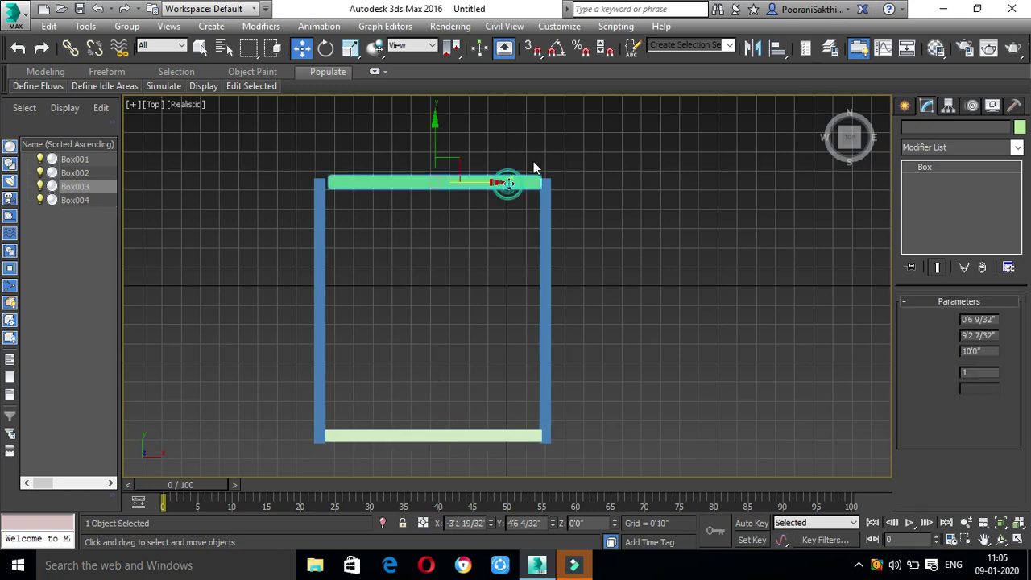
click(821, 113)
click(827, 105)
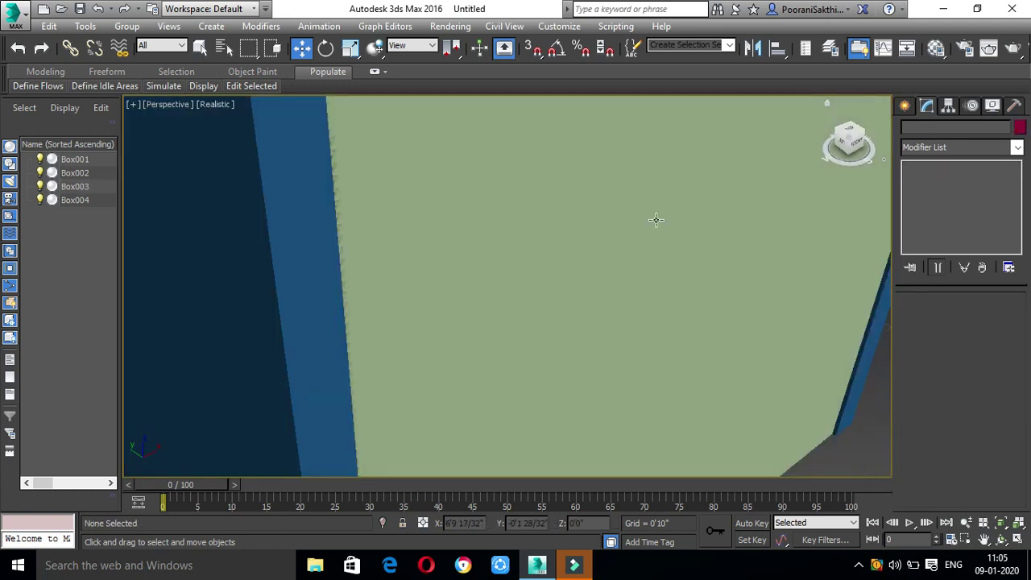
scroll(611, 164, up, 3)
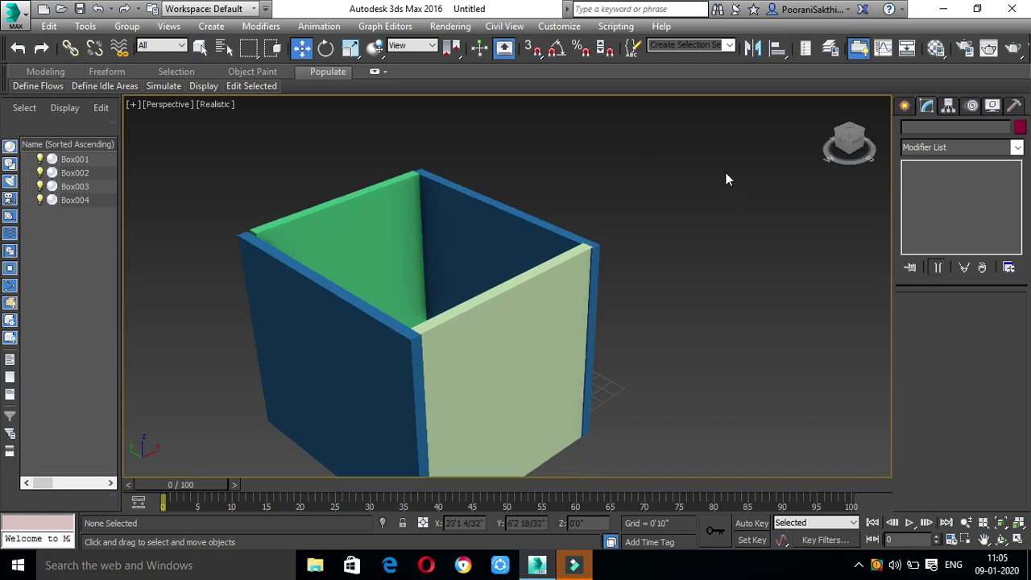
- Open the Material Editor beside the model and apply the blue V-Ray Material #13 to all four walls
click(933, 47)
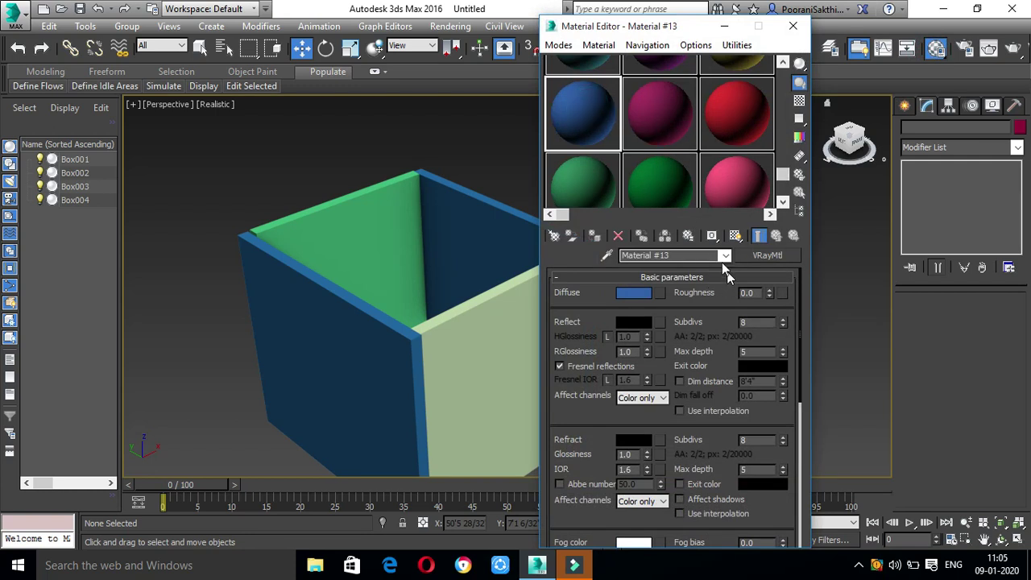
drag(680, 30, 833, 48)
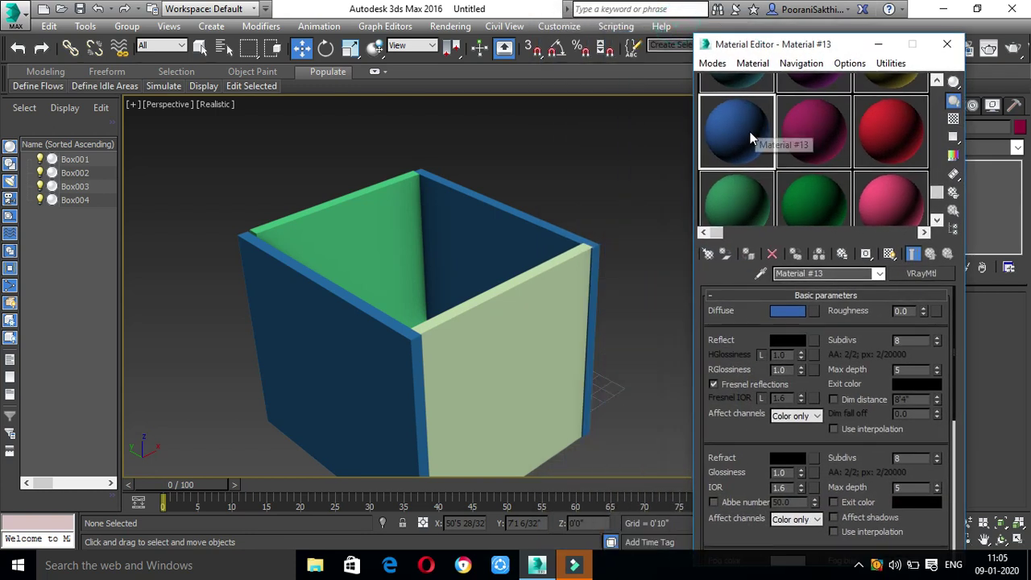
drag(749, 139, 536, 361)
drag(722, 122, 372, 359)
drag(720, 129, 362, 271)
drag(750, 129, 460, 264)
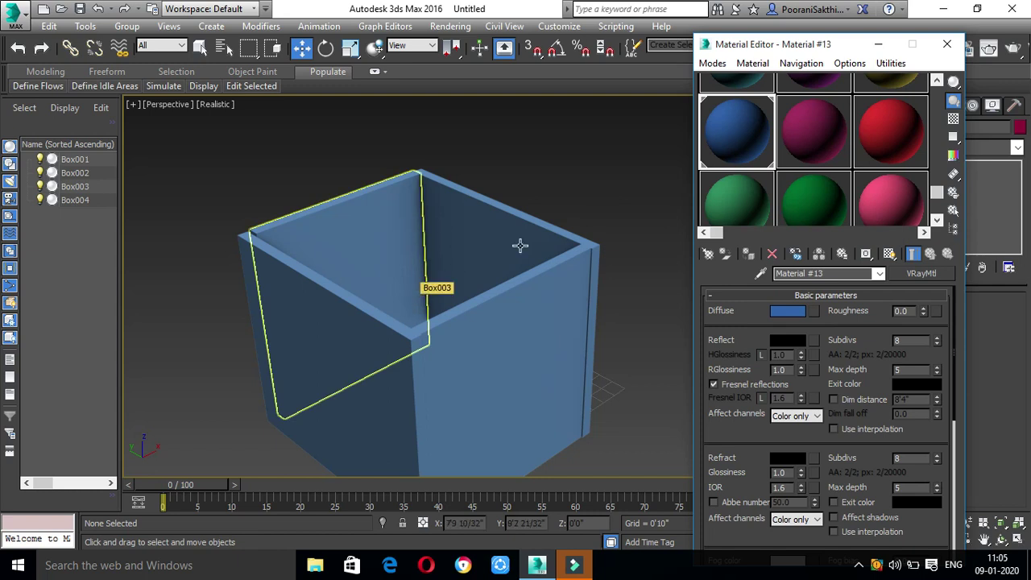
- Apply the pink V-Ray material to all four walls and close the Material Editor
drag(870, 208, 509, 347)
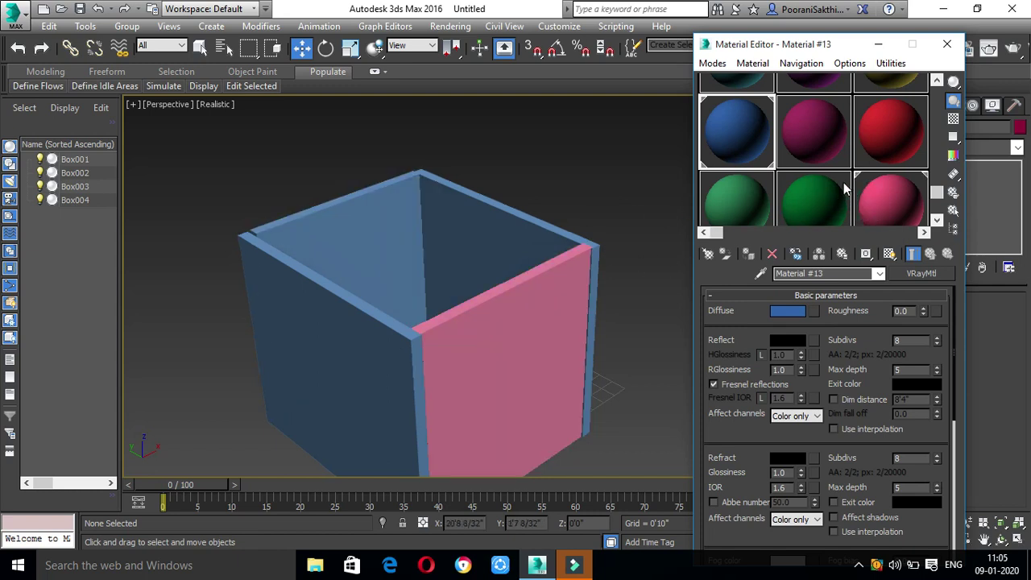
drag(886, 200, 375, 246)
drag(905, 194, 504, 241)
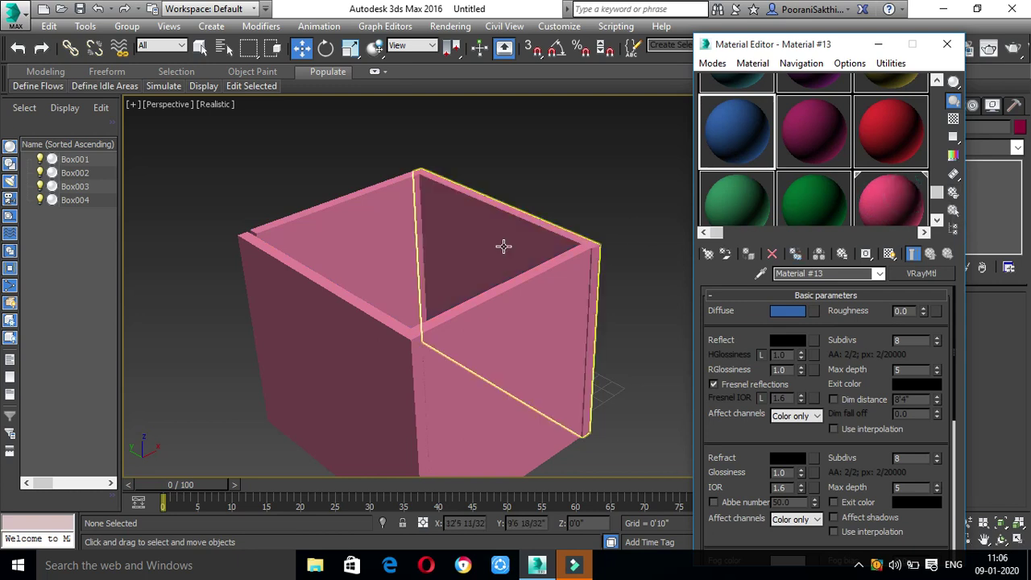
click(947, 43)
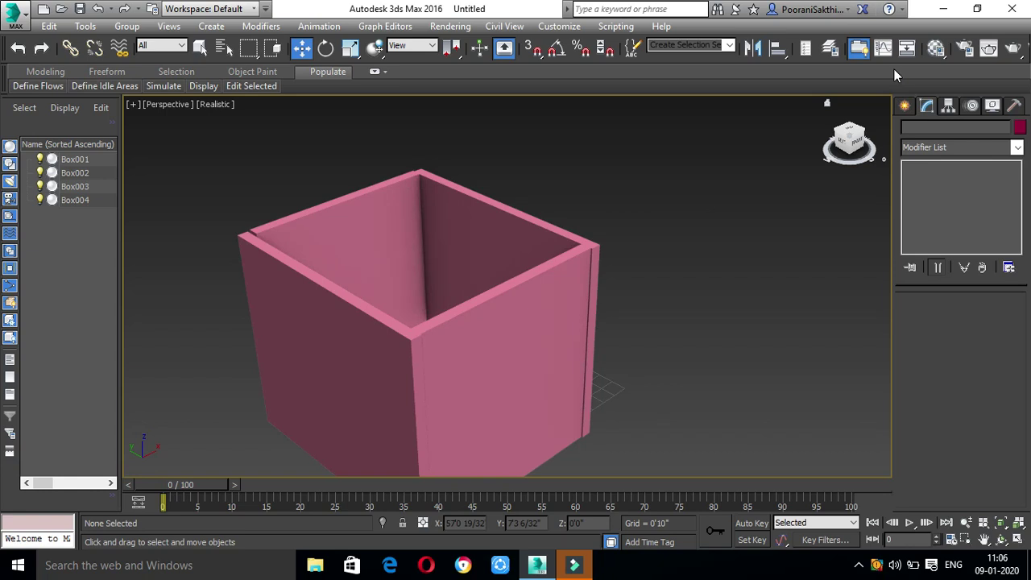
- Create a floor box in the Top view under the four walls, about 11'4" long, 10'3" wide and 8" high, and show it in perspective
click(852, 133)
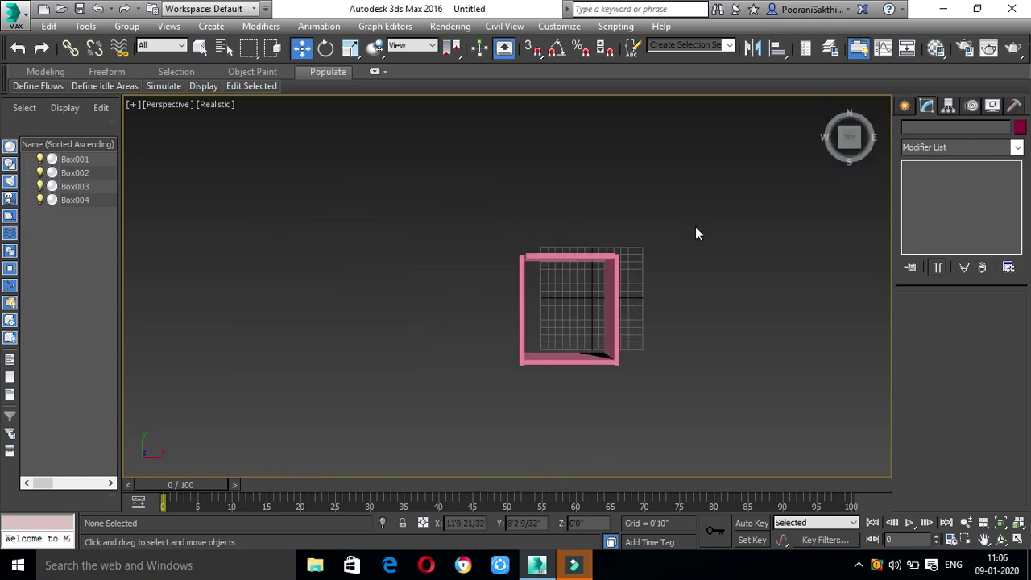
click(905, 105)
click(918, 203)
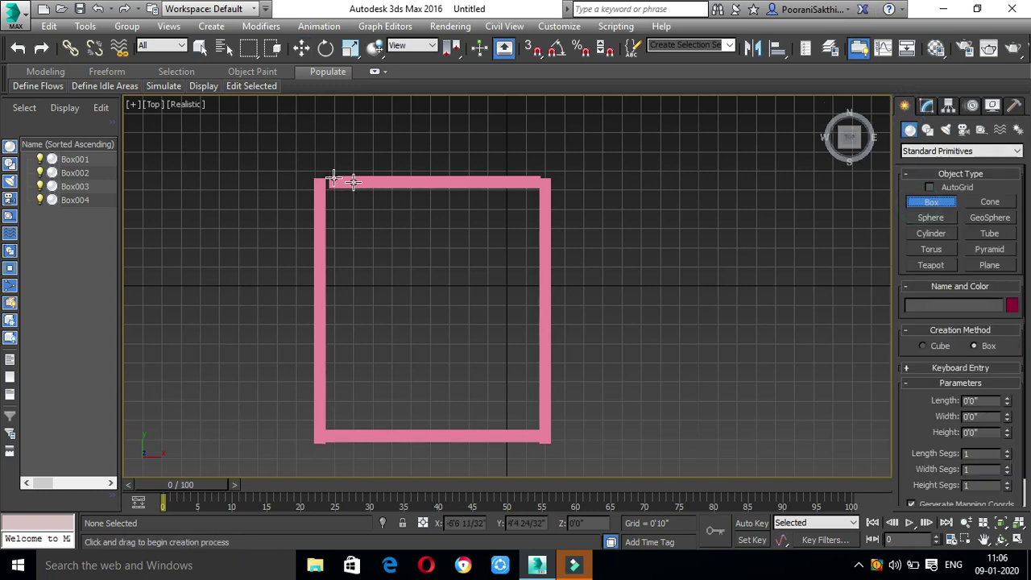
drag(315, 177, 553, 438)
click(539, 423)
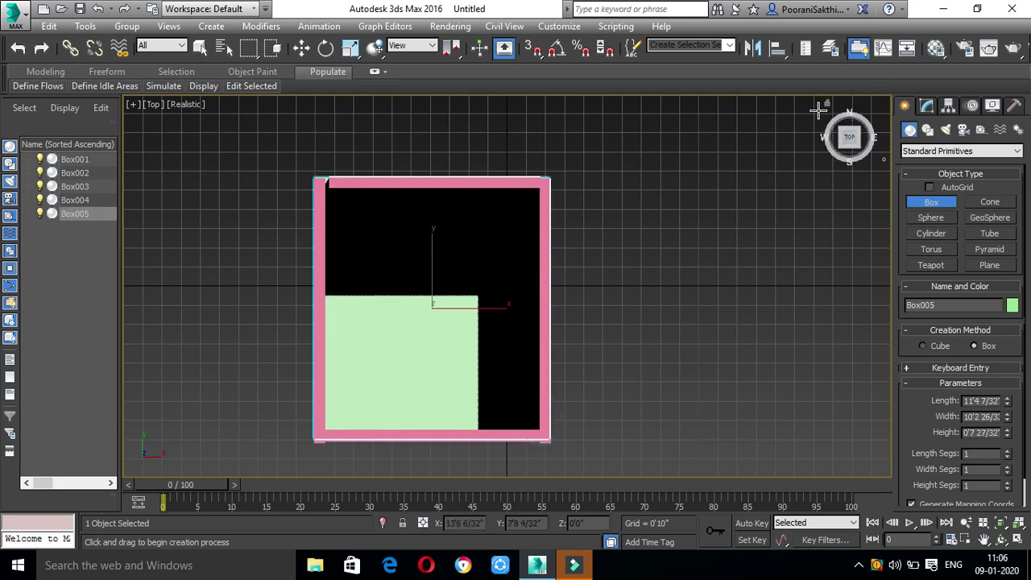
key(p)
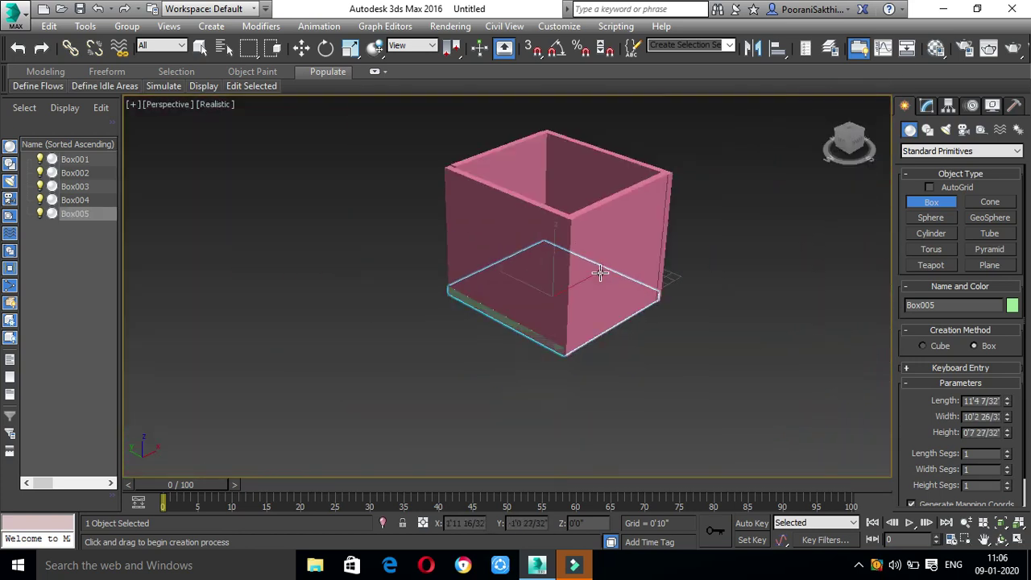
- Set the floor box's height to 6" and clone it as one instance about 9'11" upward to cap the walls as a ceiling
click(981, 432)
text(7)
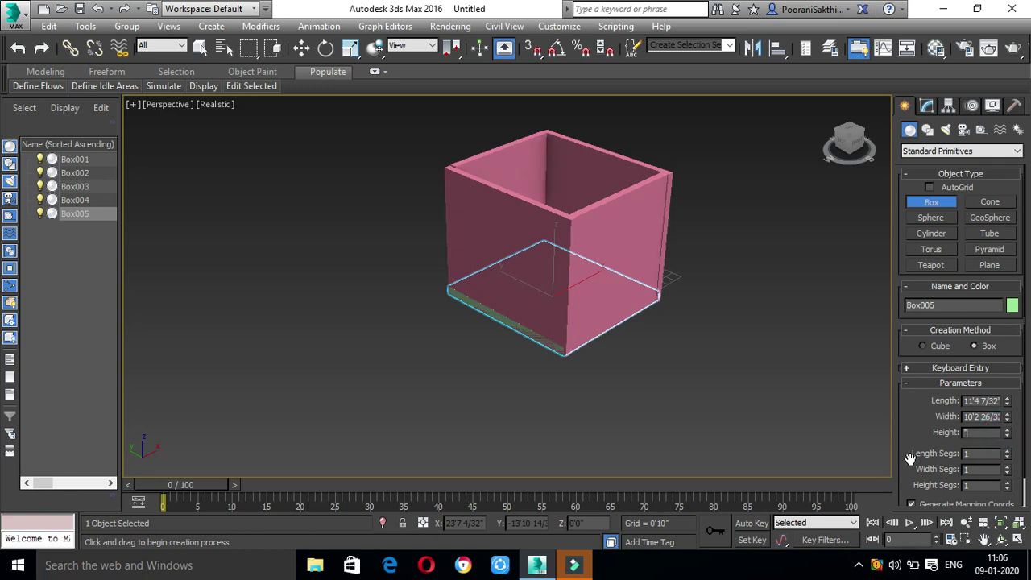
key(Return)
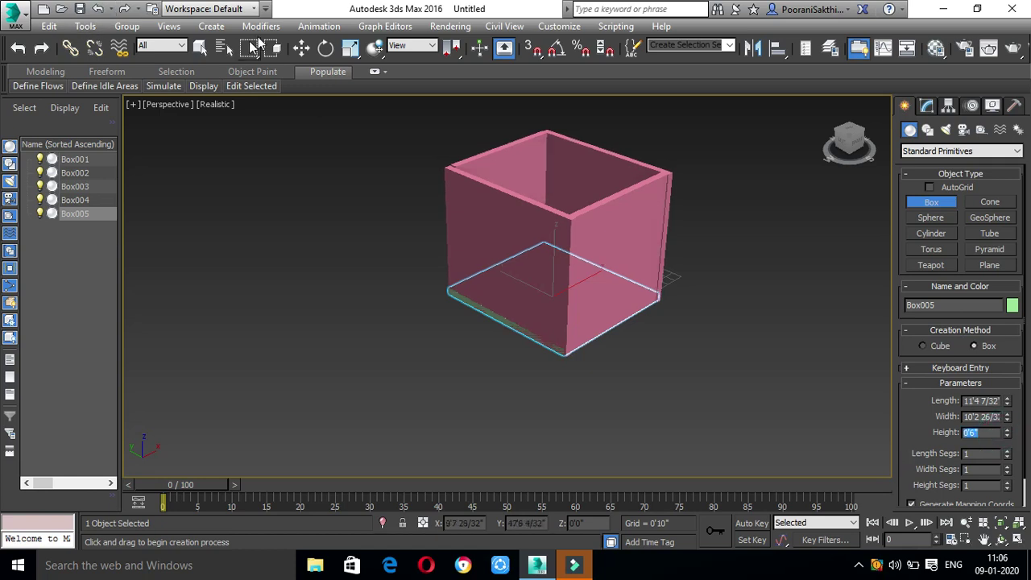
click(302, 49)
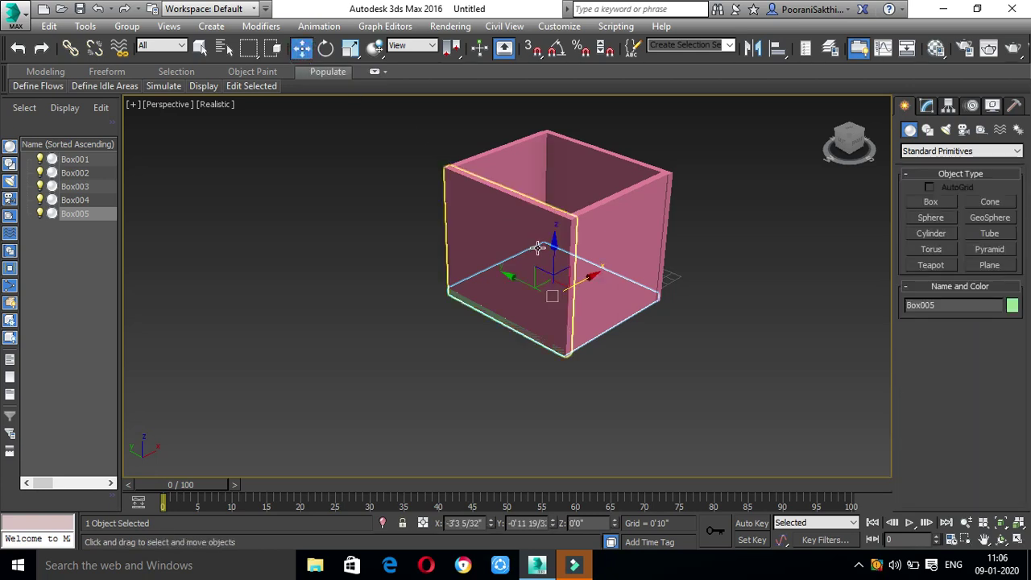
mouse_move(554, 265)
mouse_down()
mouse_move(564, 170)
mouse_move(590, 150)
mouse_up()
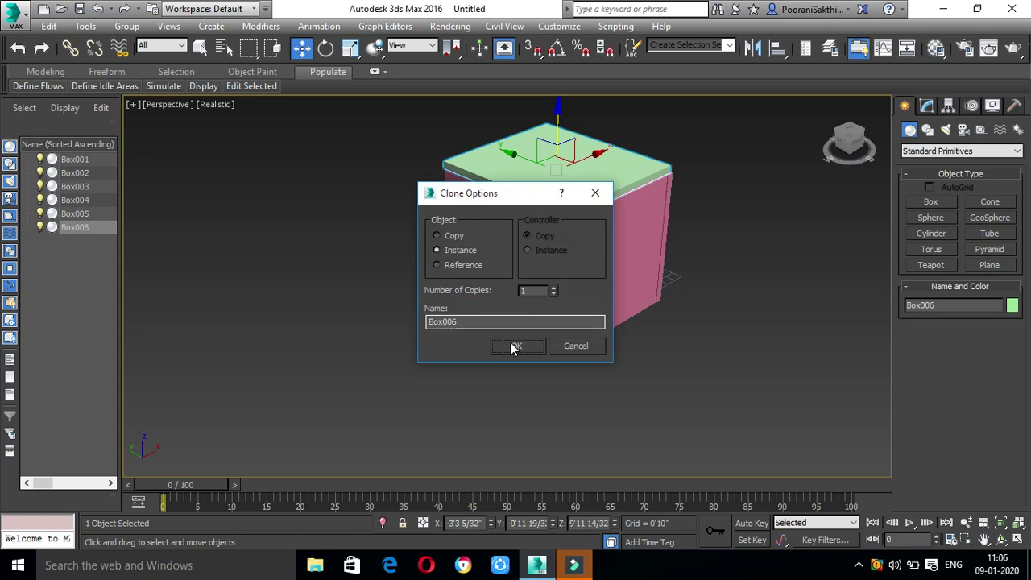
click(513, 343)
- Open the Material Editor and change the diffuse colour of the green V-Ray Material #20 to pure white
click(935, 49)
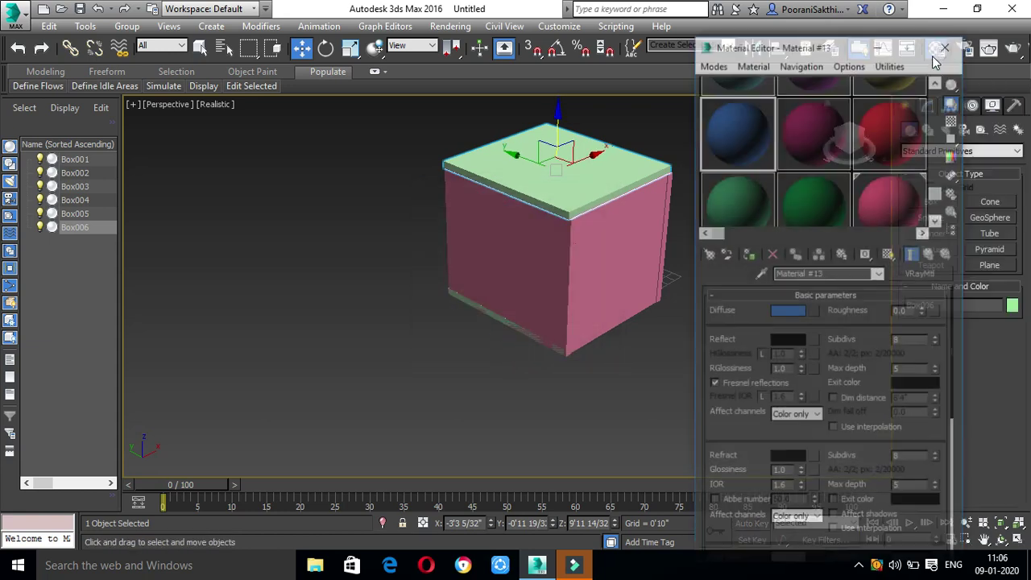
click(842, 194)
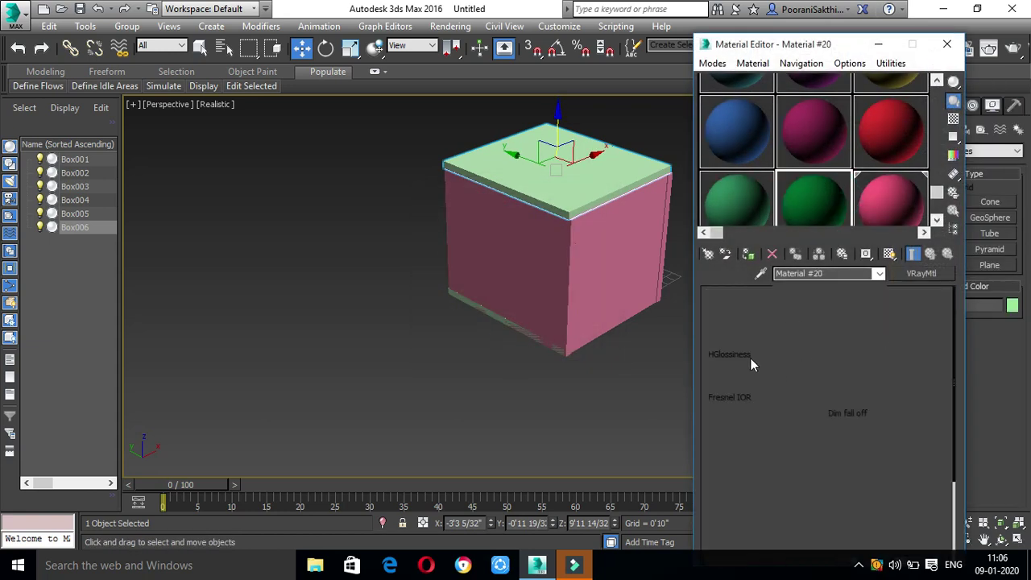
click(786, 312)
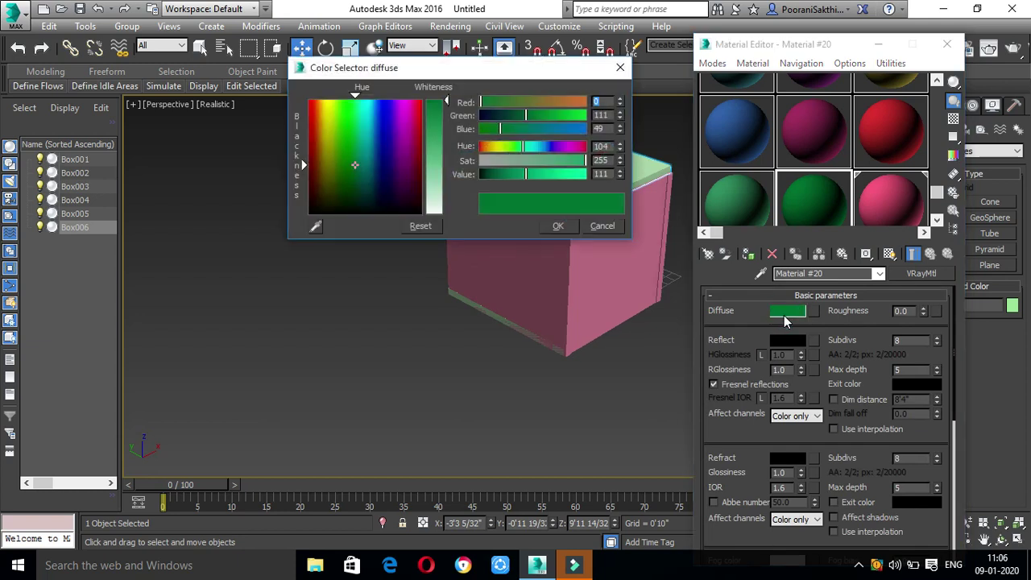
drag(449, 100, 448, 214)
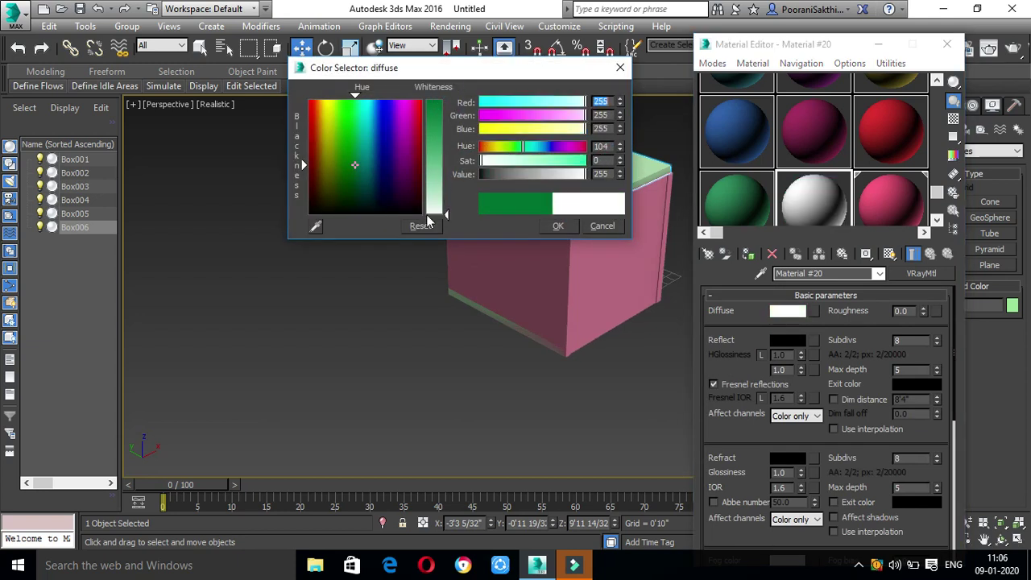
click(558, 226)
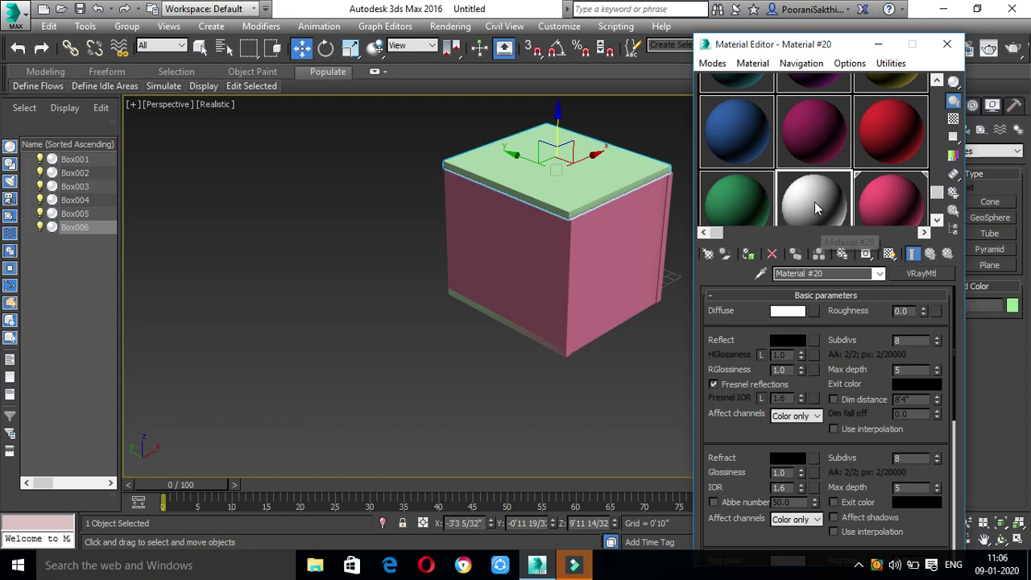
click(814, 310)
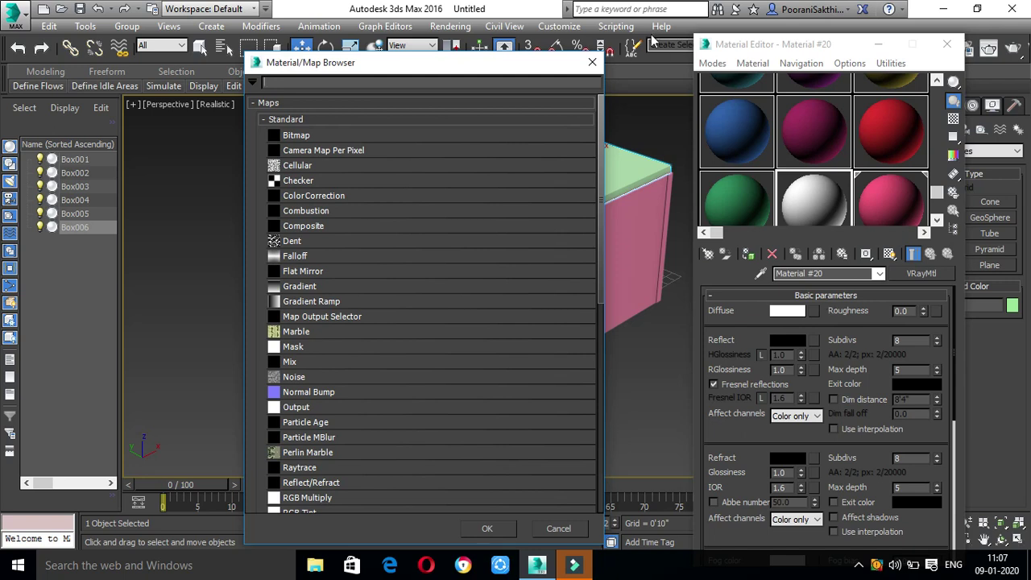
click(592, 62)
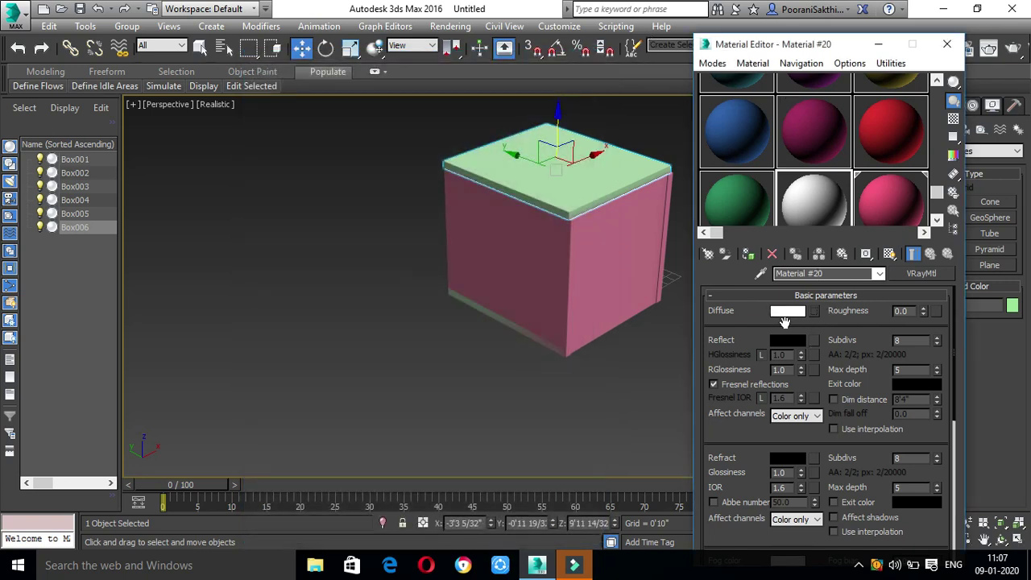
click(789, 312)
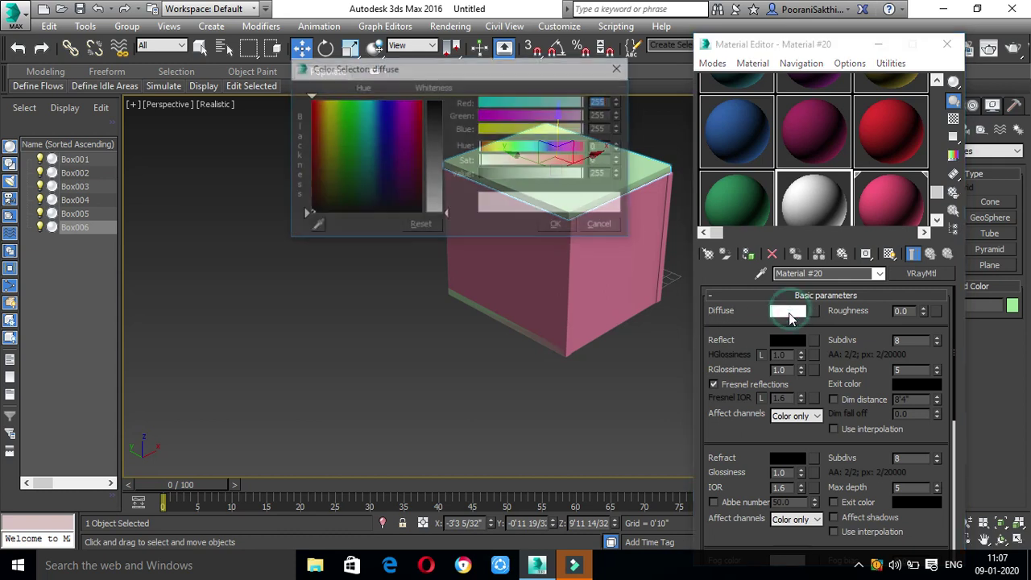
click(559, 226)
- Apply the white V-Ray Material #20 to the ceiling and floor boxes, check the floor edge up close, and close the Material Editor
drag(814, 200, 433, 144)
drag(820, 216, 389, 308)
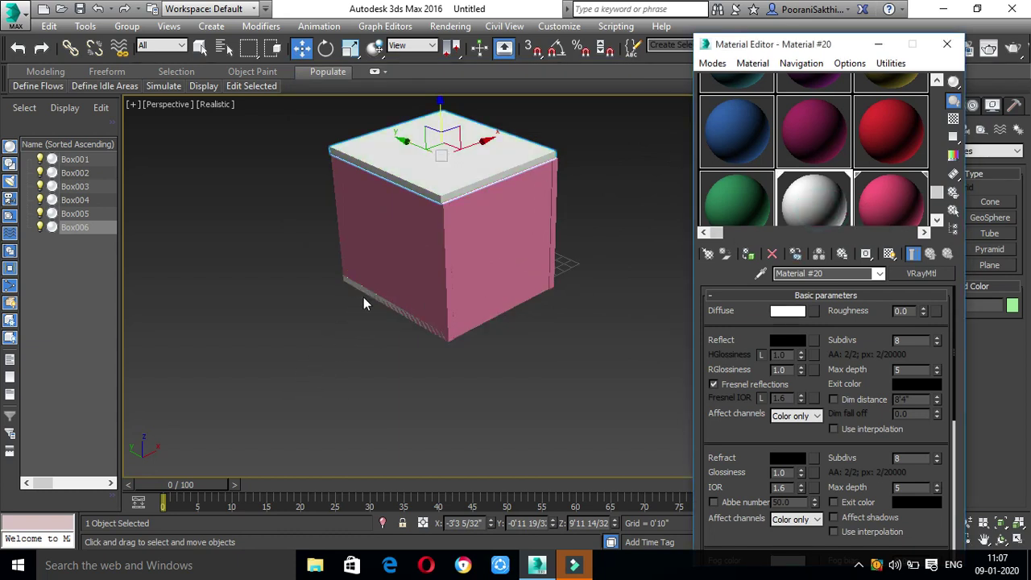
scroll(372, 301, up, 5)
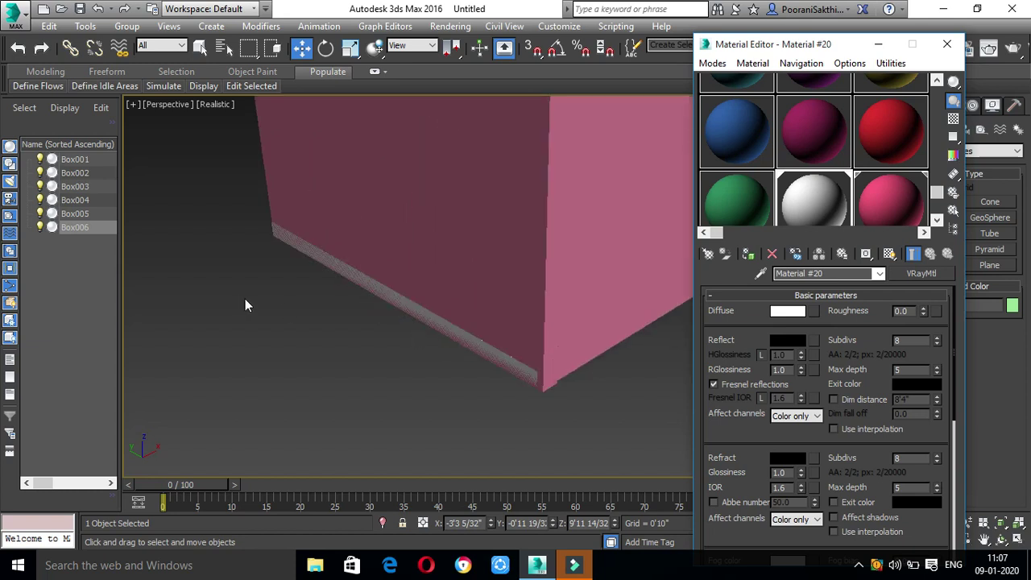
scroll(424, 343, down, 5)
click(425, 336)
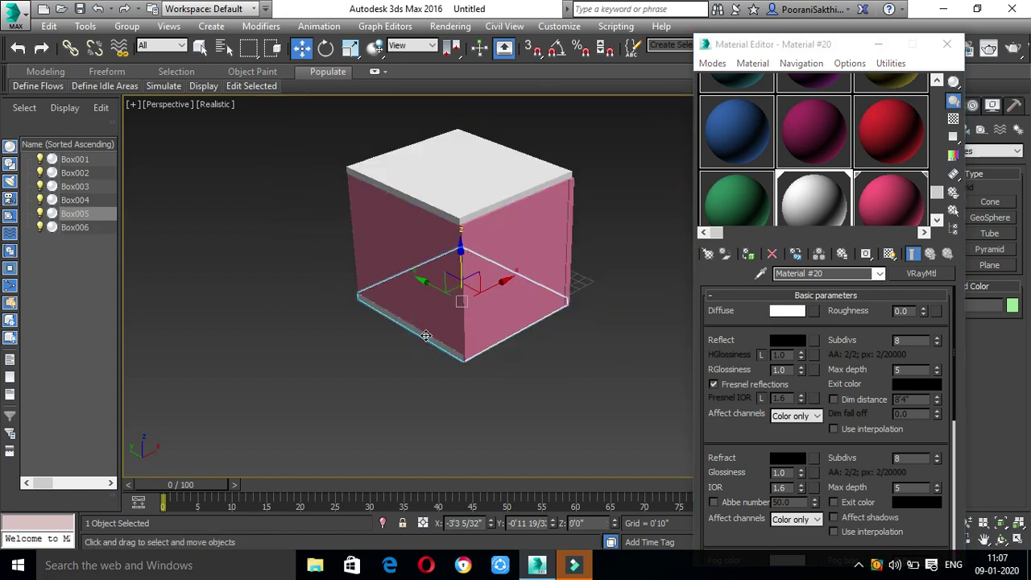
click(748, 255)
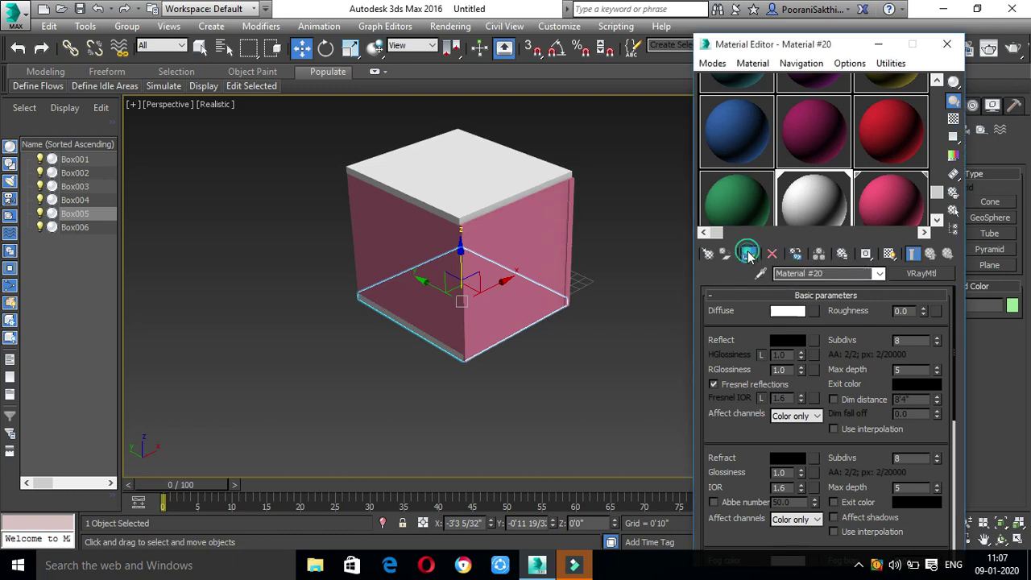
click(489, 375)
scroll(475, 367, up, 5)
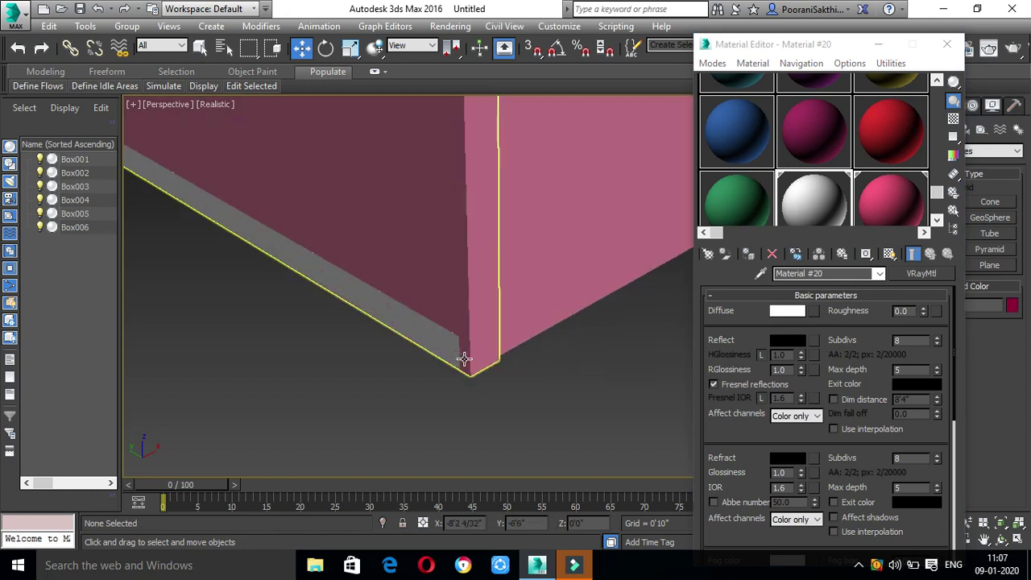
scroll(544, 385, down, 5)
middle_drag(536, 376, 465, 396)
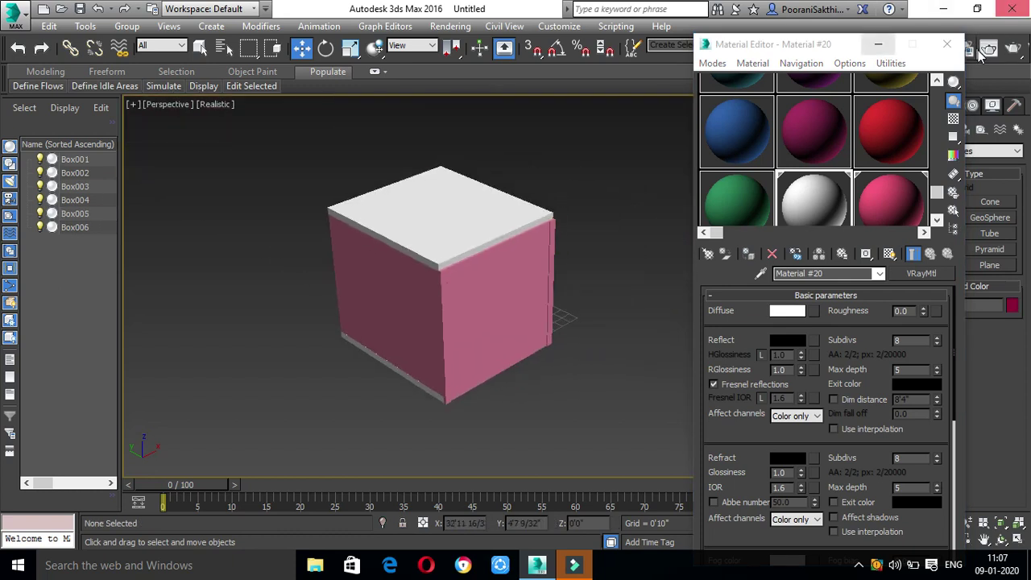
click(946, 43)
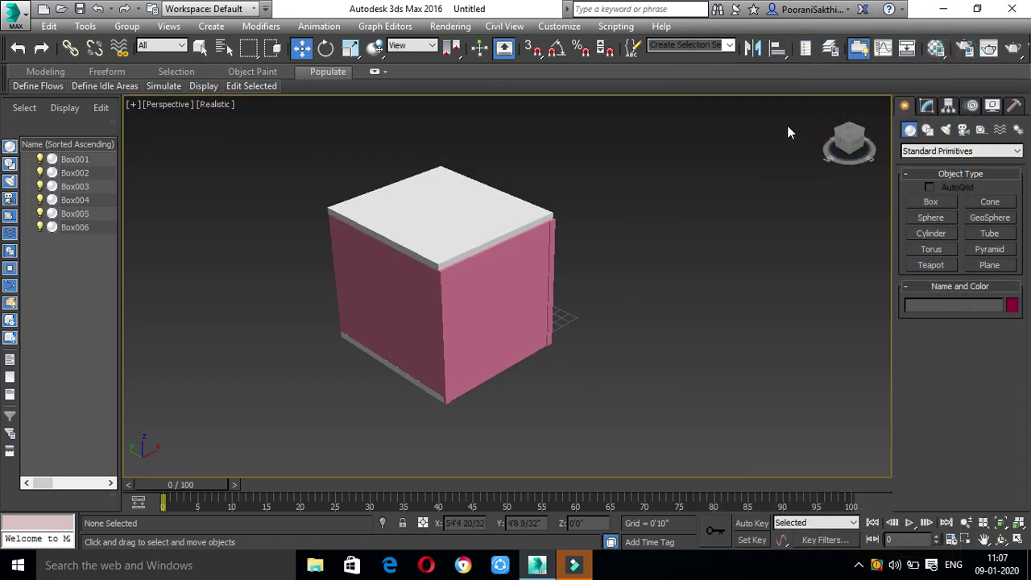
- Display the room in the Top view as a wireframe and bring up the V-Ray light types for creation
key(t)
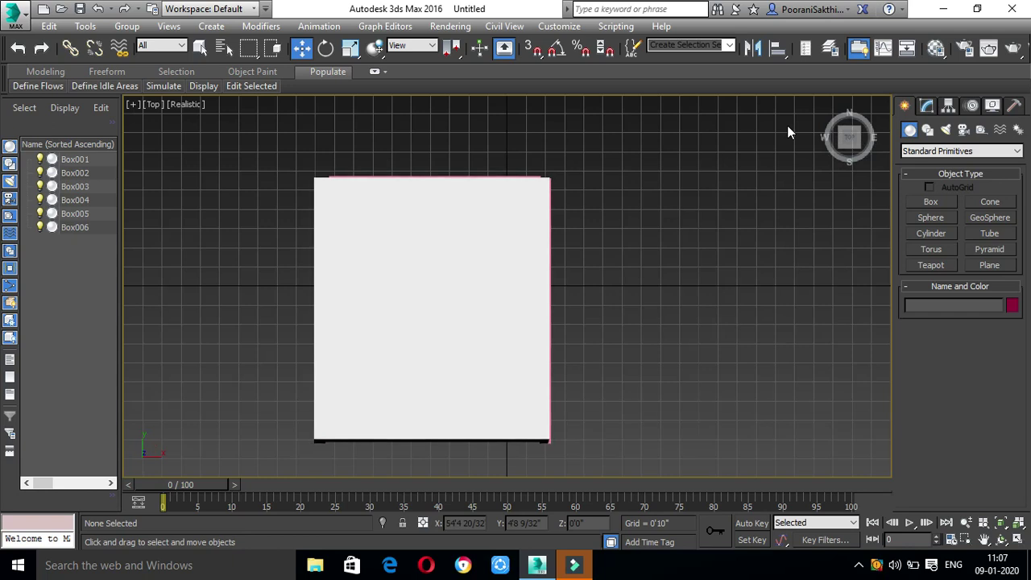
scroll(606, 217, down, 2)
middle_drag(606, 217, 609, 199)
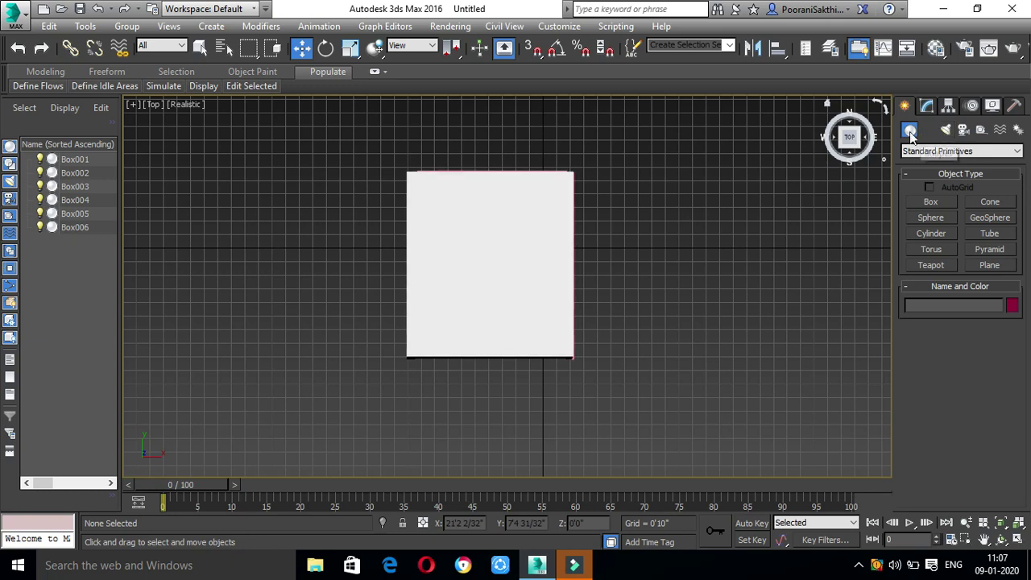
click(948, 131)
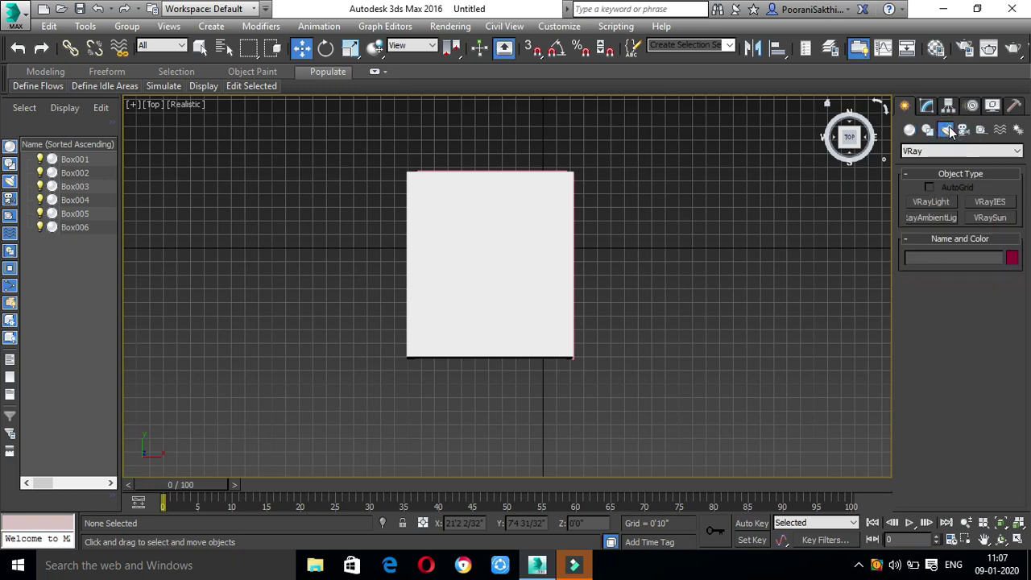
click(196, 105)
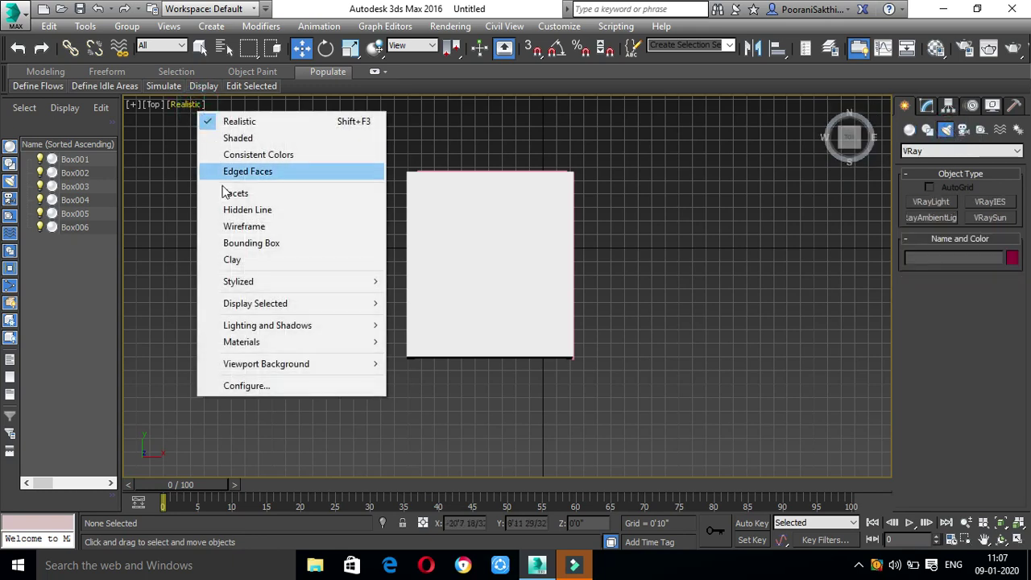
click(229, 227)
scroll(571, 214, up, 3)
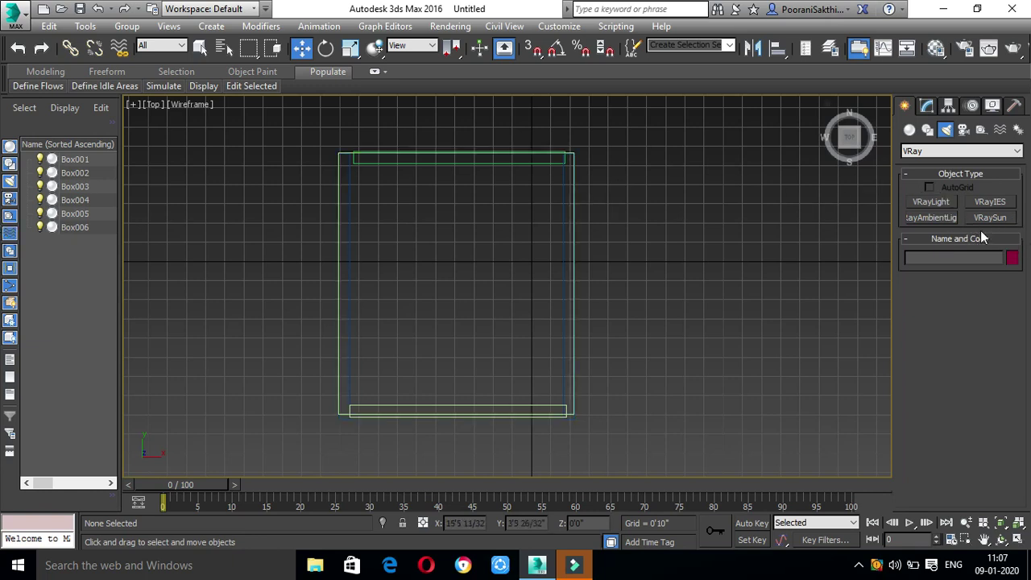
- Place a VRayLight inside the room's northwest corner and change its type to Disc, with a radius of about 6.5"
click(939, 201)
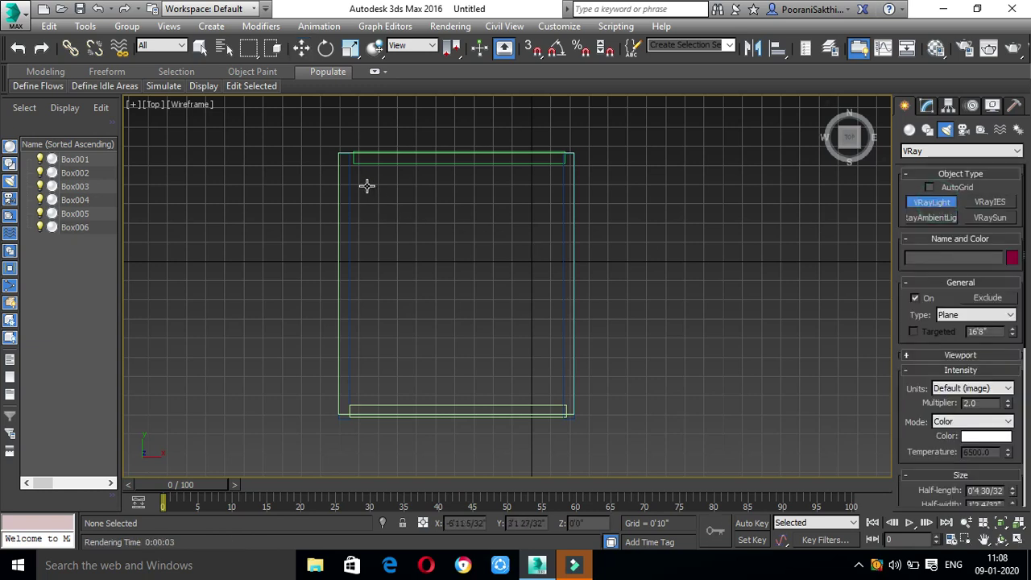
drag(359, 182, 385, 217)
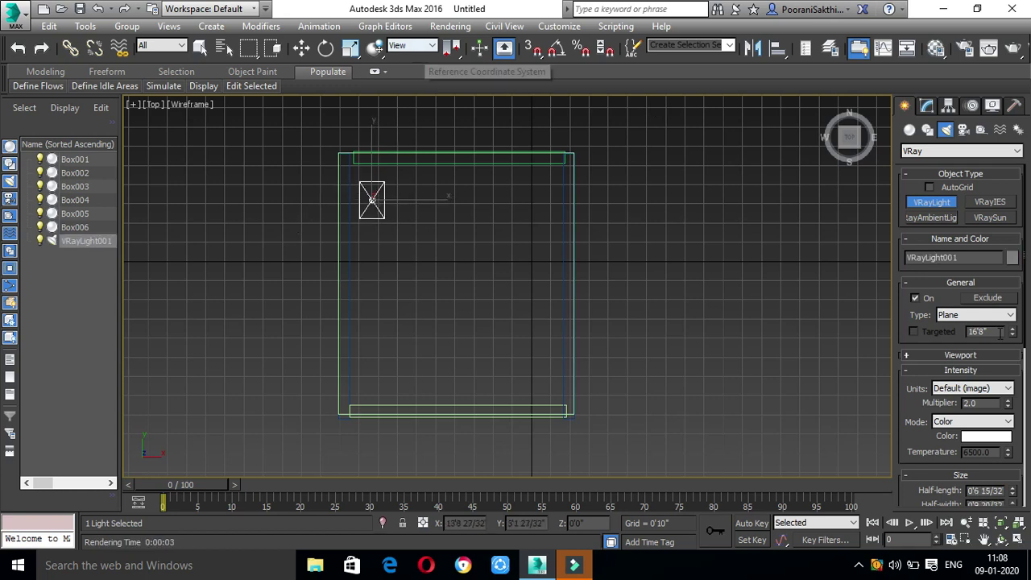
click(947, 317)
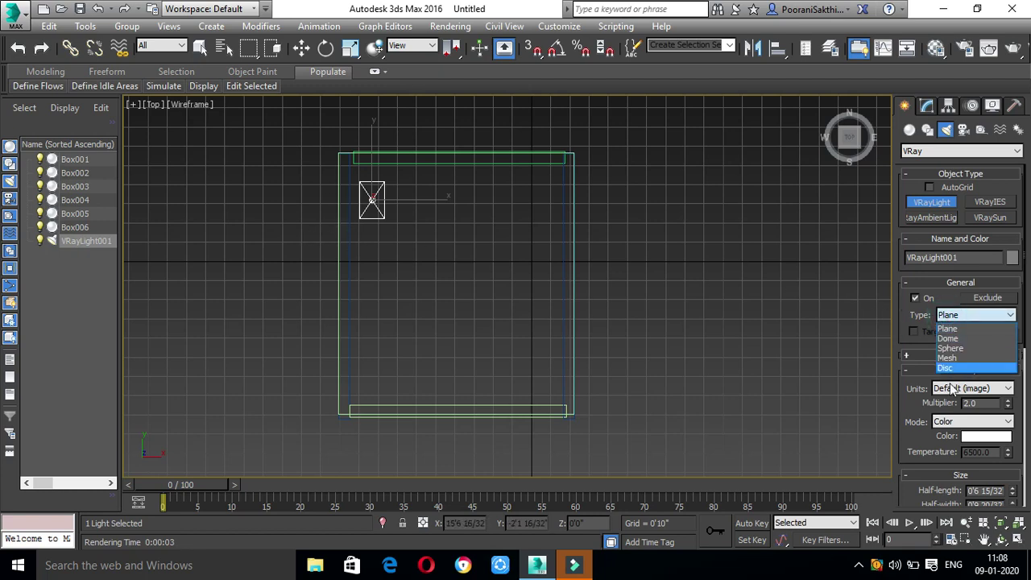
click(951, 358)
click(958, 318)
click(950, 368)
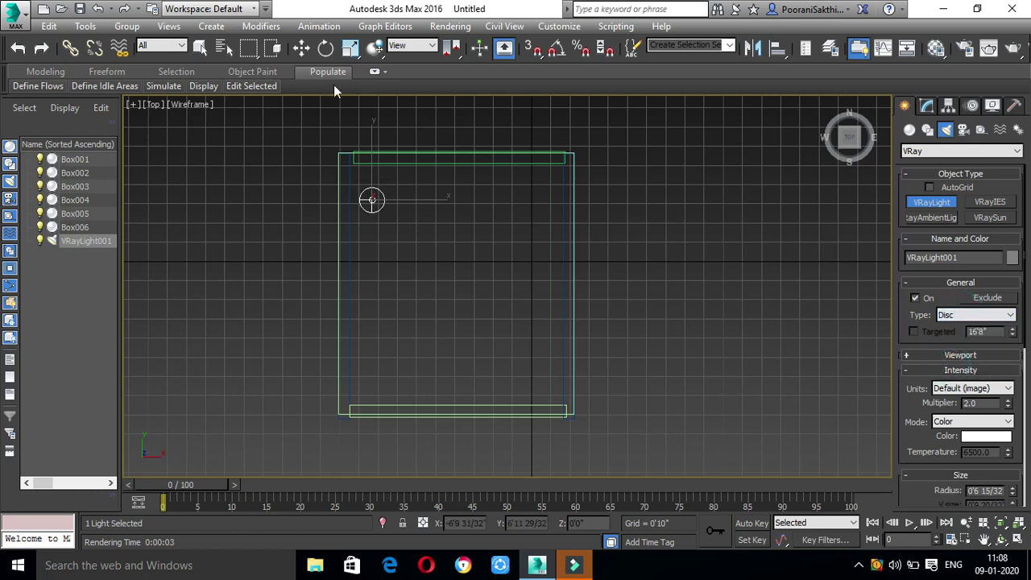
- Set the intensity multiplier of the disc light to 1.0
click(301, 50)
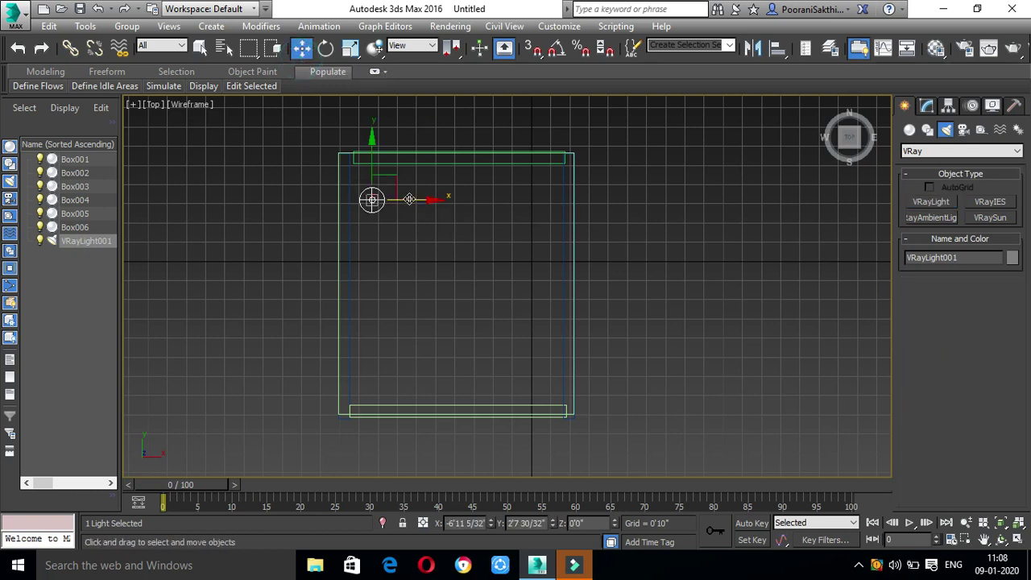
click(926, 108)
drag(984, 422, 933, 422)
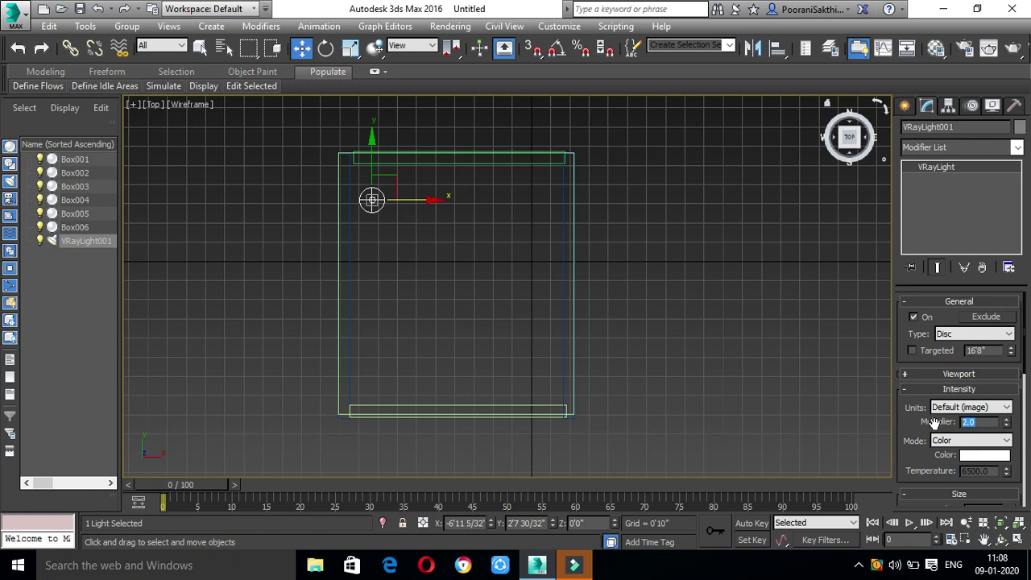
text(1)
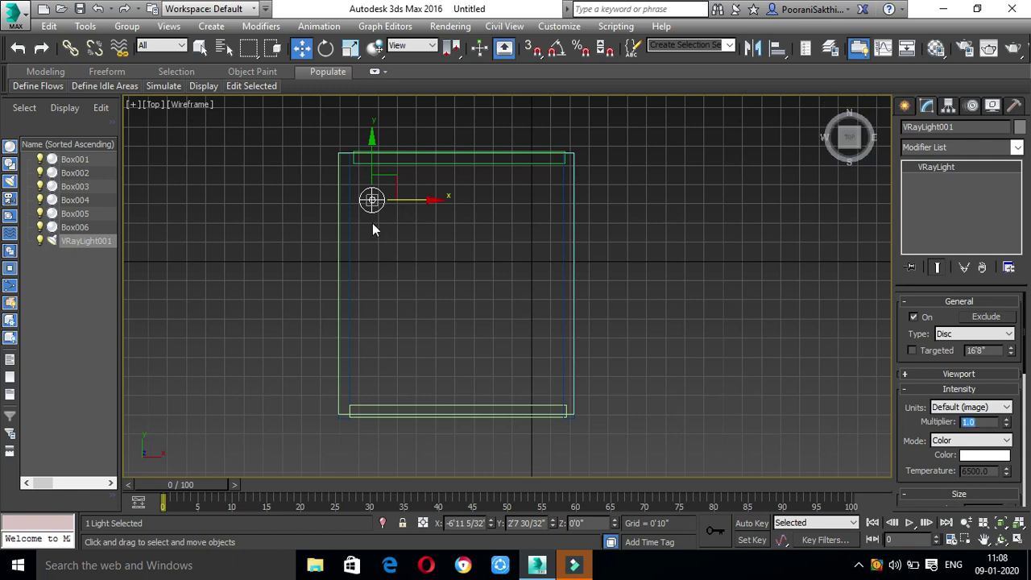
- Clone the disc light eastward as two instances to form an evenly spaced row of three along the north wall
drag(384, 202, 482, 213)
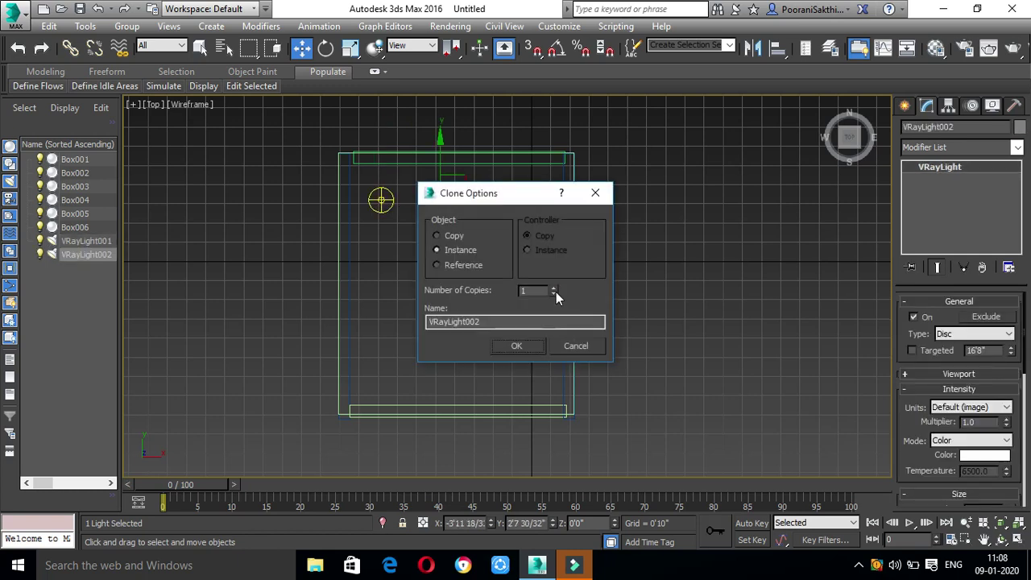
click(553, 288)
click(516, 345)
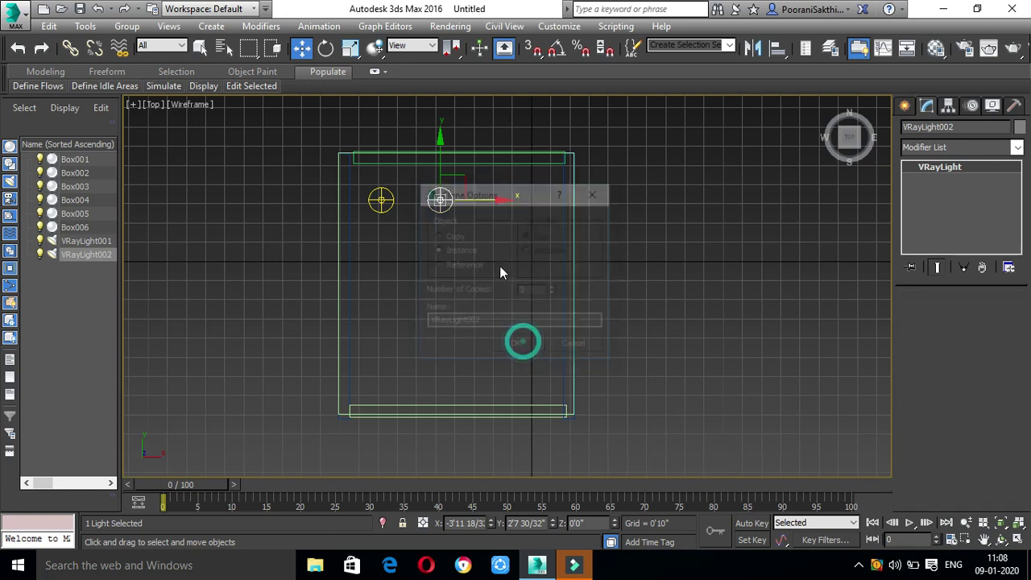
- Clone the row of three disc lights southward as three instances, forming an evenly spaced grid of four rows
click(381, 200)
key(ctrl+q)
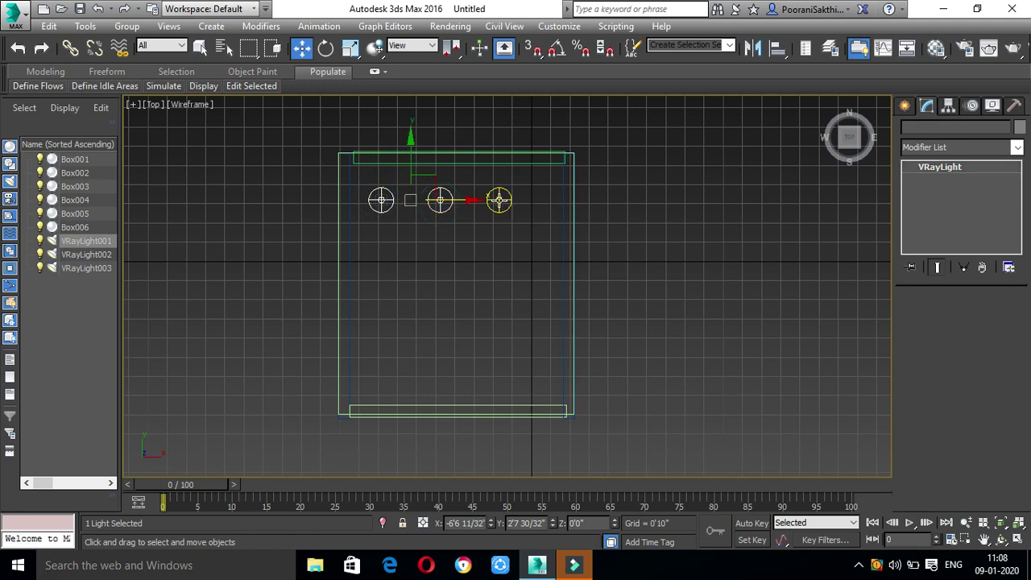
mouse_move(441, 167)
mouse_down()
mouse_move(444, 240)
mouse_move(449, 228)
mouse_up()
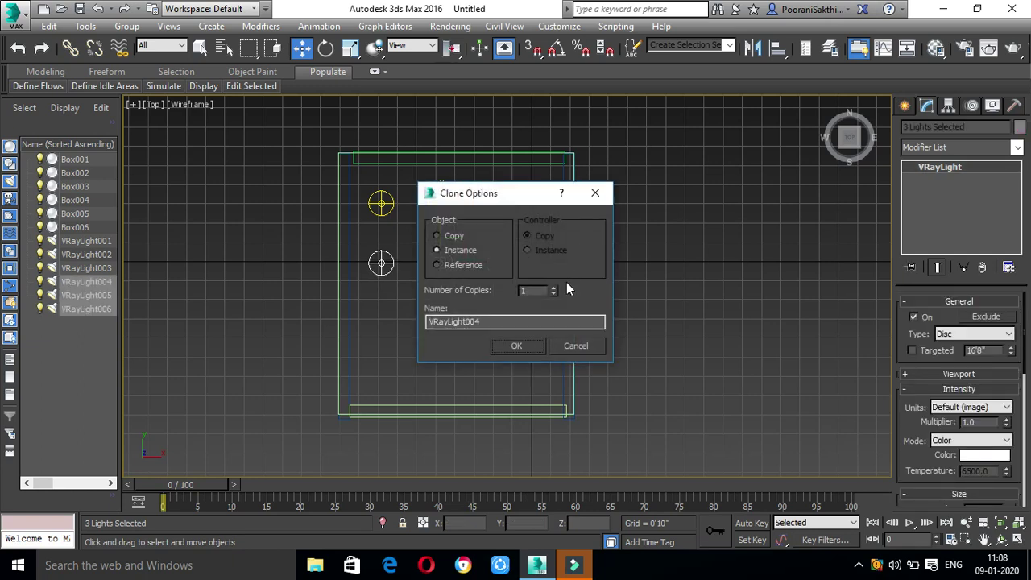
click(553, 288)
click(553, 287)
click(533, 341)
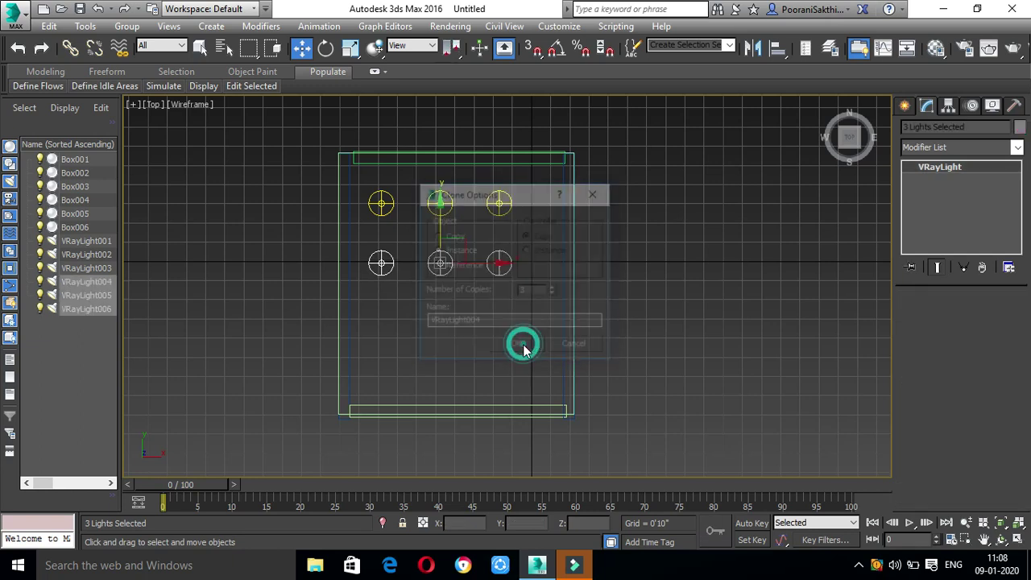
click(641, 312)
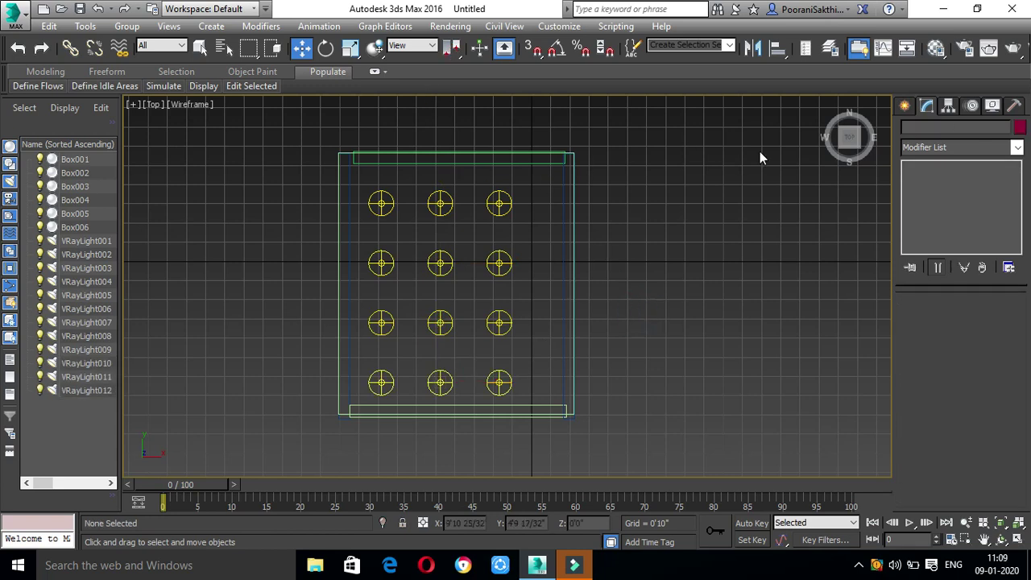
- In the Left view, select all the disc lights with Select Similar and raise them to just below the ceiling slab
key(l)
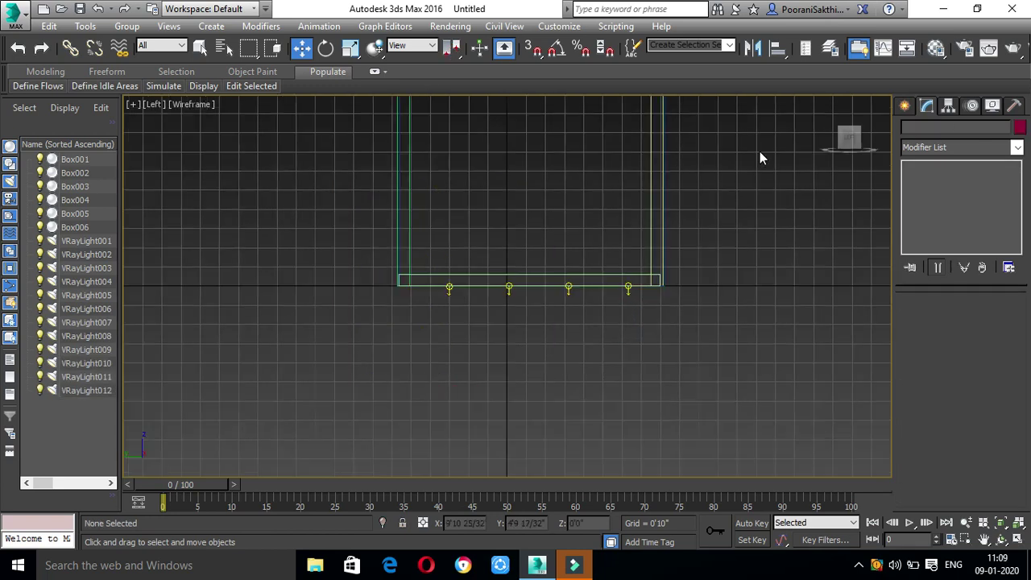
scroll(555, 269, up, 4)
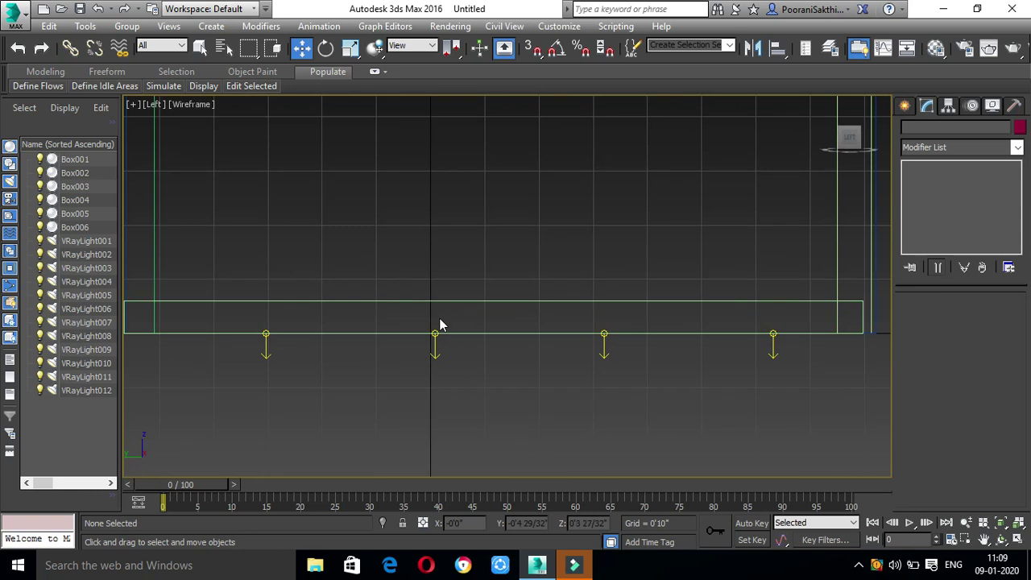
click(265, 350)
right_click(266, 335)
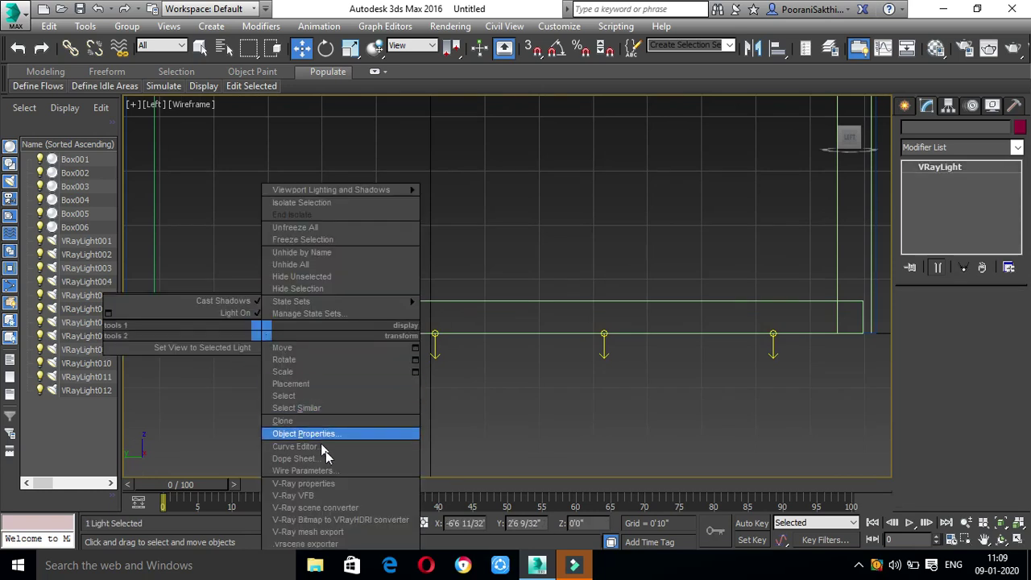
click(322, 408)
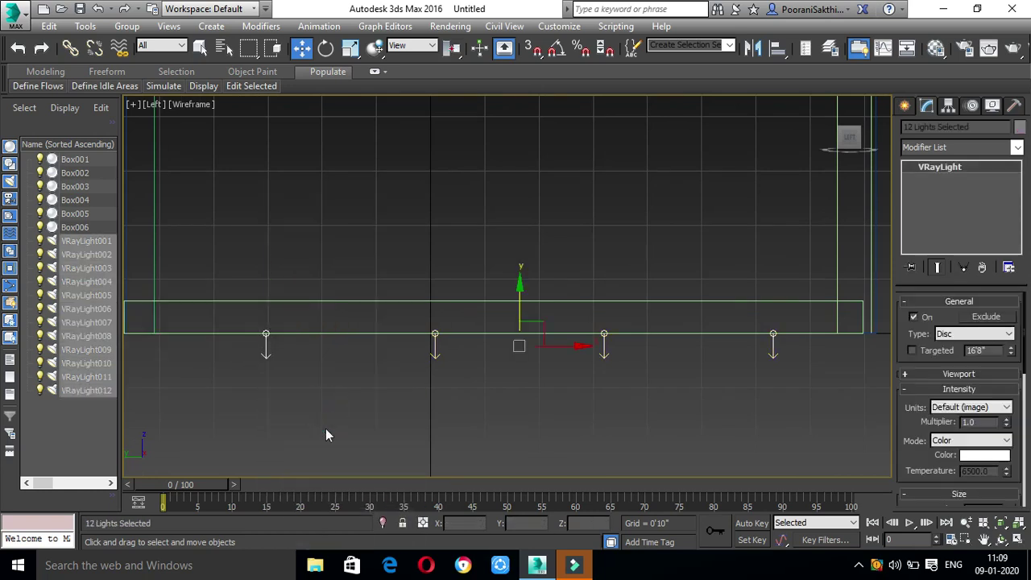
click(291, 378)
click(264, 351)
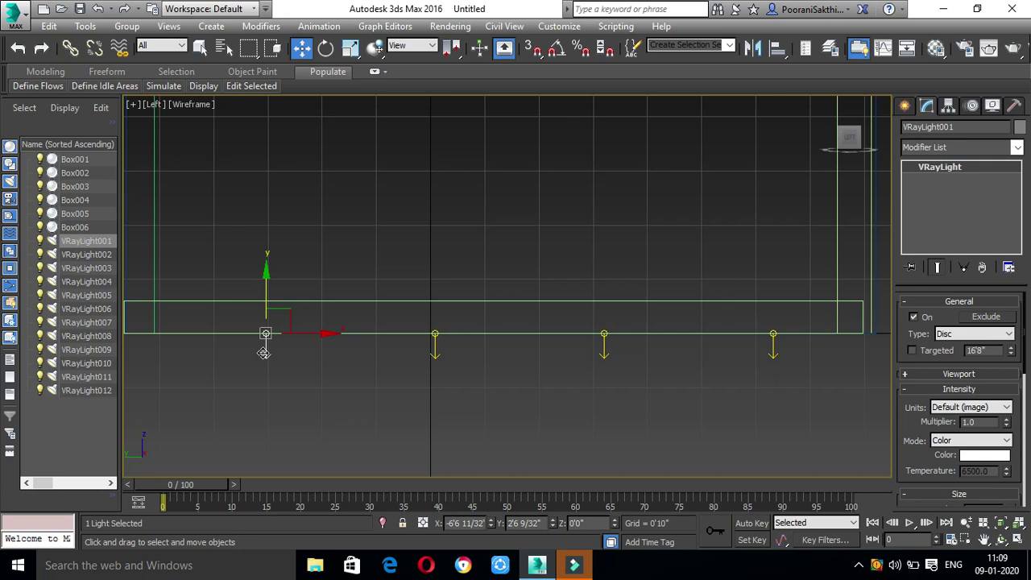
right_click(264, 342)
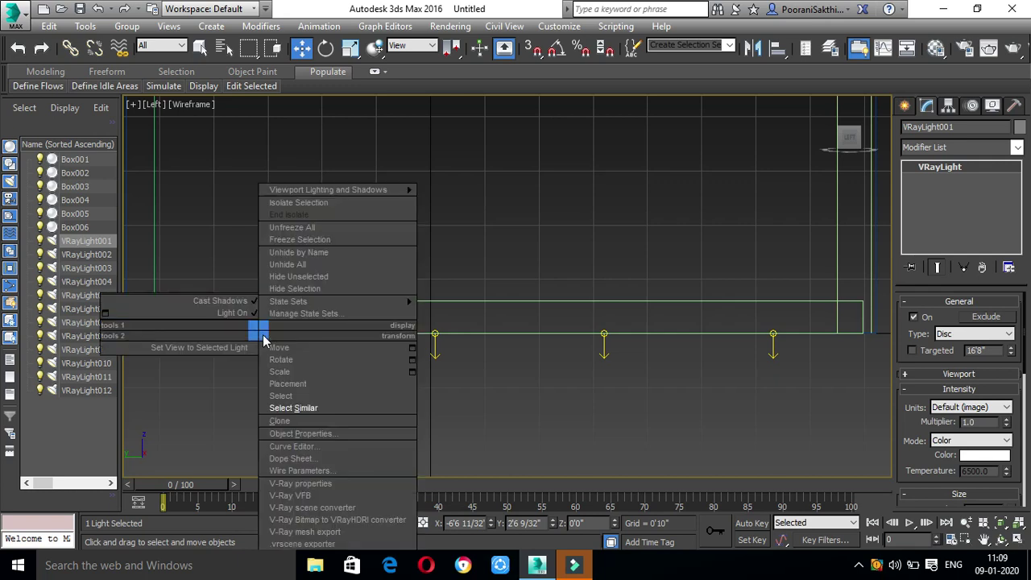
click(298, 409)
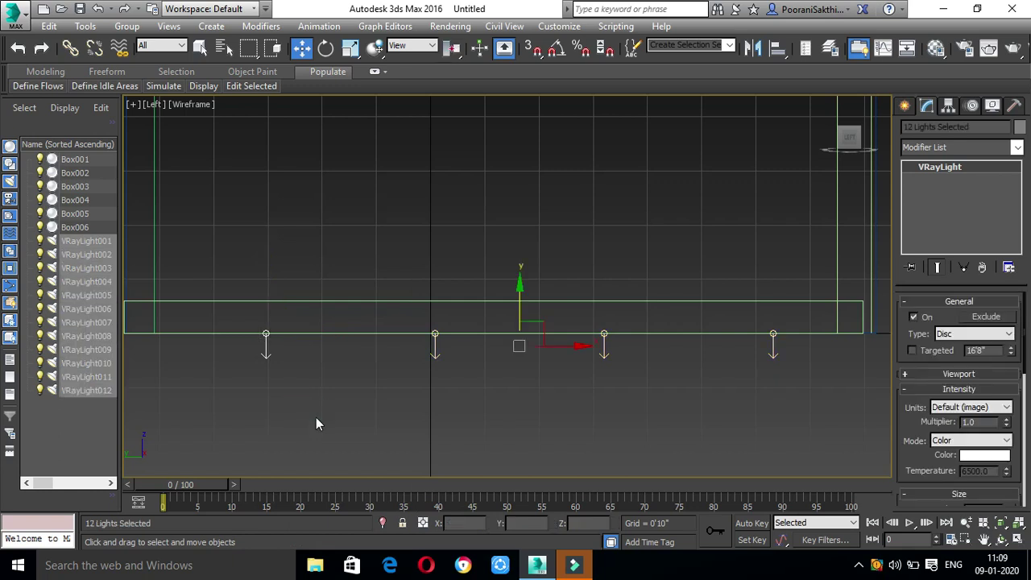
scroll(318, 413, down, 6)
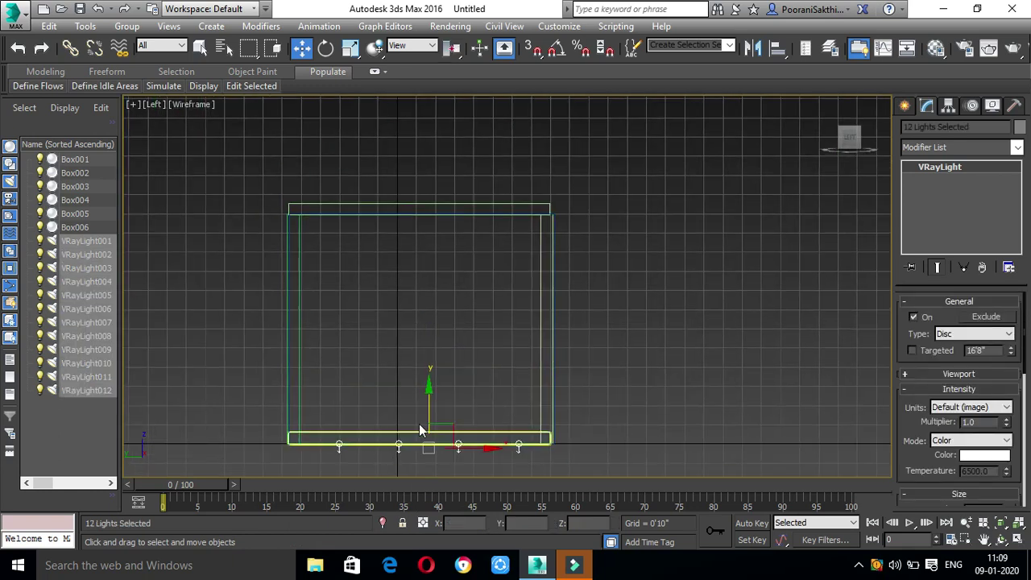
drag(428, 416, 420, 188)
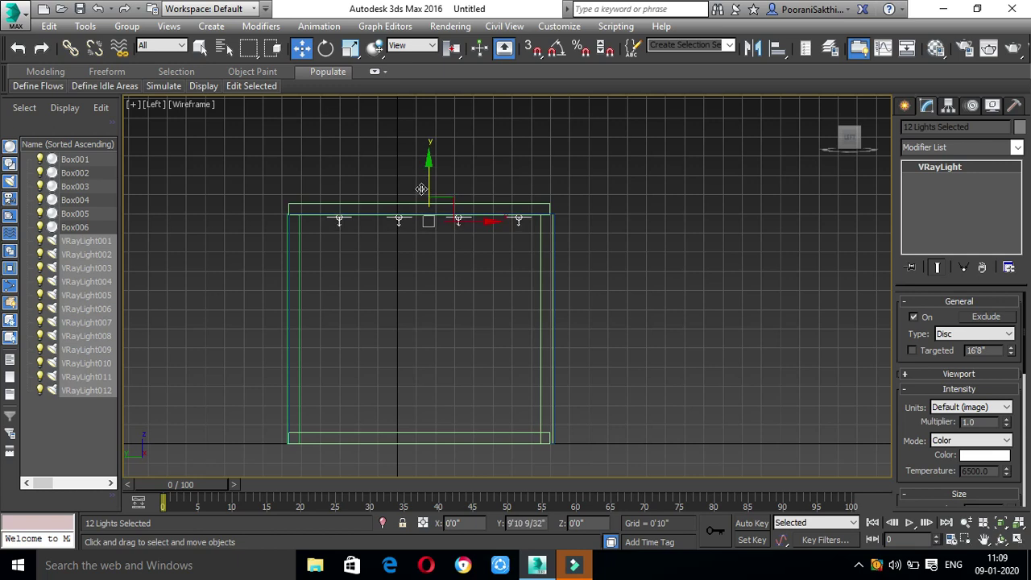
click(668, 254)
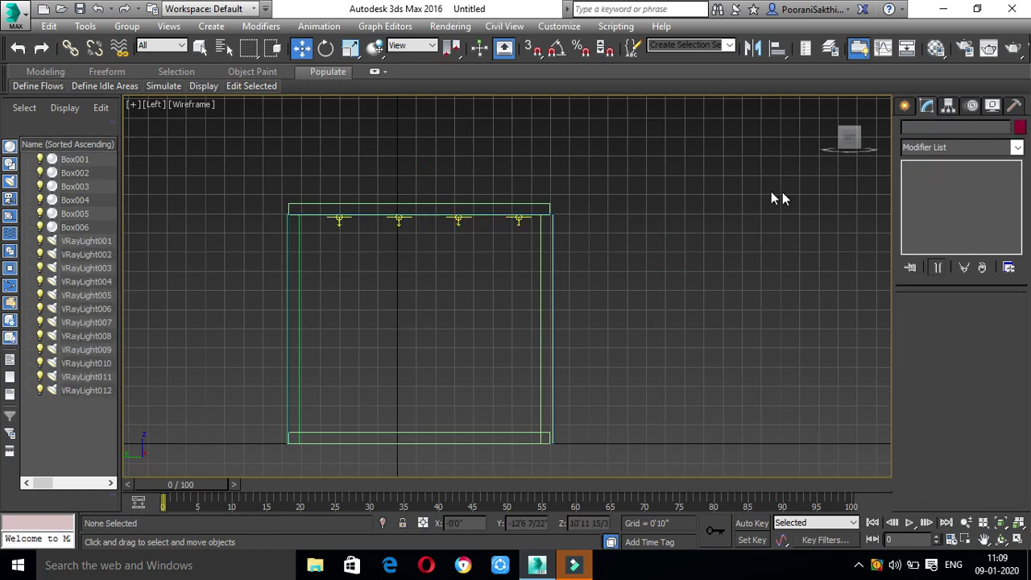
- Return to the Top view and bring up the Standard camera types for creation
key(t)
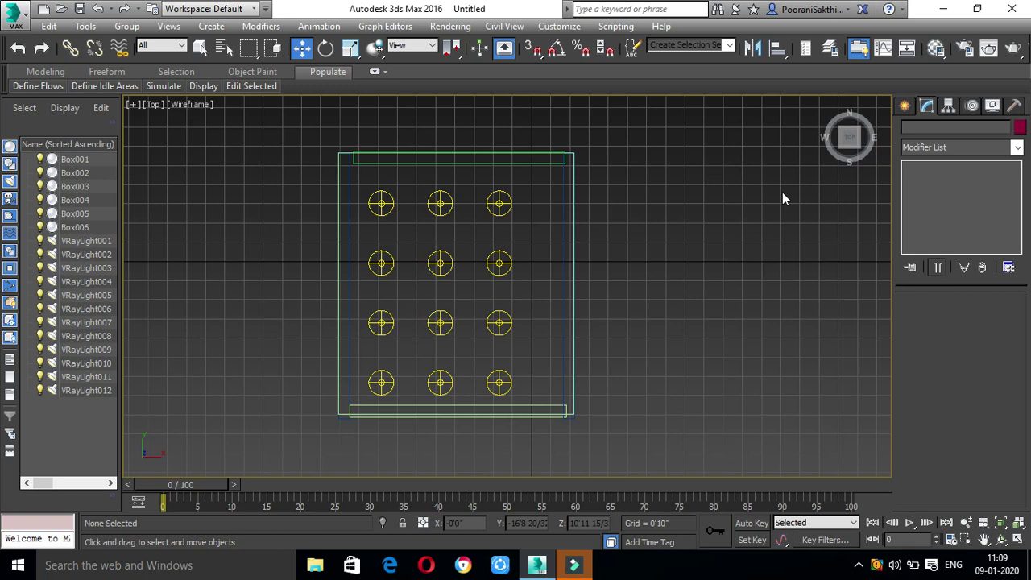
click(903, 108)
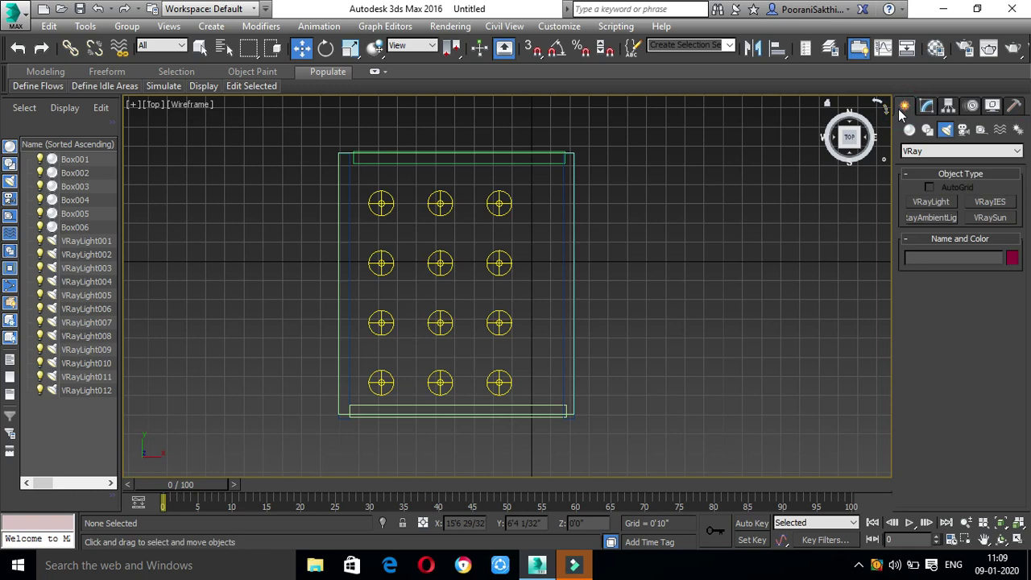
click(963, 130)
click(944, 154)
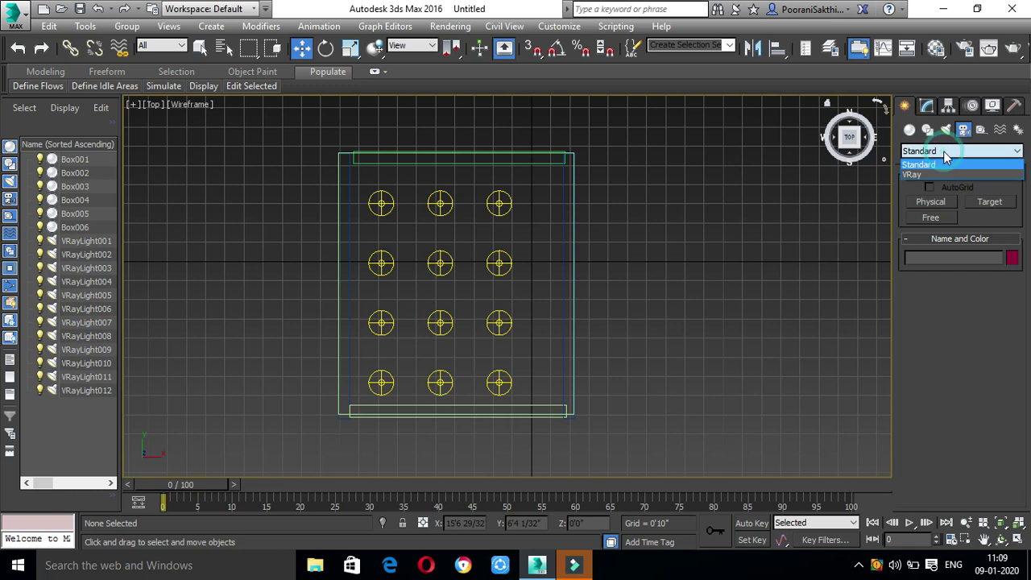
click(943, 154)
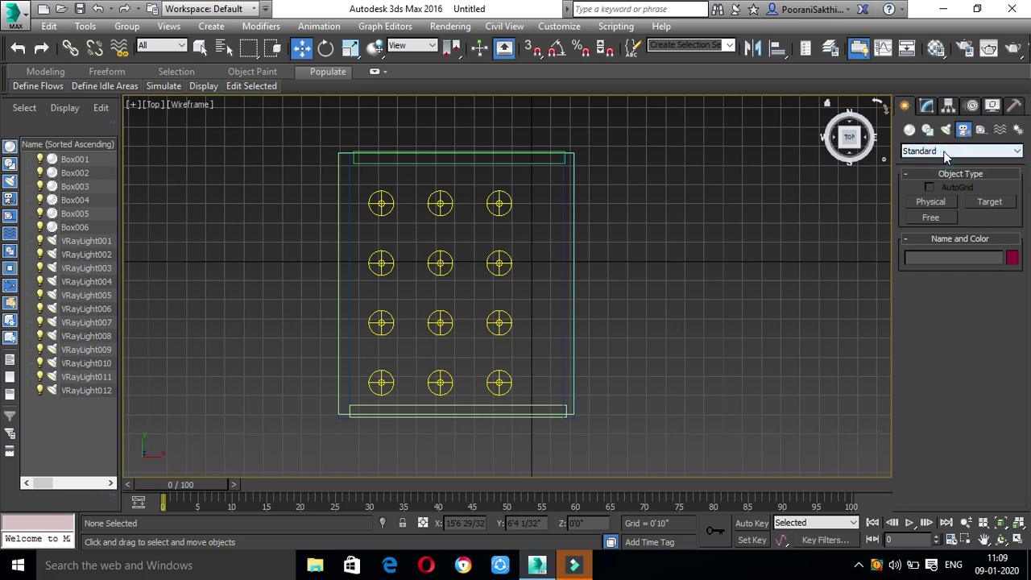
click(946, 157)
click(944, 155)
click(944, 155)
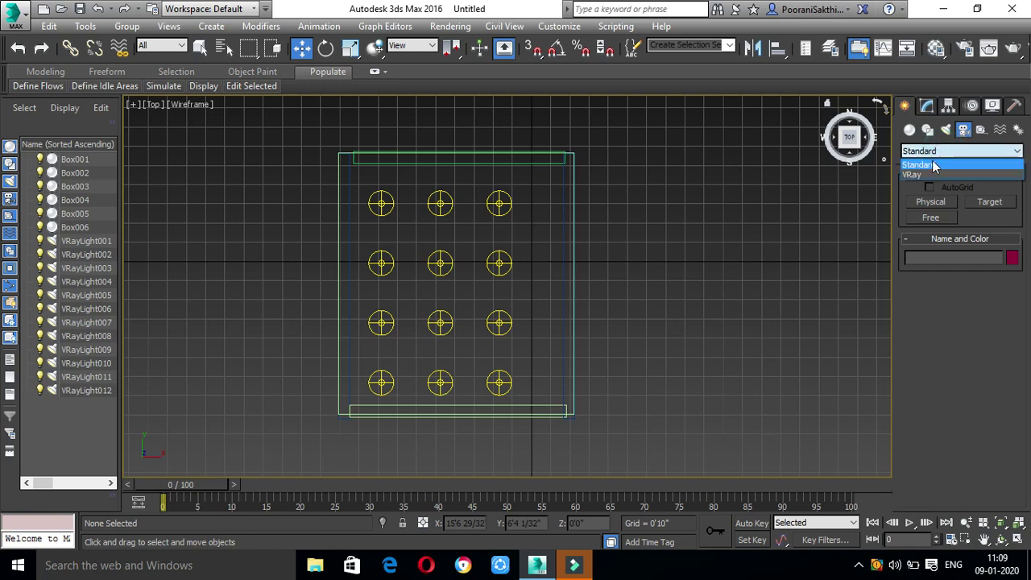
click(934, 164)
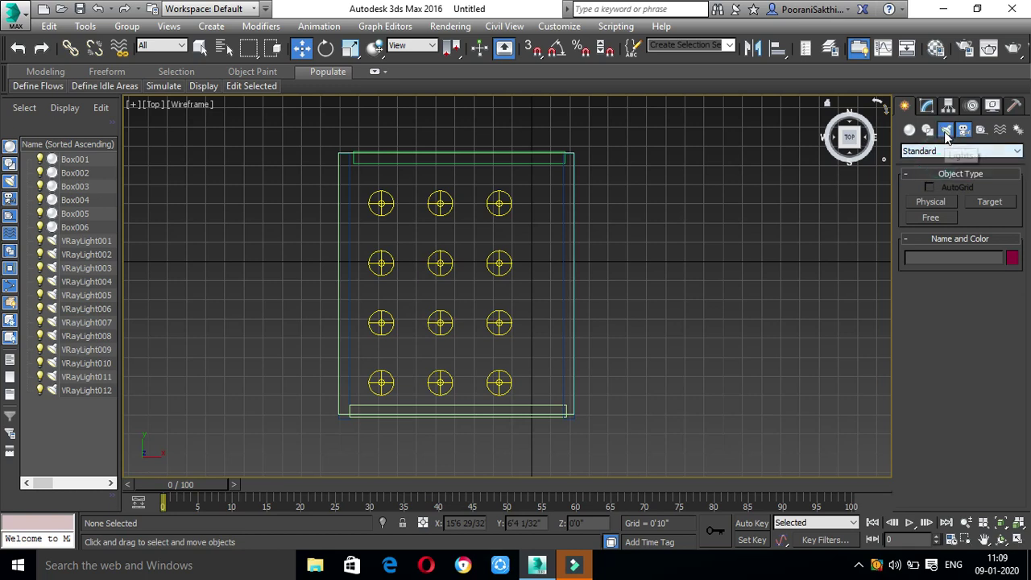
- Examine the V-Ray light types and the V-Ray camera types, and return to the Standard cameras
click(946, 132)
click(934, 151)
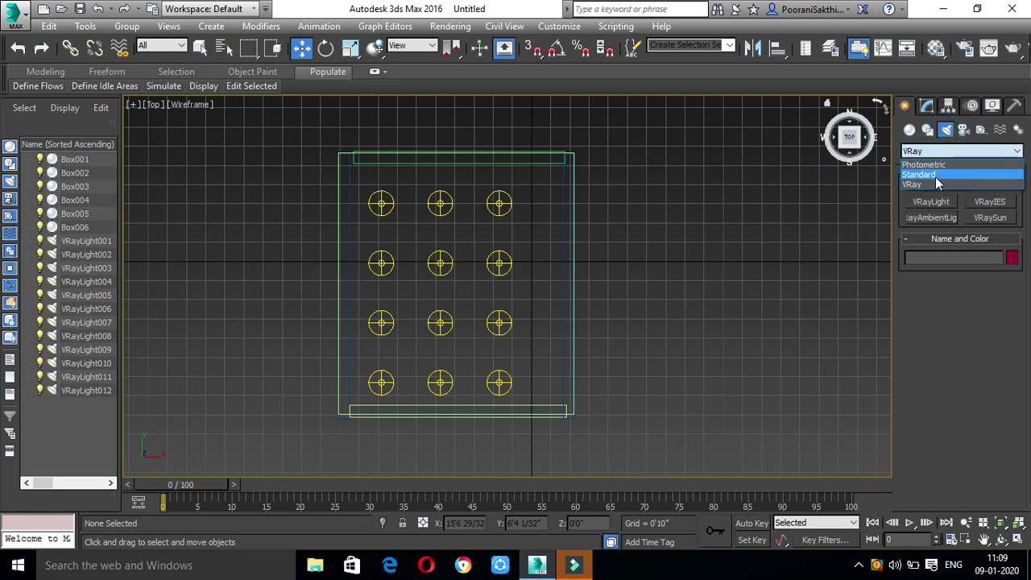
click(919, 184)
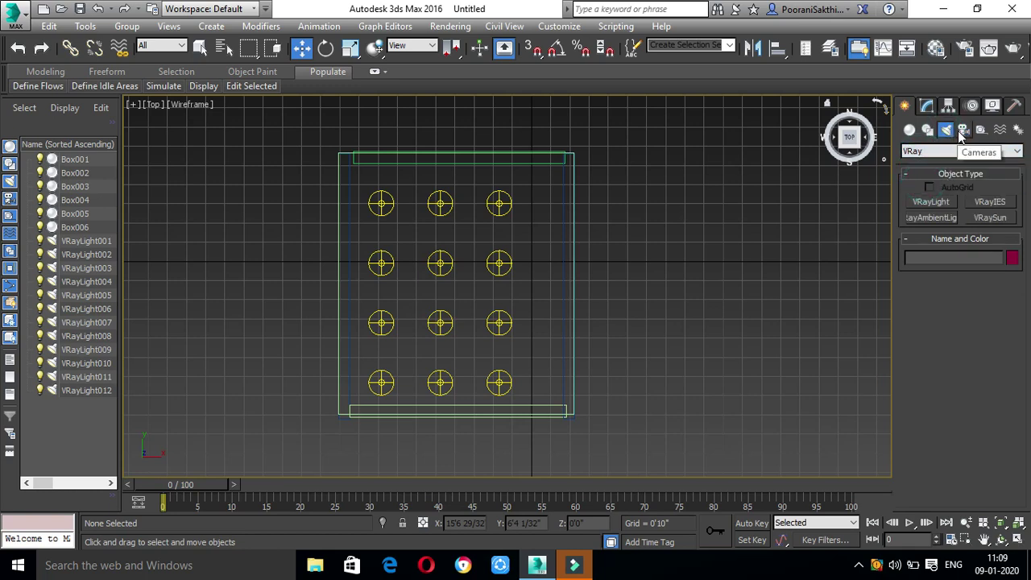
click(962, 130)
click(934, 152)
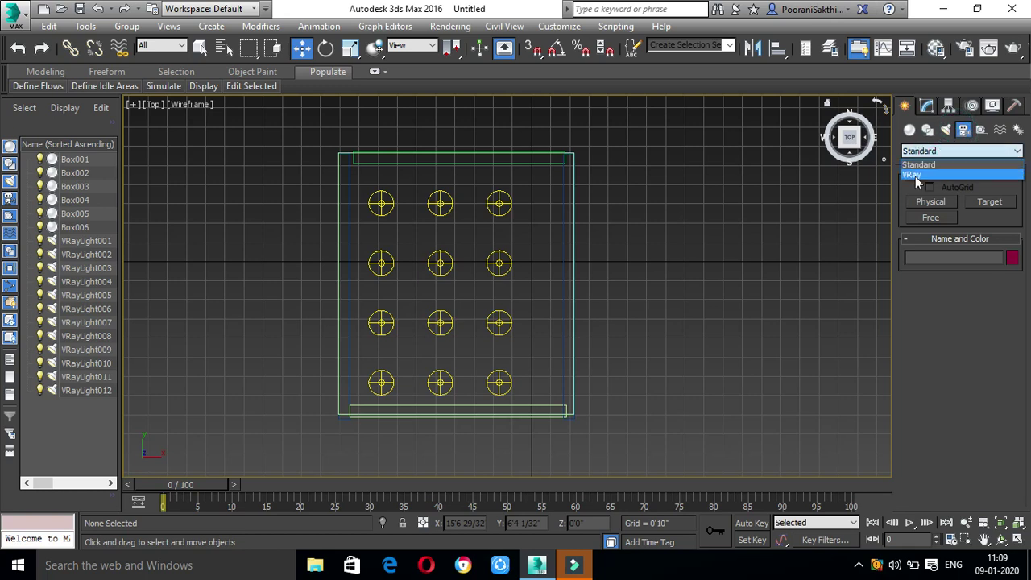
click(916, 174)
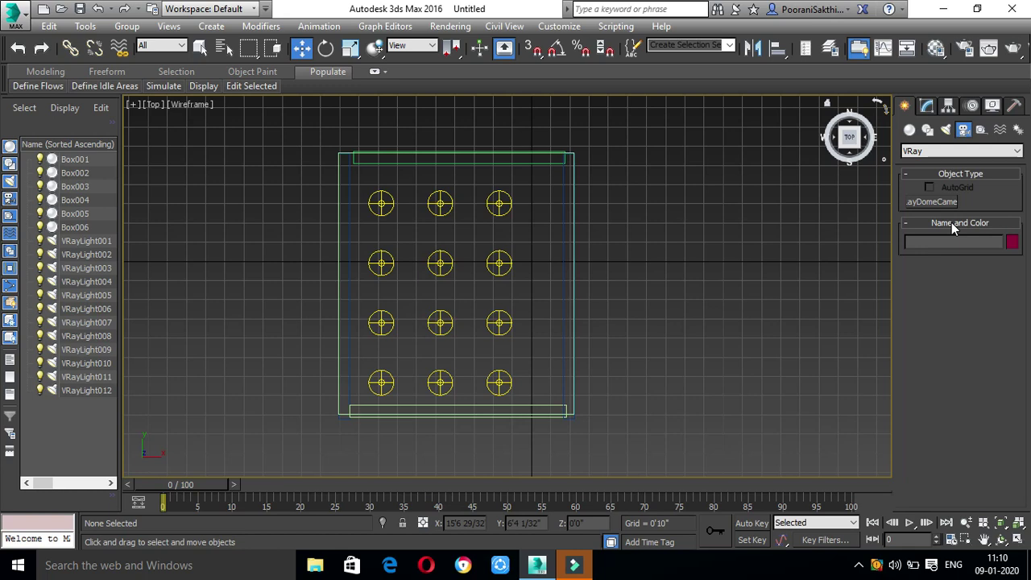
click(957, 152)
click(954, 161)
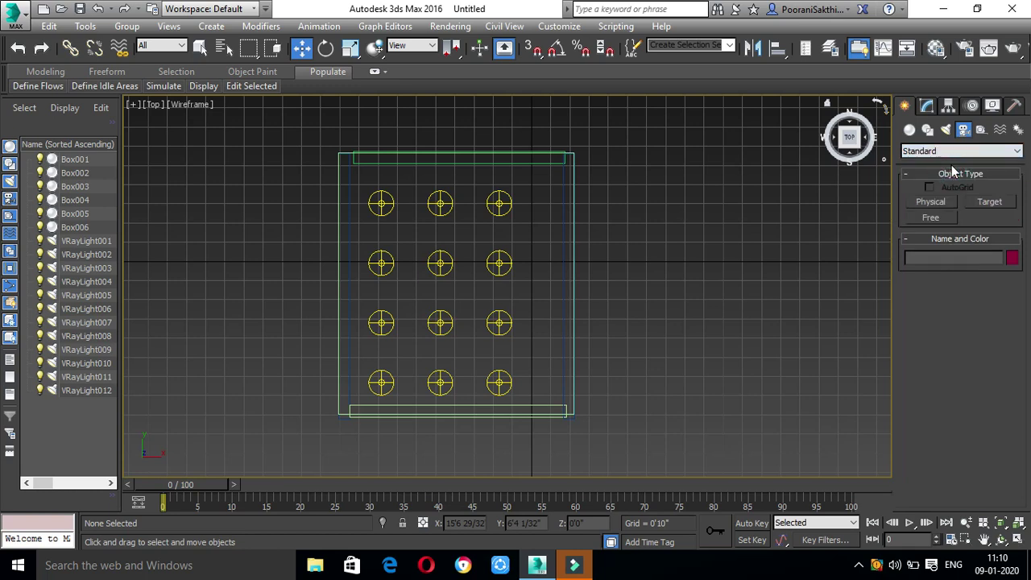
- Place a targeted Physical camera at the middle of the room's south wall, aimed north at the area between the first two light rows
click(931, 203)
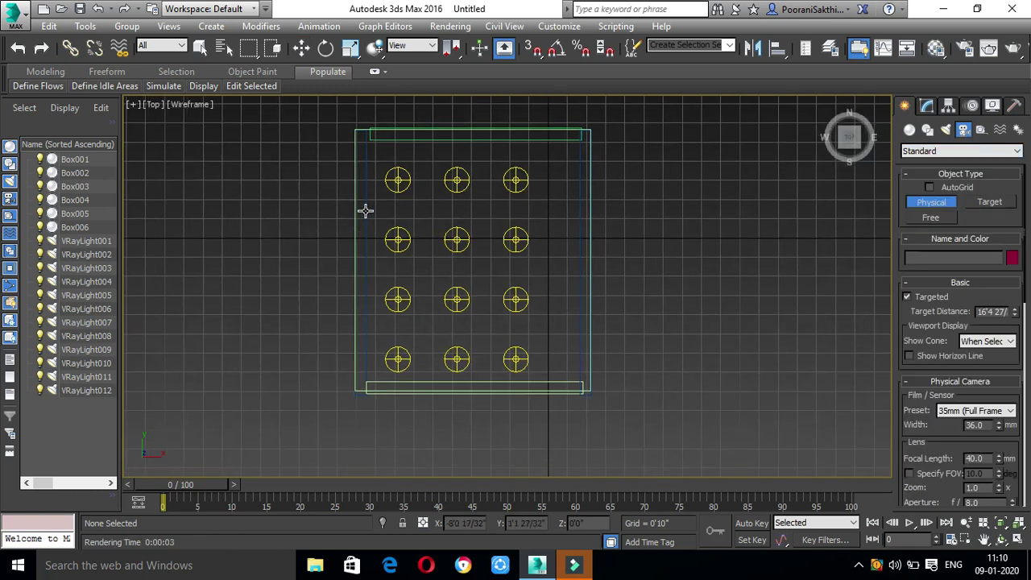
scroll(451, 367, up, 5)
scroll(459, 330, down, 5)
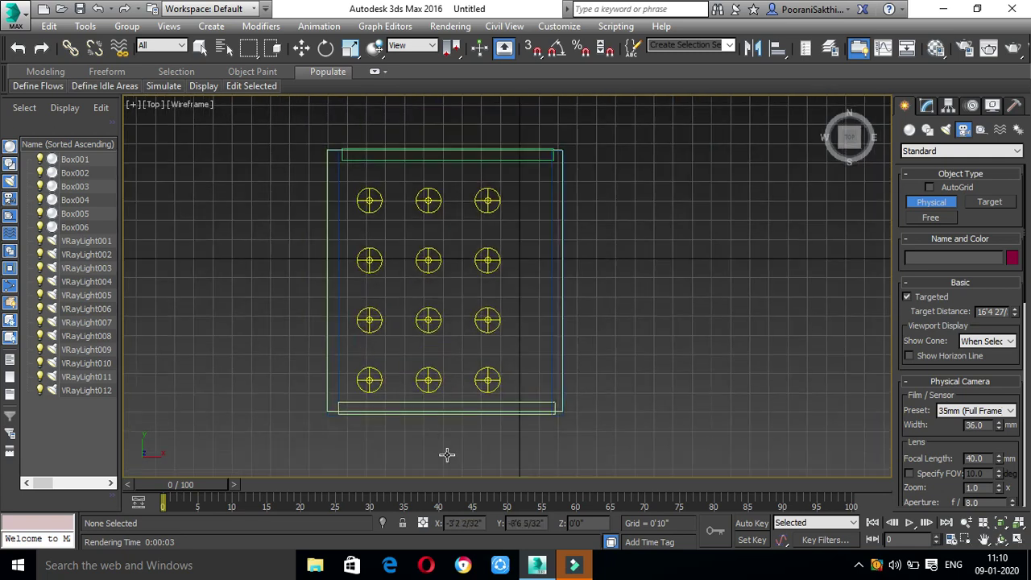
drag(454, 388, 446, 216)
- Place a second Physical camera outside the room to the east, aimed north, and delete it
drag(696, 390, 689, 190)
right_click(722, 198)
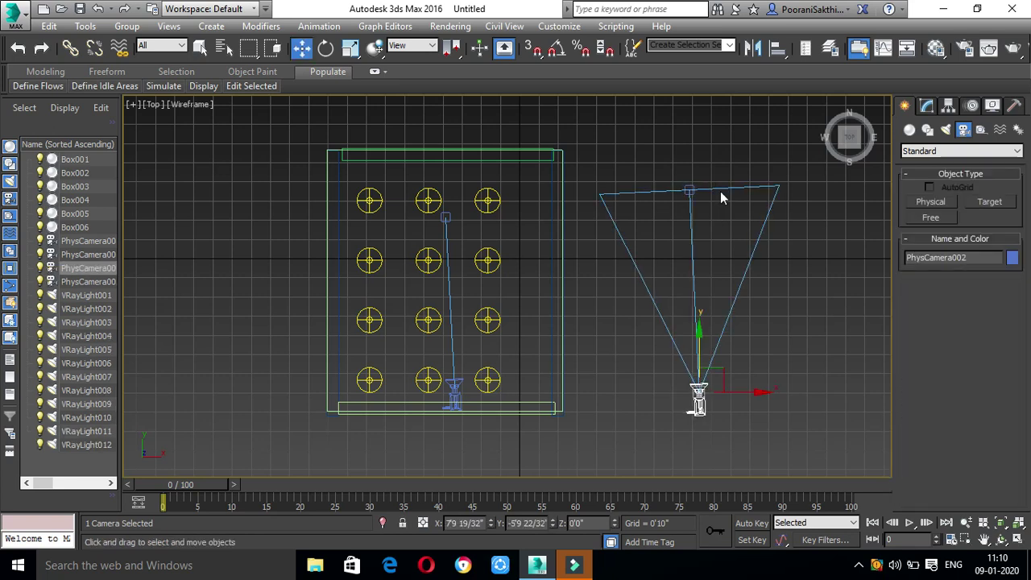
click(711, 193)
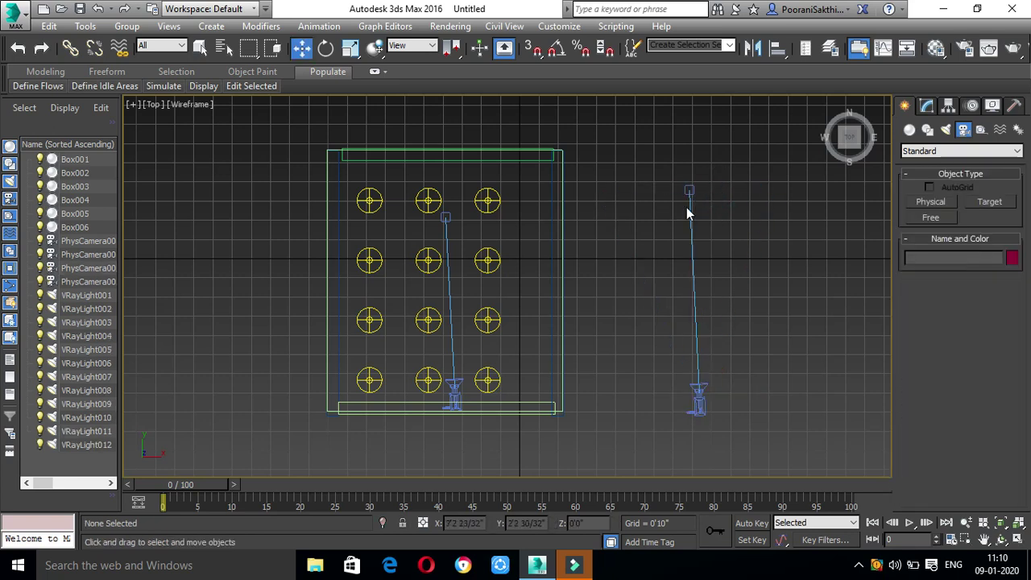
click(691, 213)
key(Delete)
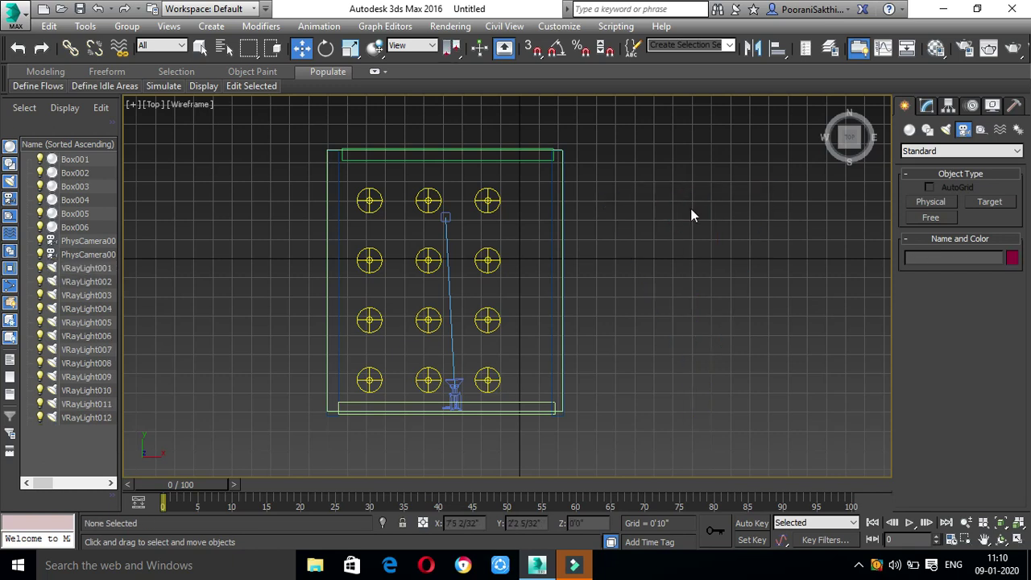
- Switch the viewport from the Top view to the PhysCamera001 view
click(154, 104)
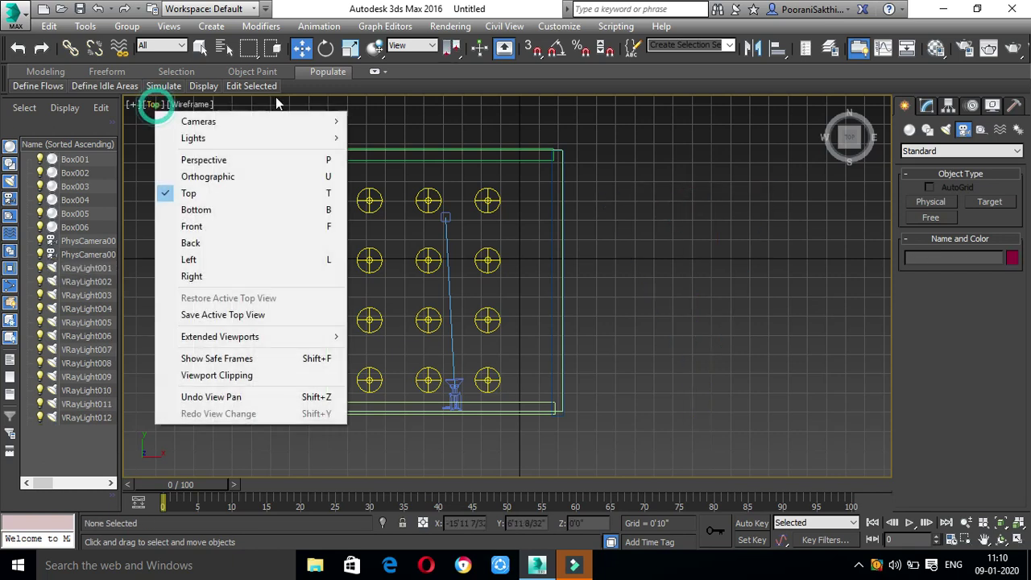
click(645, 196)
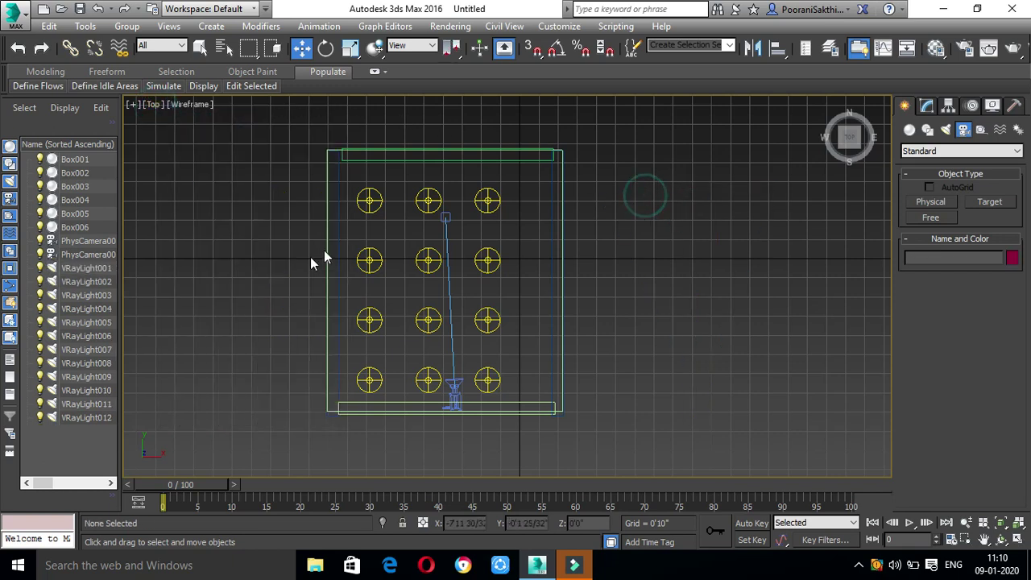
click(154, 107)
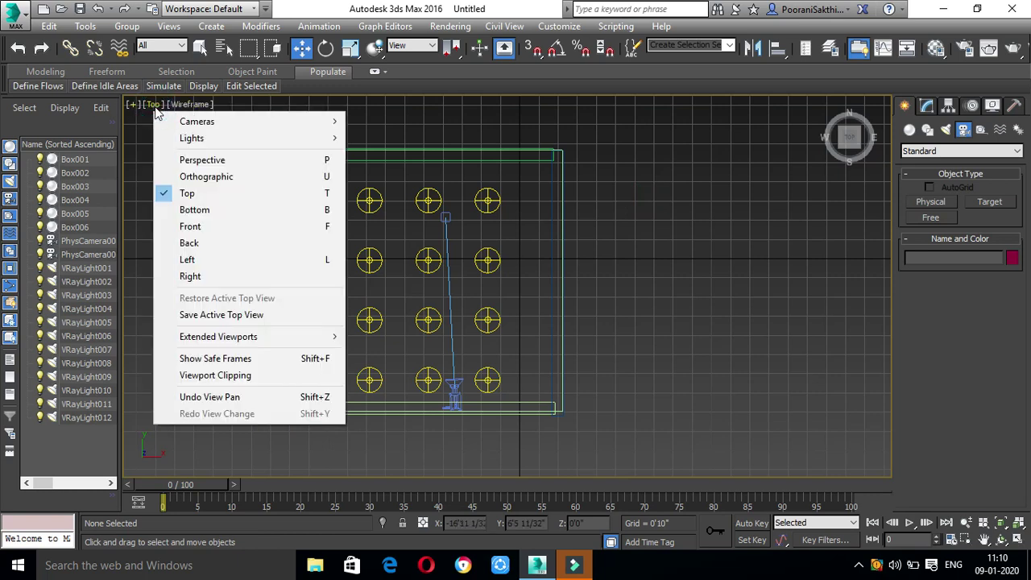
click(180, 122)
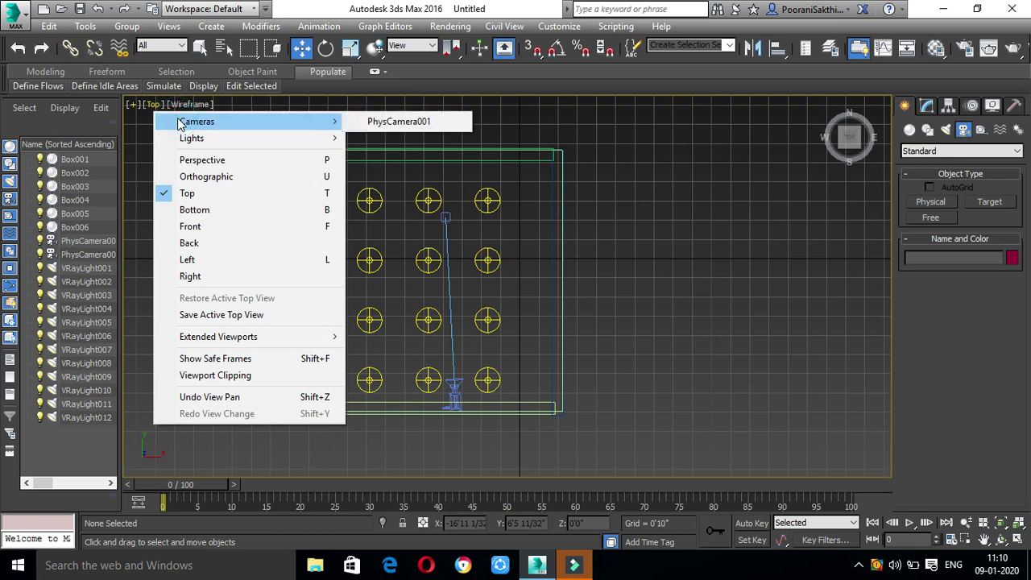
click(409, 122)
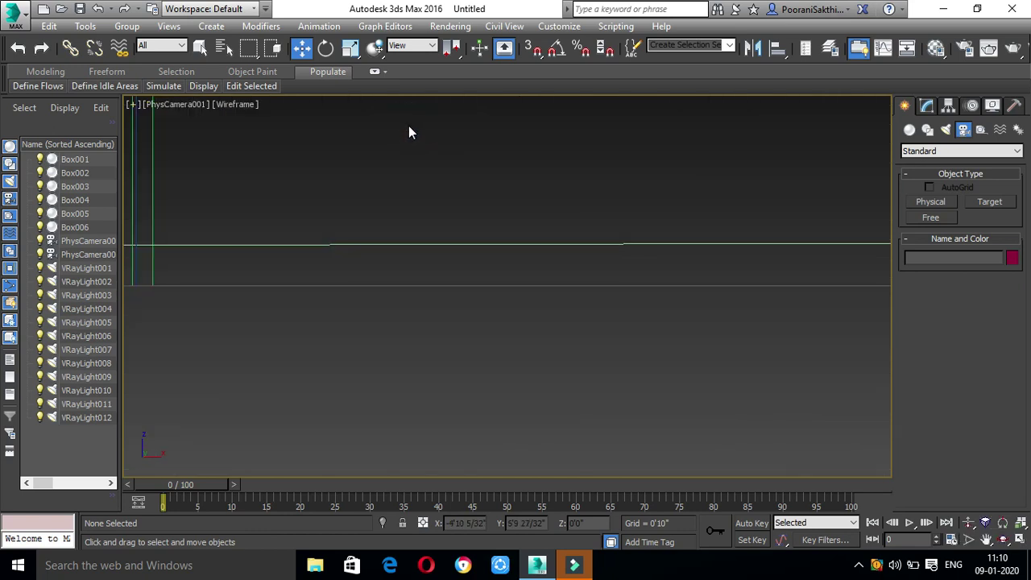
- Display the camera view as shaded, tilt it, and widen the camera's field of view to take in the back wall, both side walls and floor
click(223, 105)
click(263, 138)
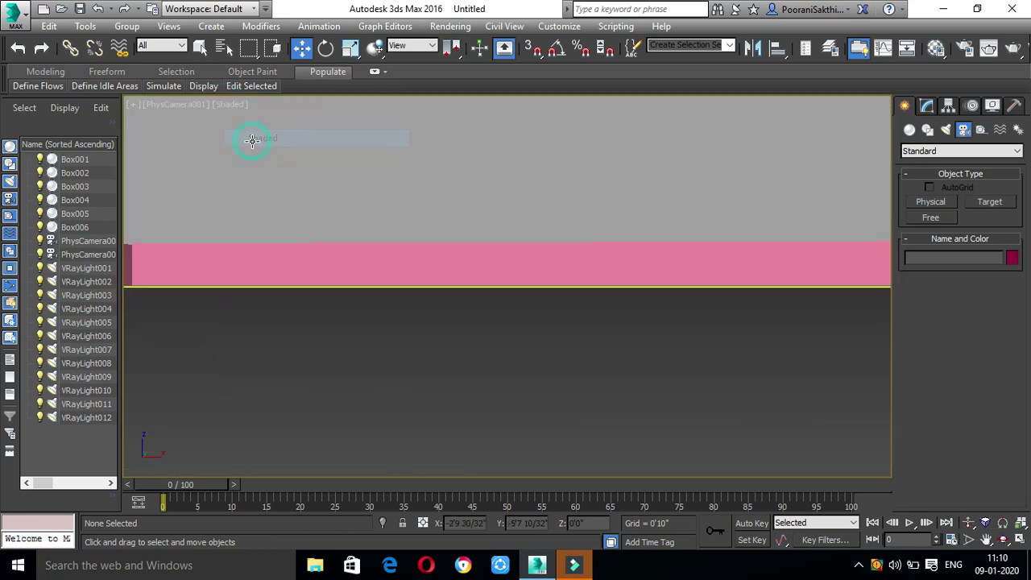
mouse_move(428, 170)
middle_down()
mouse_move(416, 281)
mouse_move(434, 223)
middle_up()
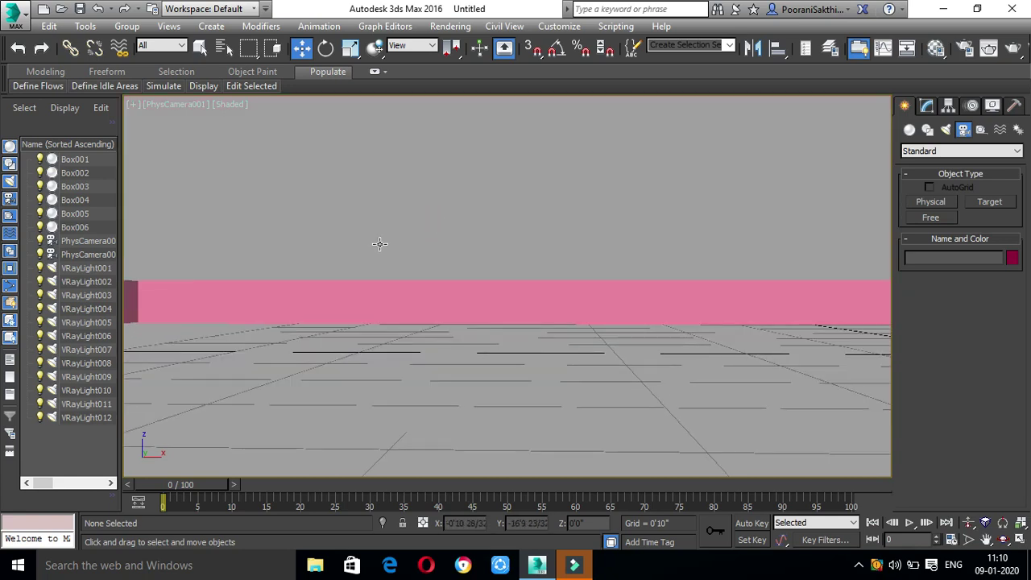
click(969, 539)
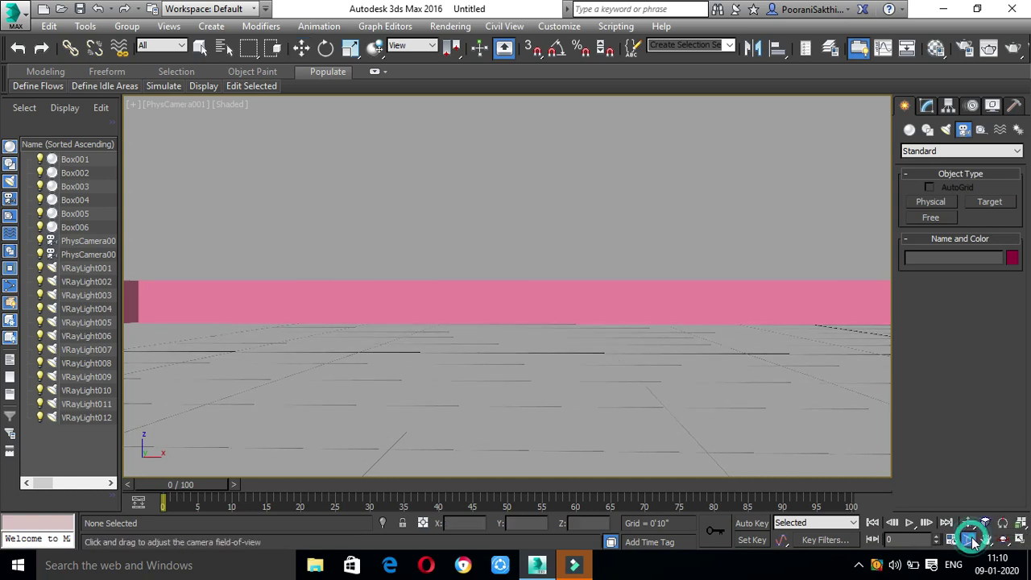
drag(449, 293, 586, 431)
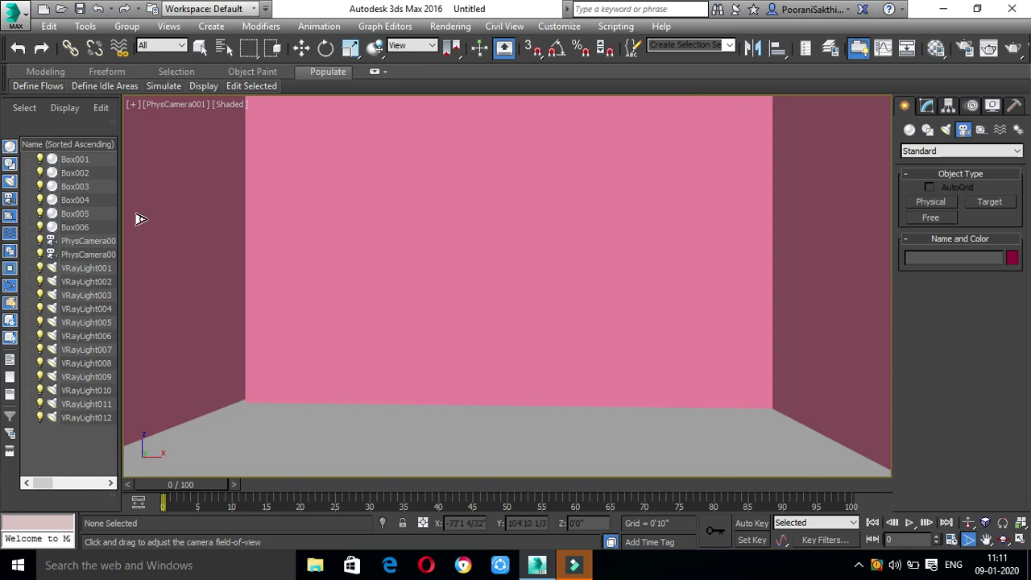
- Enable V-Ray global illumination with Irradiance map as the primary engine and set the irradiance map preset to Low
click(965, 49)
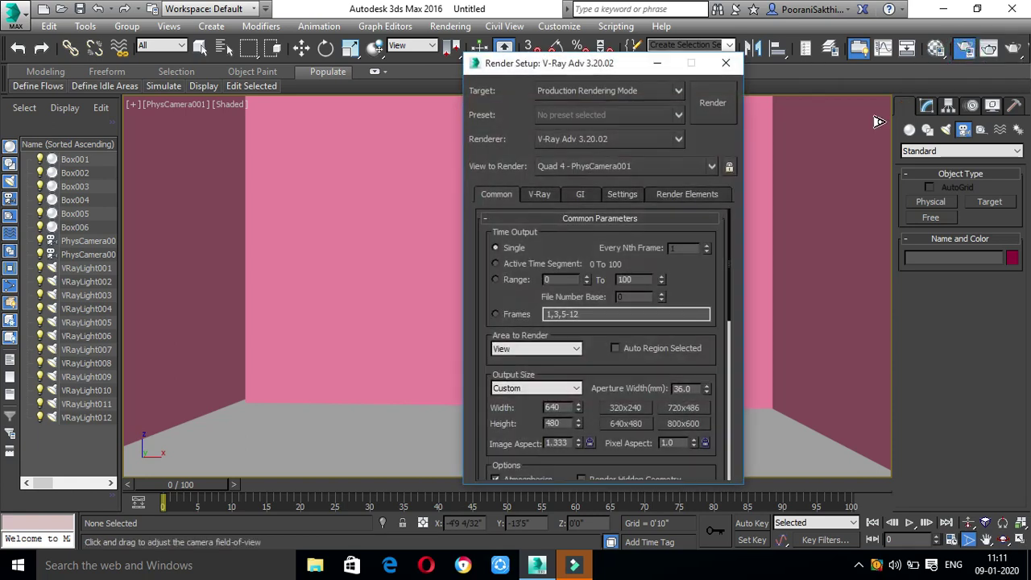
click(583, 195)
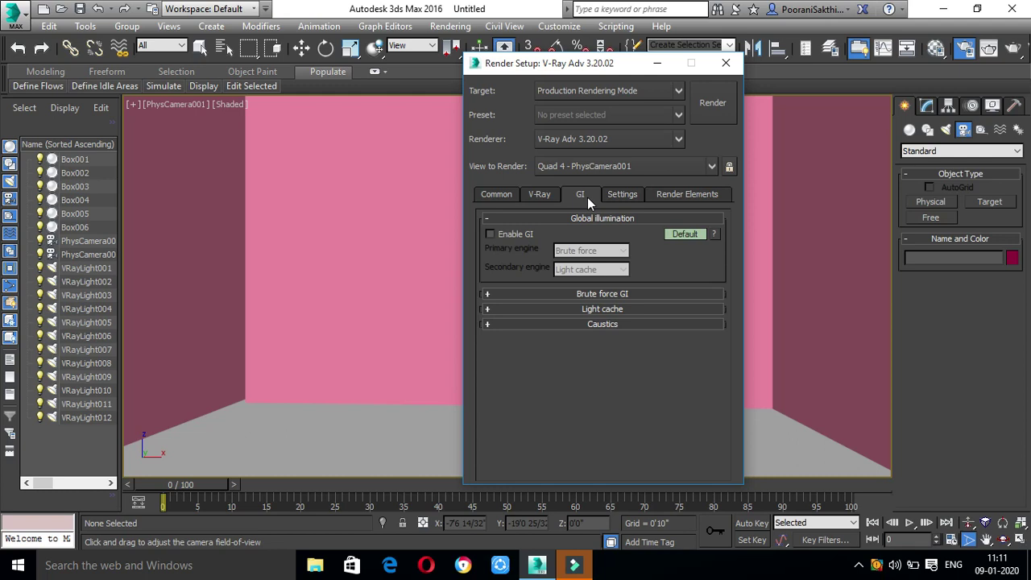
click(527, 234)
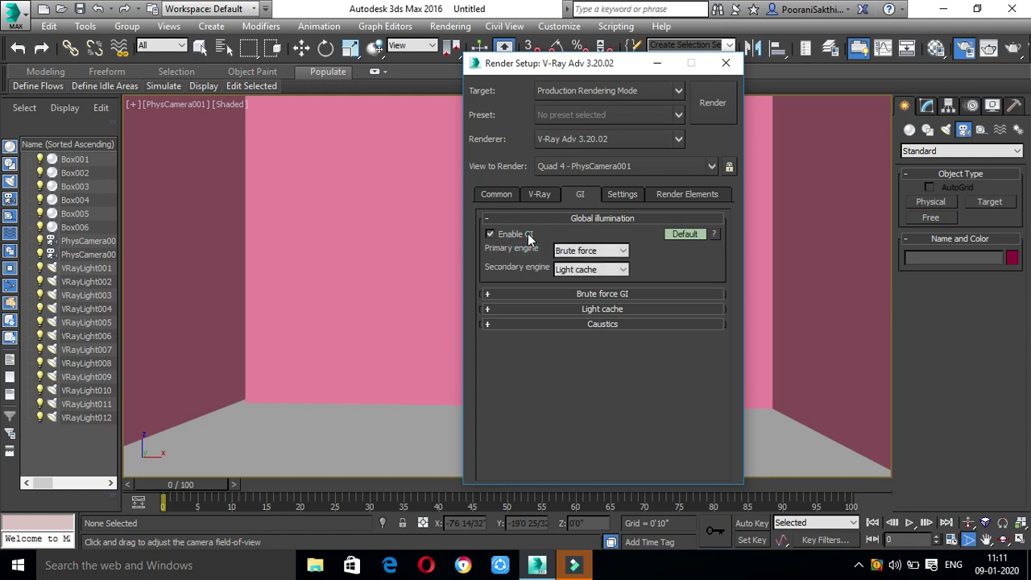
click(563, 251)
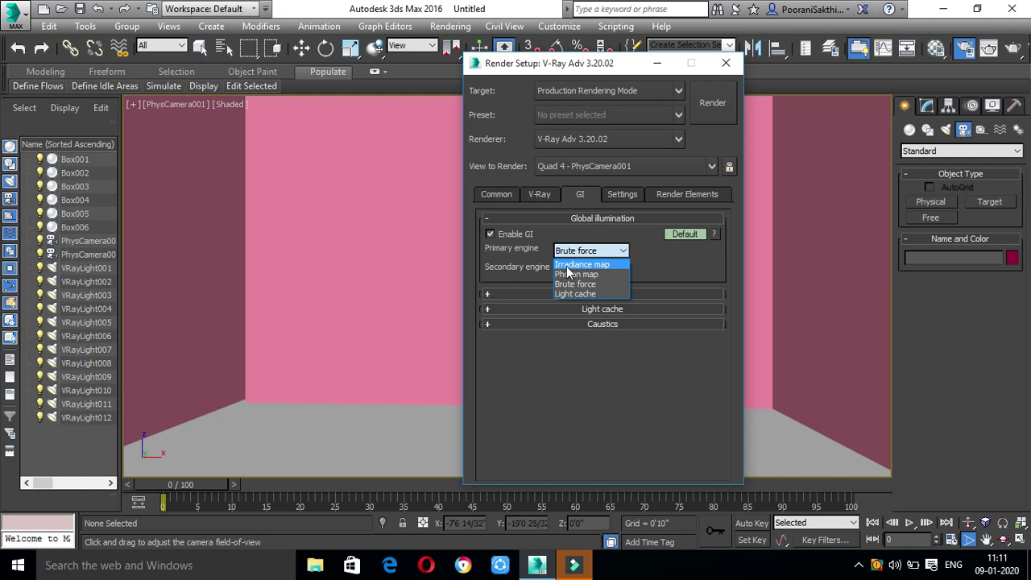
click(567, 265)
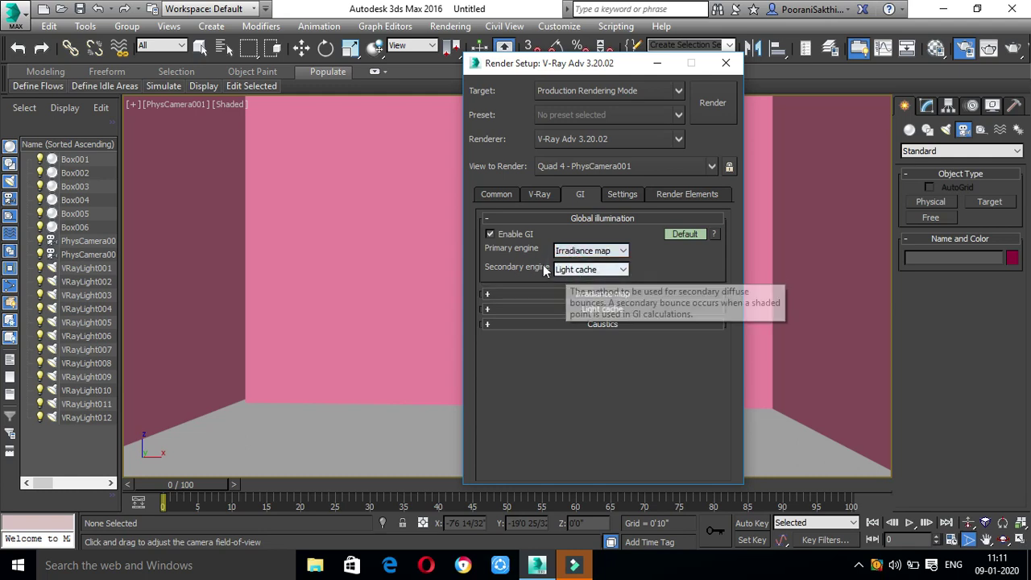
click(600, 295)
click(600, 311)
click(576, 347)
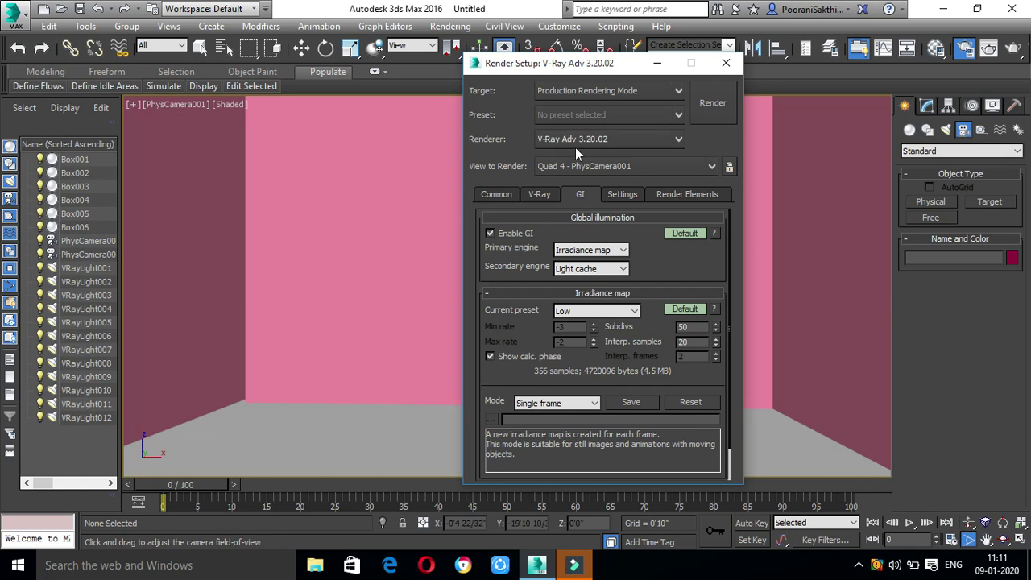
- Set the V-Ray image sampler type to Adaptive and the color mapping type to Exponential
click(537, 195)
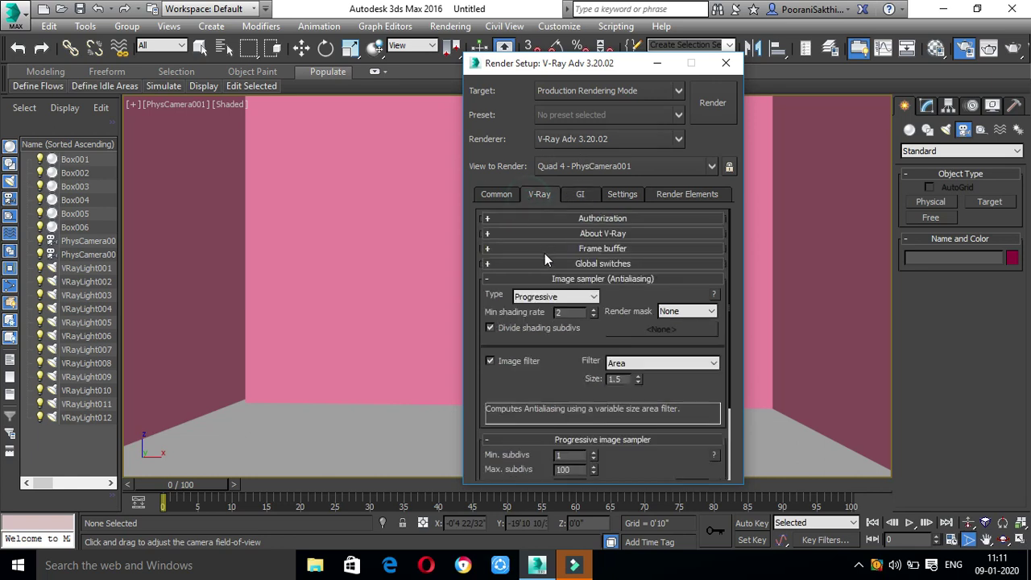
click(564, 298)
click(541, 319)
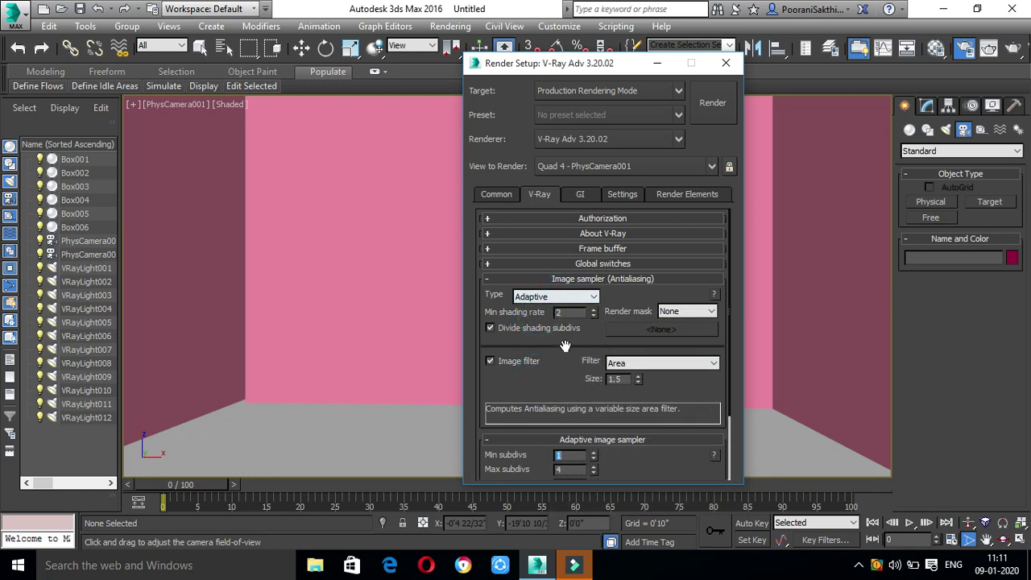
scroll(556, 377, down, 3)
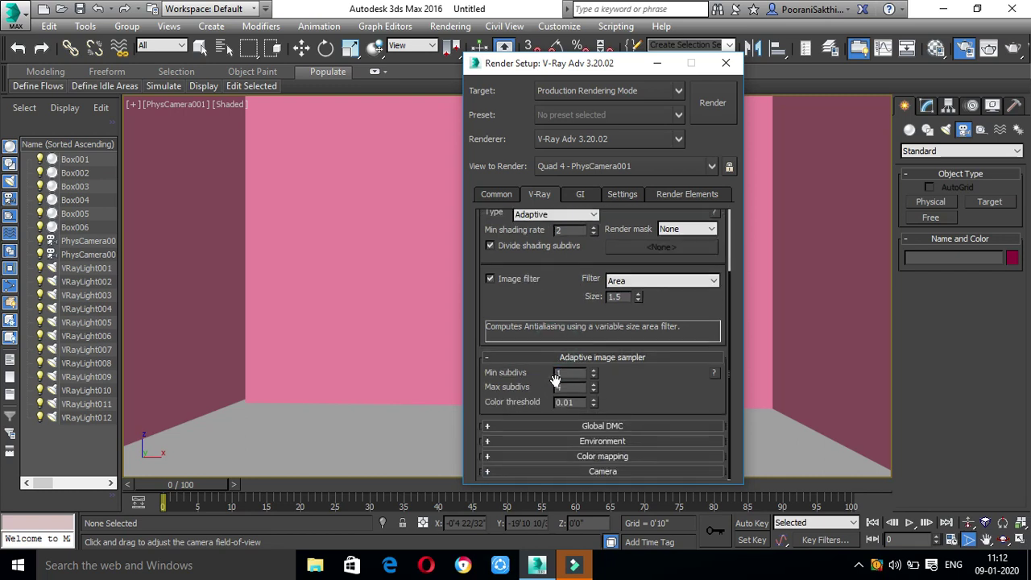
click(561, 454)
click(566, 442)
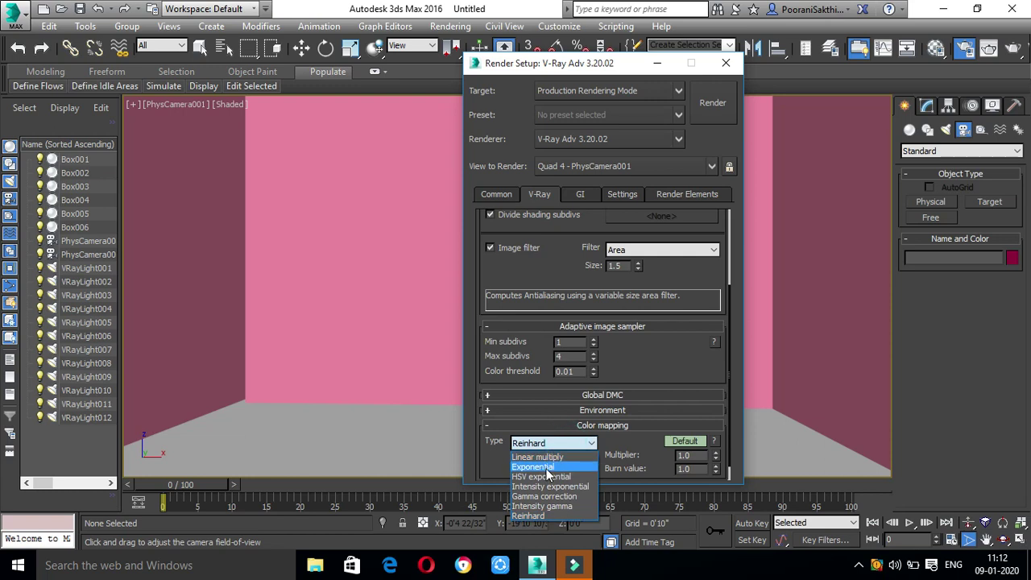
click(546, 467)
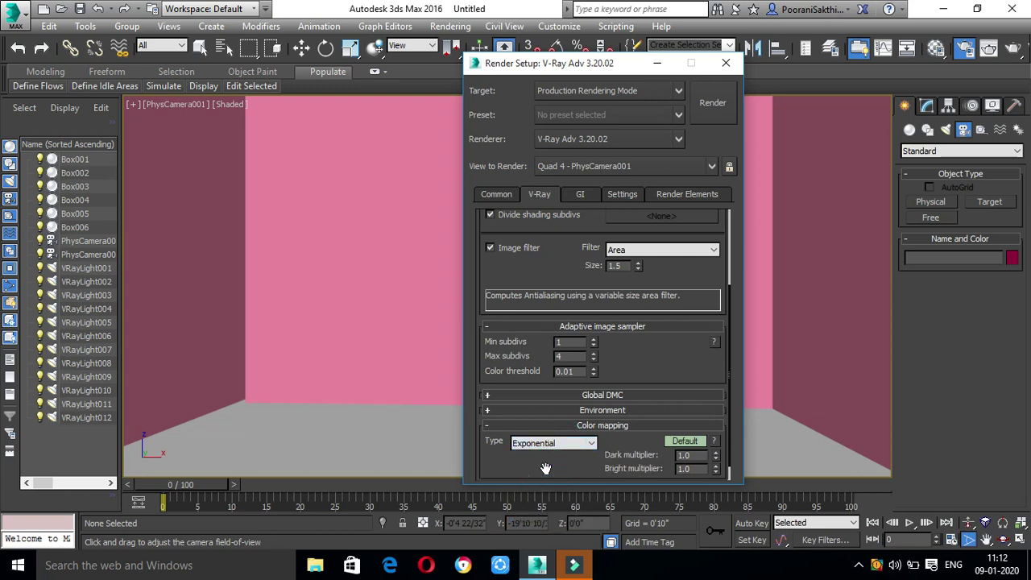
- Start rendering the PhysCamera001 view, inspect the image in the V-Ray frame buffer, and move the buffer window clear of the render progress dialog
click(710, 103)
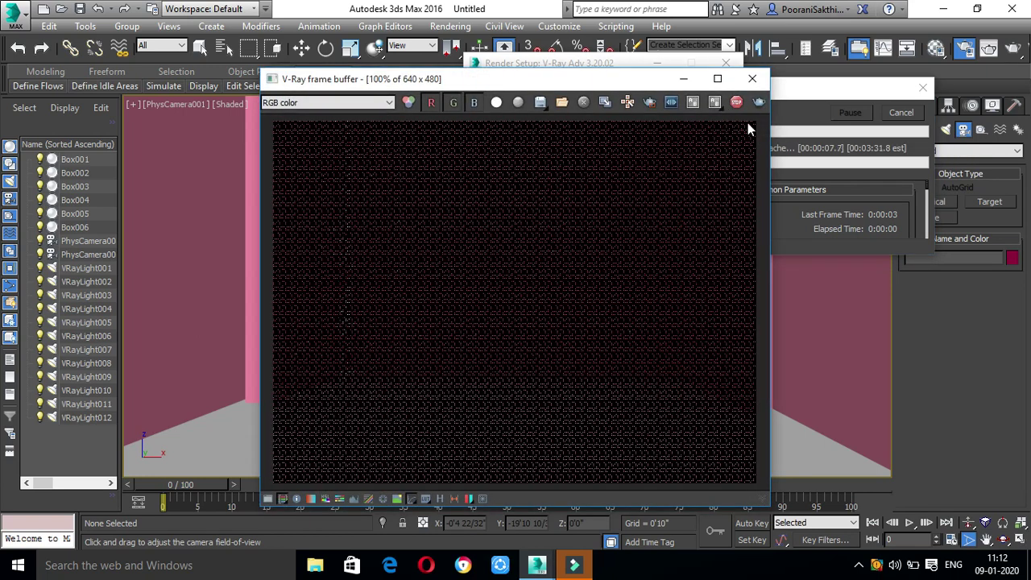
click(718, 79)
scroll(636, 404, down, 1)
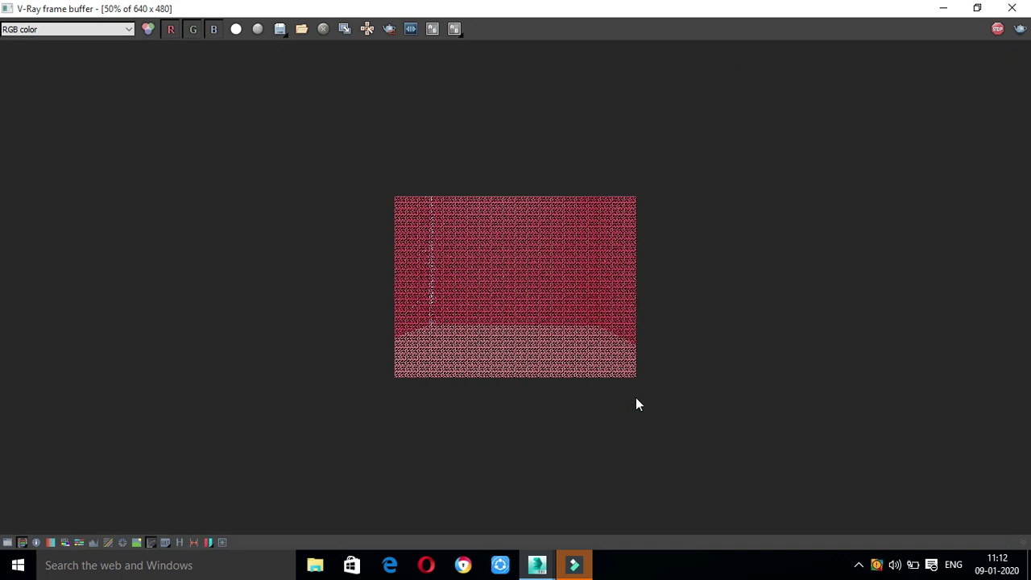
scroll(576, 377, up, 1)
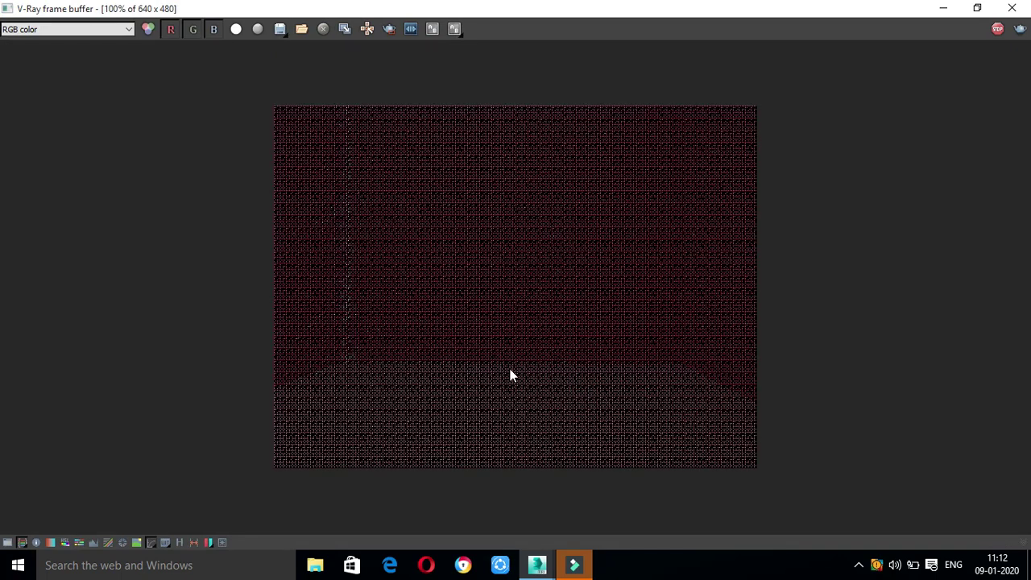
scroll(510, 372, down, 1)
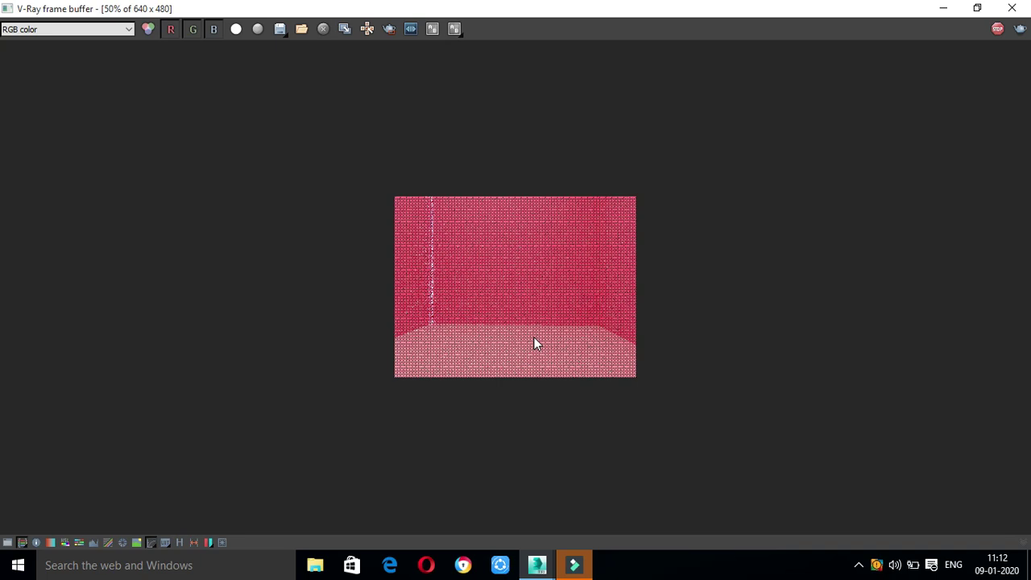
click(977, 8)
drag(648, 88, 512, 76)
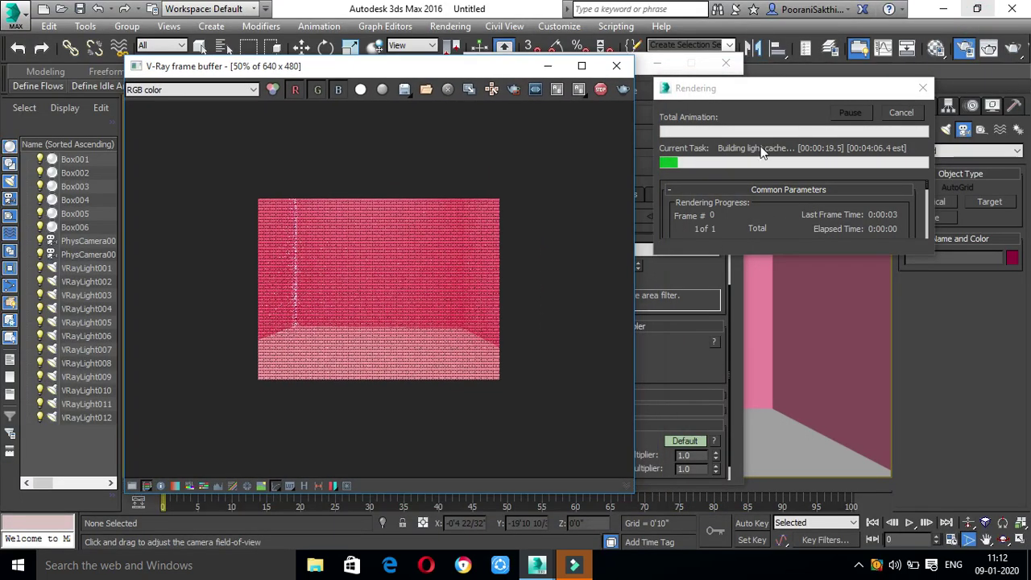